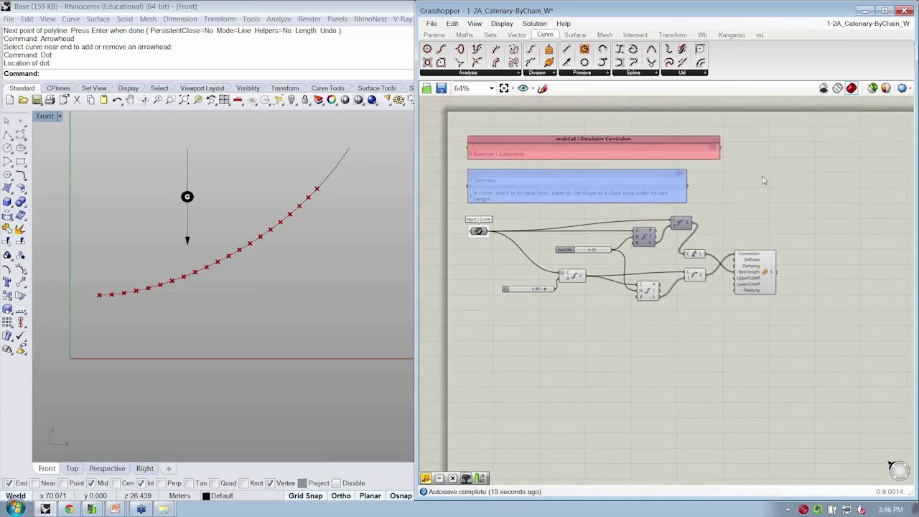
Step: Add a KangarooPhysics component to the canvas and place it beyond the output side of the spring component
{"action": "left_click", "coordinate": [732, 36]}
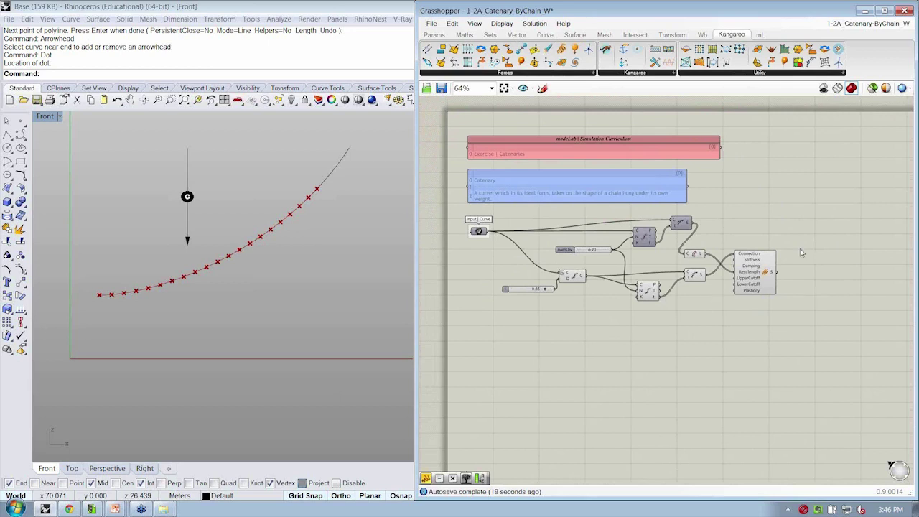
{"action": "left_click", "coordinate": [667, 74]}
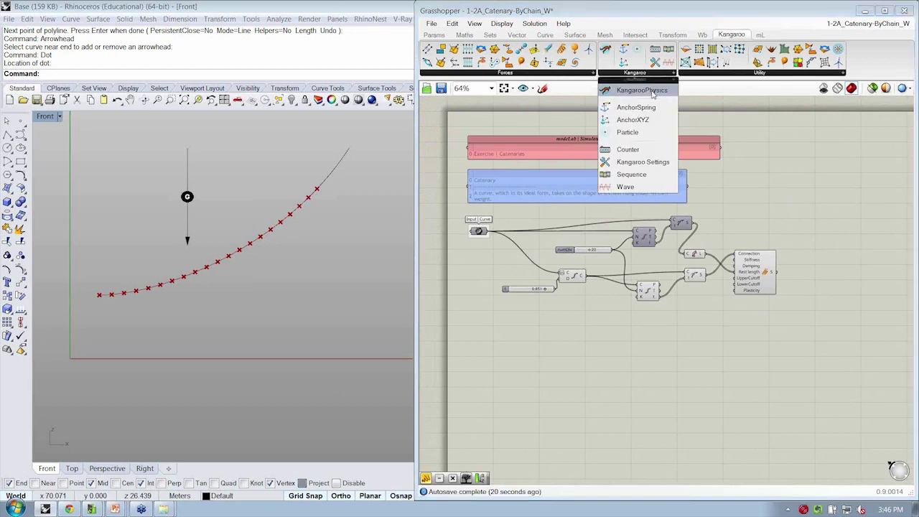
{"action": "left_click", "coordinate": [653, 91]}
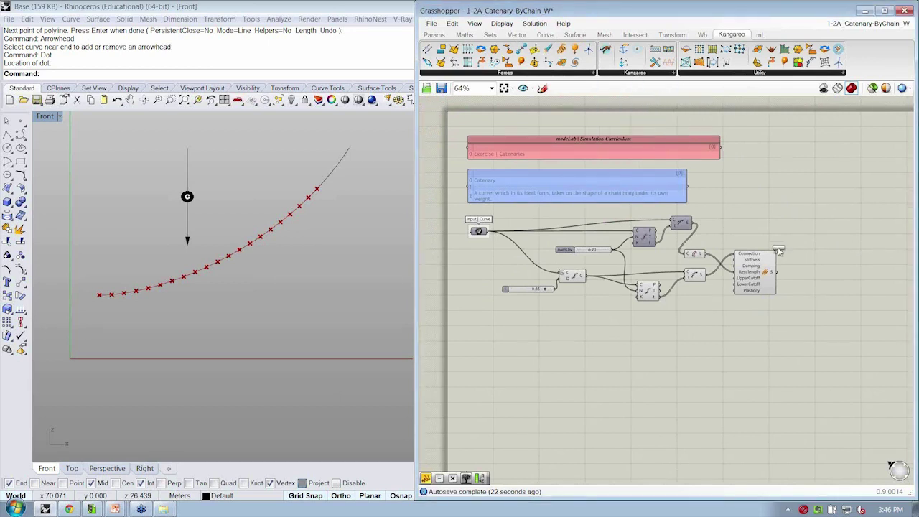
{"action": "left_click", "coordinate": [825, 289]}
{"action": "scroll", "coordinate": [831, 327], "scroll_direction": "up", "scroll_amount": 2}
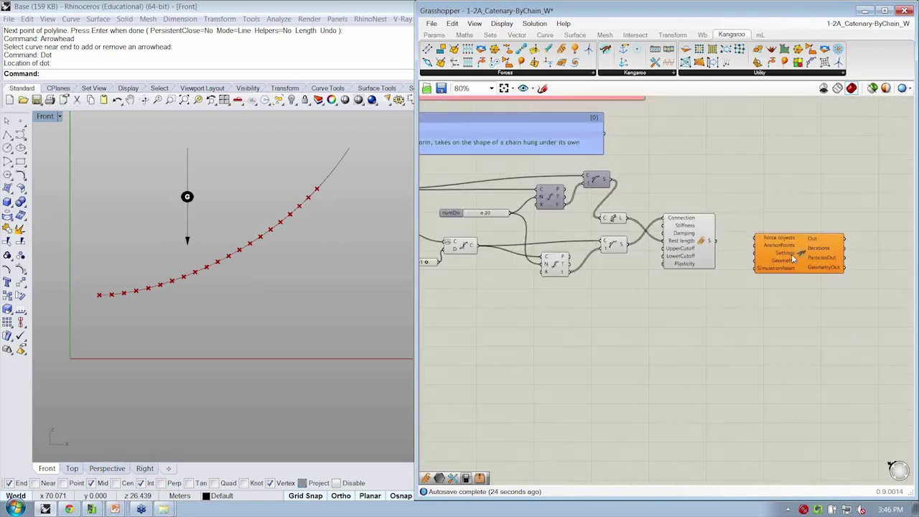
{"action": "left_click_drag", "start_coordinate": [780, 233], "coordinate": [798, 256]}
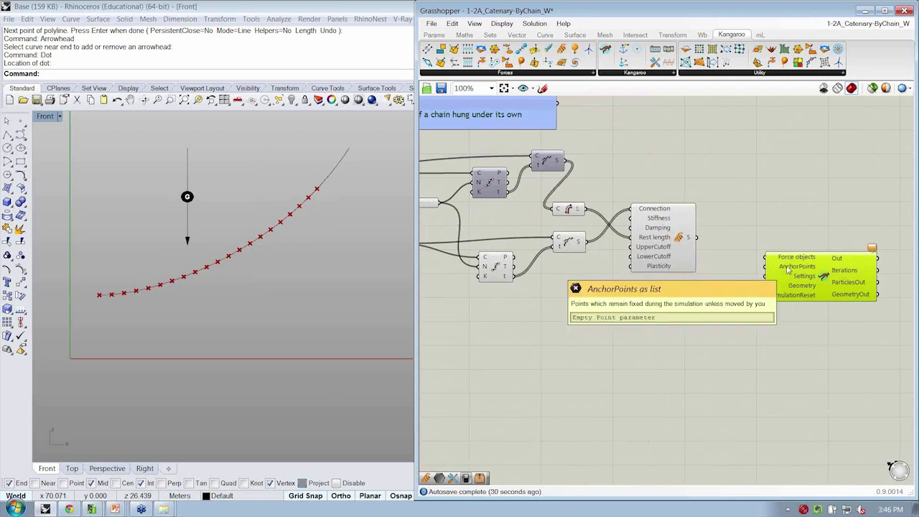
{"action": "scroll", "coordinate": [756, 289], "scroll_direction": "down", "scroll_amount": 1}
{"action": "right_click_drag", "start_coordinate": [756, 289], "coordinate": [776, 282]}
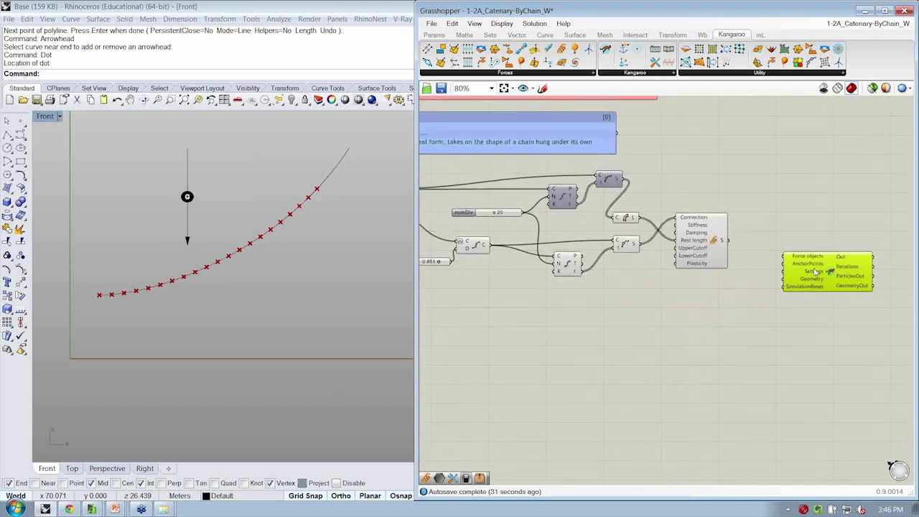
{"action": "left_click", "coordinate": [825, 314]}
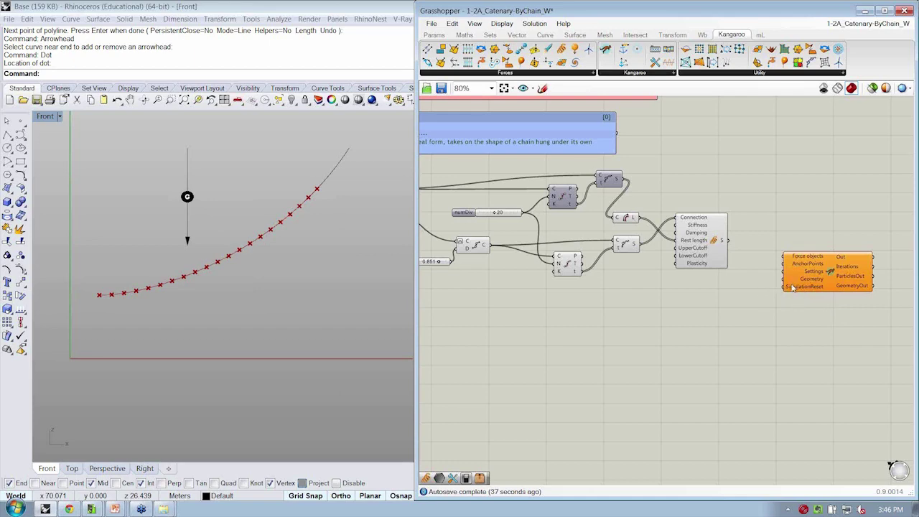
Step: Add a Boolean Toggle below the spring component, wire it to the SimulationReset input, and set it to True
{"action": "scroll", "coordinate": [737, 306], "scroll_direction": "up", "scroll_amount": 2}
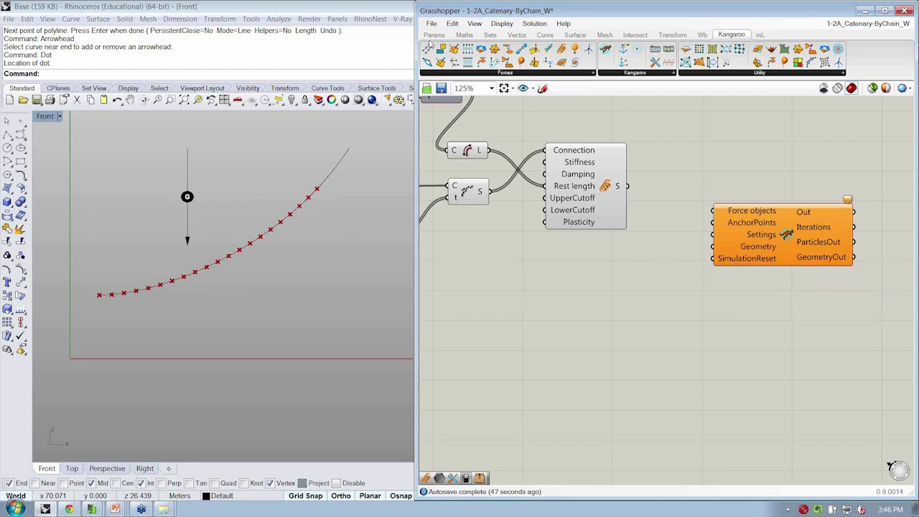
{"action": "left_click", "coordinate": [434, 35]}
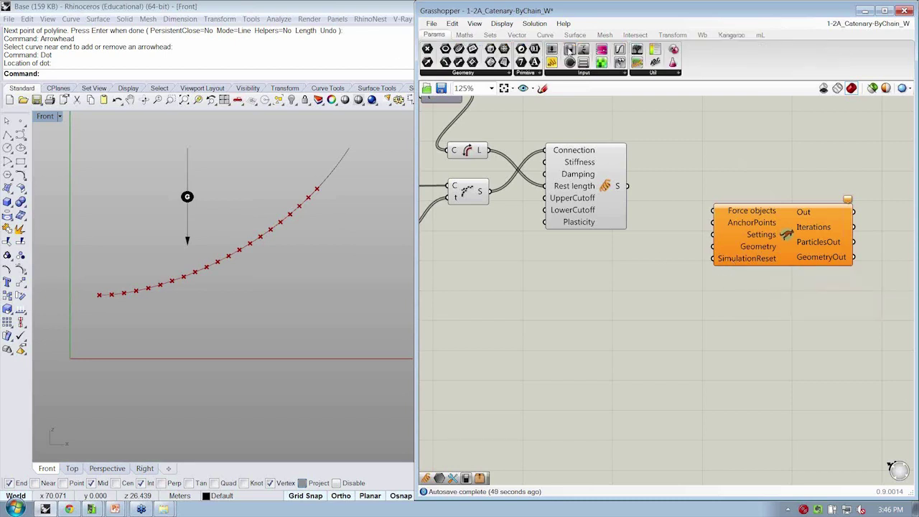
{"action": "left_click", "coordinate": [564, 74]}
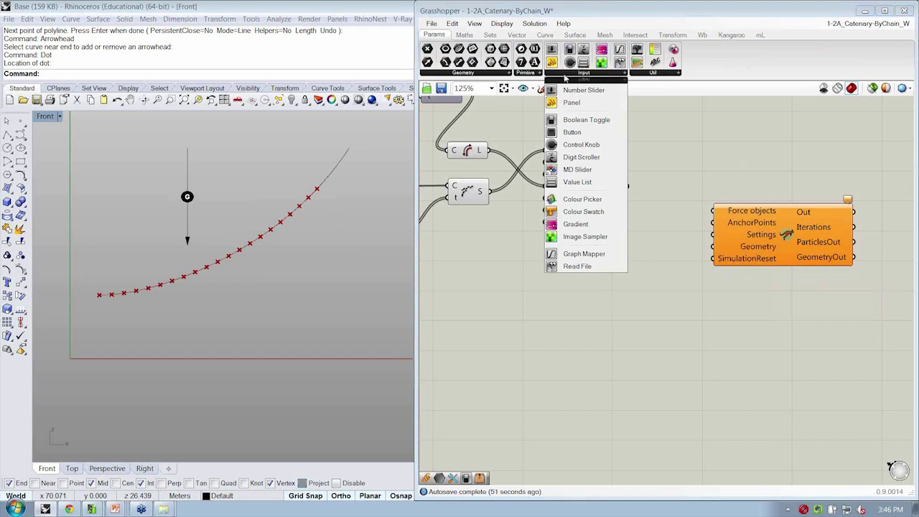
{"action": "left_click", "coordinate": [586, 120]}
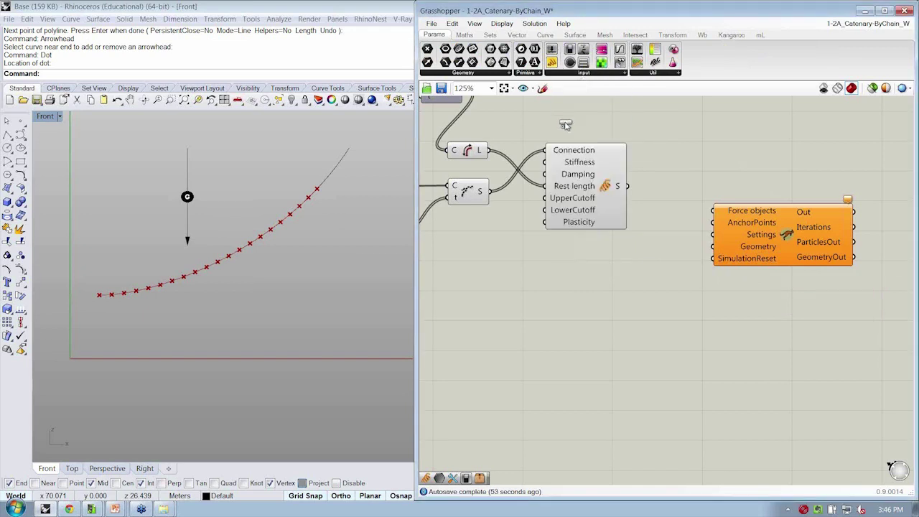
{"action": "left_click", "coordinate": [596, 284]}
{"action": "left_click_drag", "start_coordinate": [631, 282], "coordinate": [712, 265]}
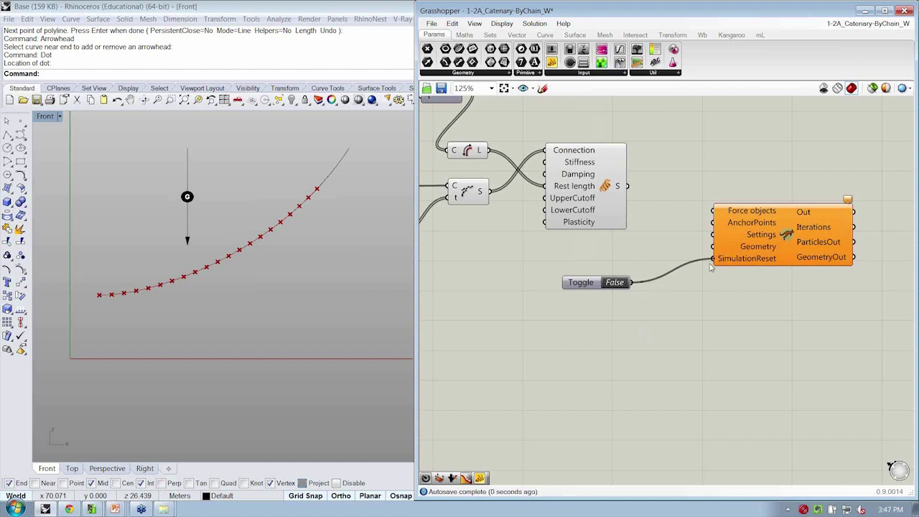
{"action": "double_click", "coordinate": [601, 285]}
{"action": "left_click_drag", "start_coordinate": [601, 284], "coordinate": [658, 296]}
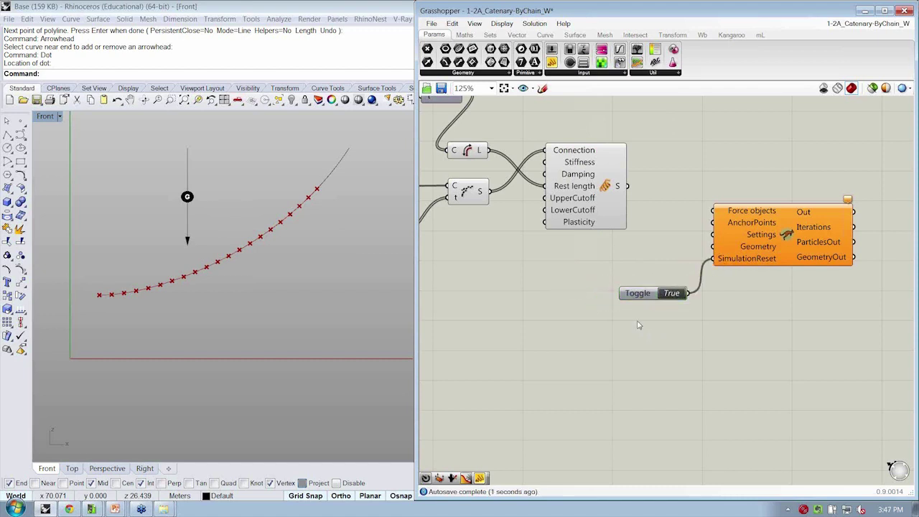
Step: Add a Timer below the toggle, set its interval to 20 ms, and link it to the KangarooPhysics component
{"action": "left_click", "coordinate": [672, 73]}
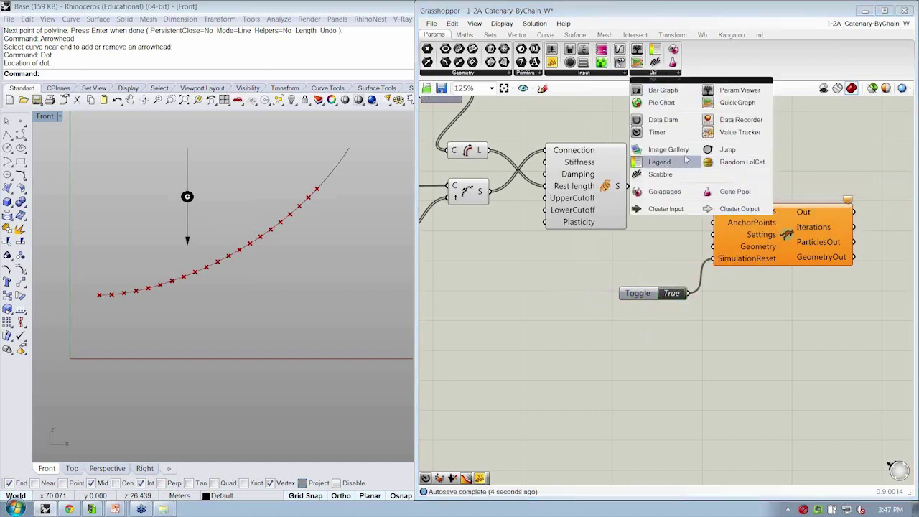
{"action": "left_click", "coordinate": [658, 133]}
{"action": "left_click", "coordinate": [650, 314]}
{"action": "right_click", "coordinate": [656, 318]}
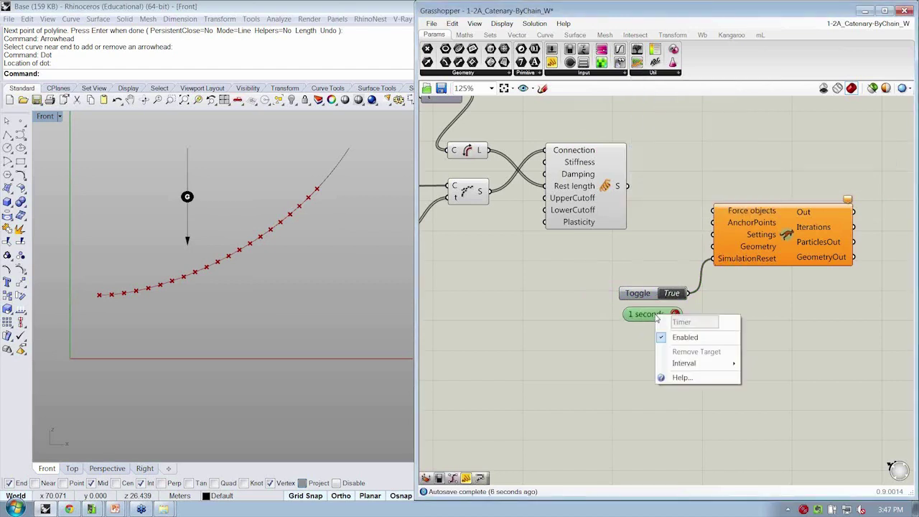
{"action": "mouse_move", "coordinate": [684, 363]}
{"action": "left_click", "coordinate": [763, 363]}
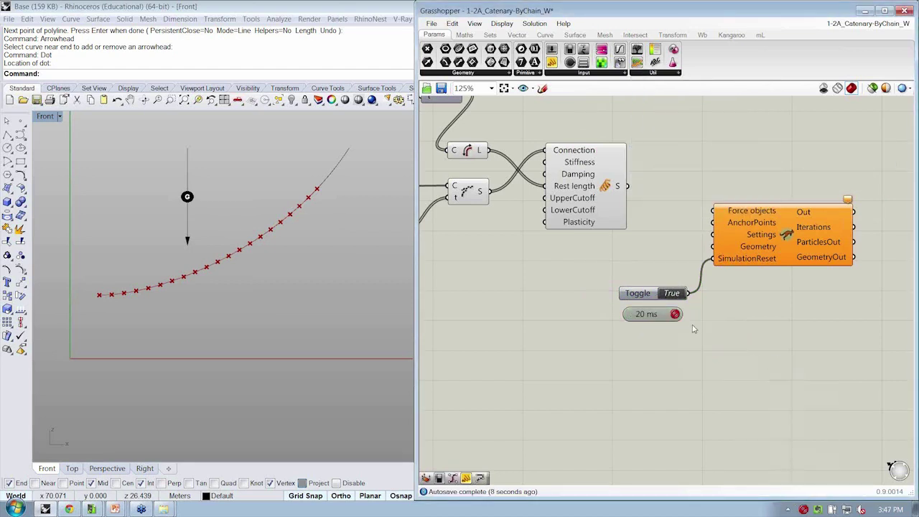
{"action": "left_click_drag", "start_coordinate": [683, 314], "coordinate": [790, 246]}
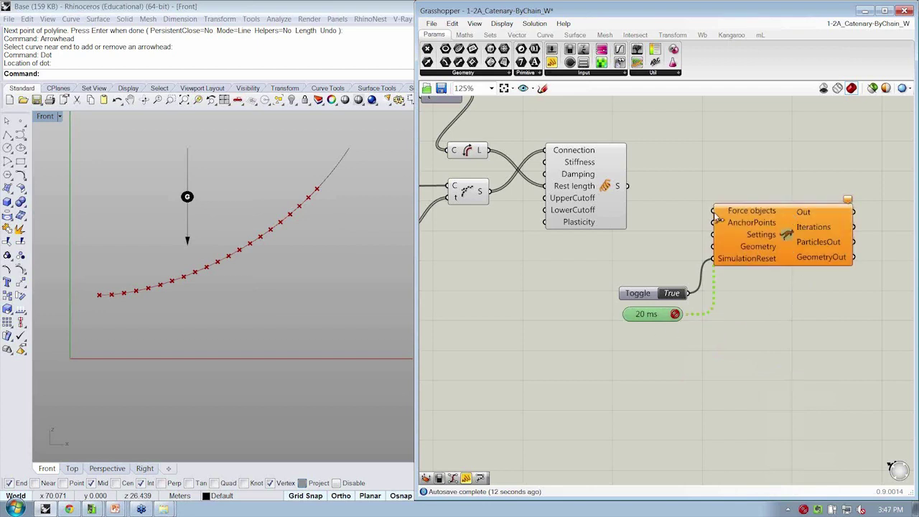
Step: Move the KangarooPhysics component slightly lower together with its toggle and timer
{"action": "left_click", "coordinate": [809, 324]}
{"action": "left_click_drag", "start_coordinate": [815, 355], "coordinate": [661, 216]}
{"action": "left_click_drag", "start_coordinate": [774, 236], "coordinate": [780, 261]}
{"action": "left_click", "coordinate": [698, 247]}
Step: Group the toggle and timer, and colour the group magenta with R 255, G 0, B 255
{"action": "left_click_drag", "start_coordinate": [673, 359], "coordinate": [632, 284]}
{"action": "left_click", "coordinate": [653, 304]}
{"action": "left_click", "coordinate": [644, 245]}
{"action": "left_click_drag", "start_coordinate": [669, 359], "coordinate": [619, 283]}
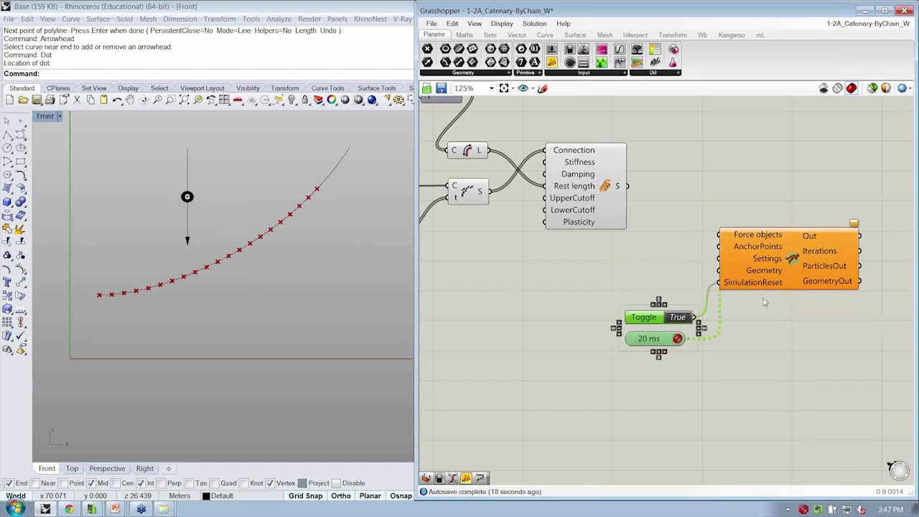
{"action": "key", "text": "ctrl+g"}
{"action": "right_click", "coordinate": [690, 352]}
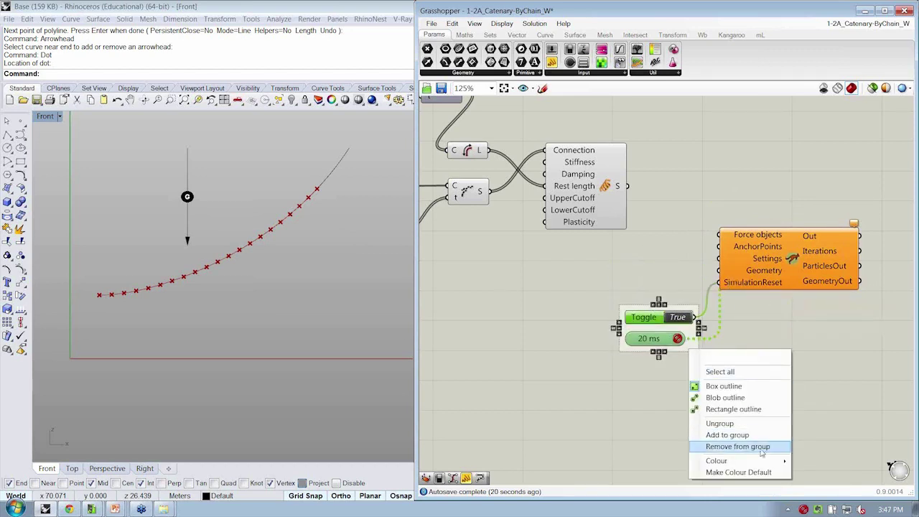
{"action": "mouse_move", "coordinate": [711, 460]}
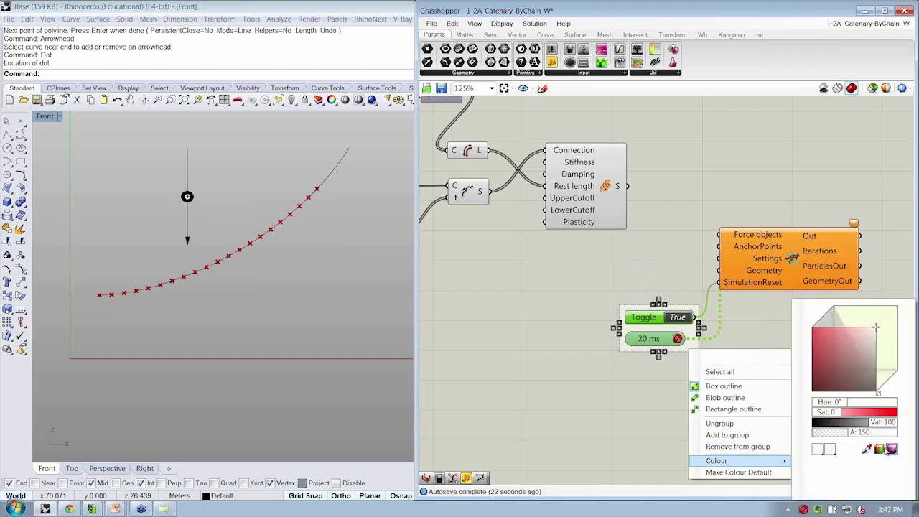
{"action": "left_click", "coordinate": [879, 450]}
{"action": "left_click_drag", "start_coordinate": [877, 355], "coordinate": [834, 306]}
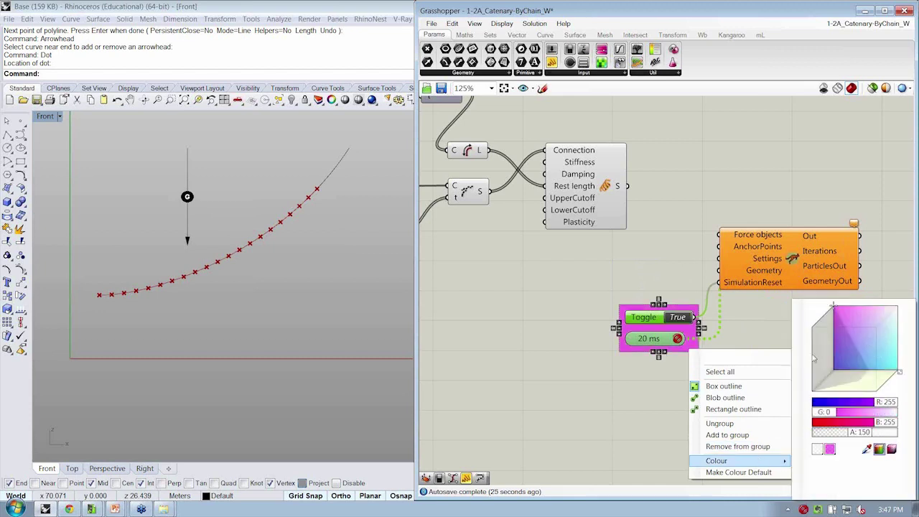
{"action": "left_click", "coordinate": [762, 317]}
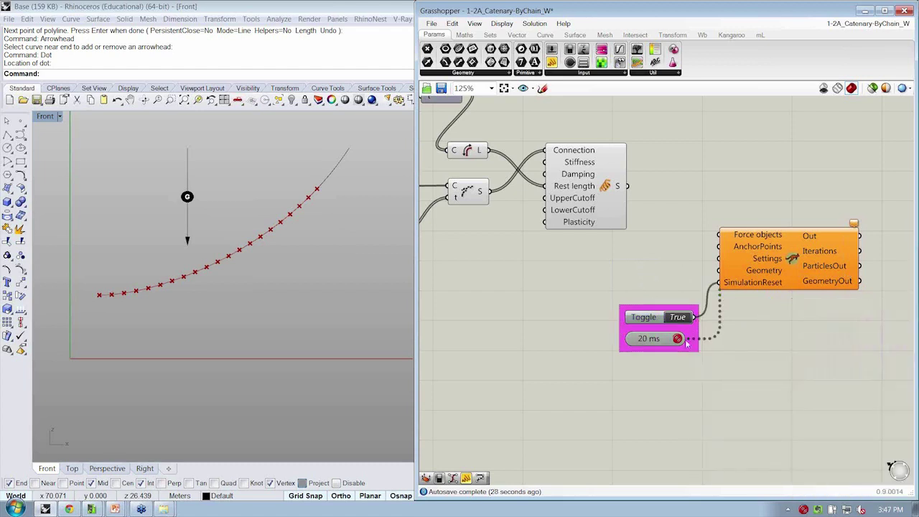
Step: Name the toggle and timer group "Simulation Controls"
{"action": "right_click", "coordinate": [694, 348]}
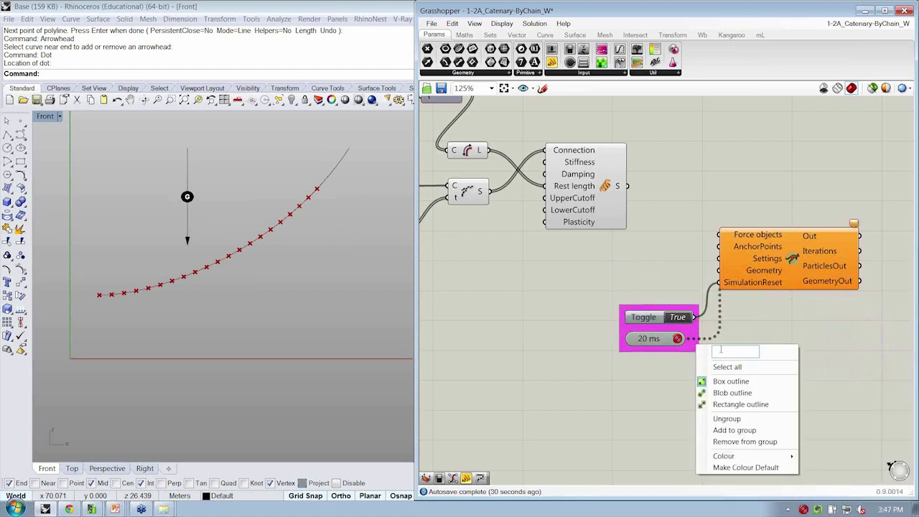
{"action": "type", "text": "Simulation Controls"}
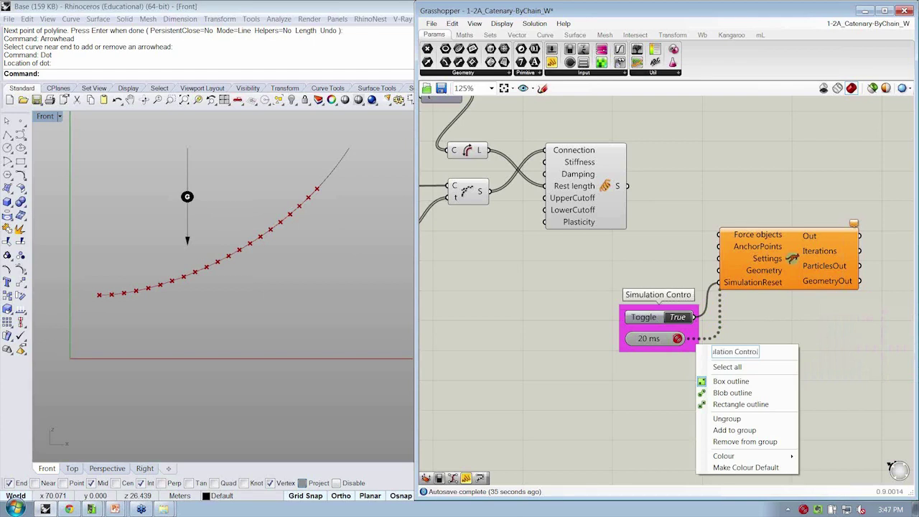
{"action": "key", "text": "Return"}
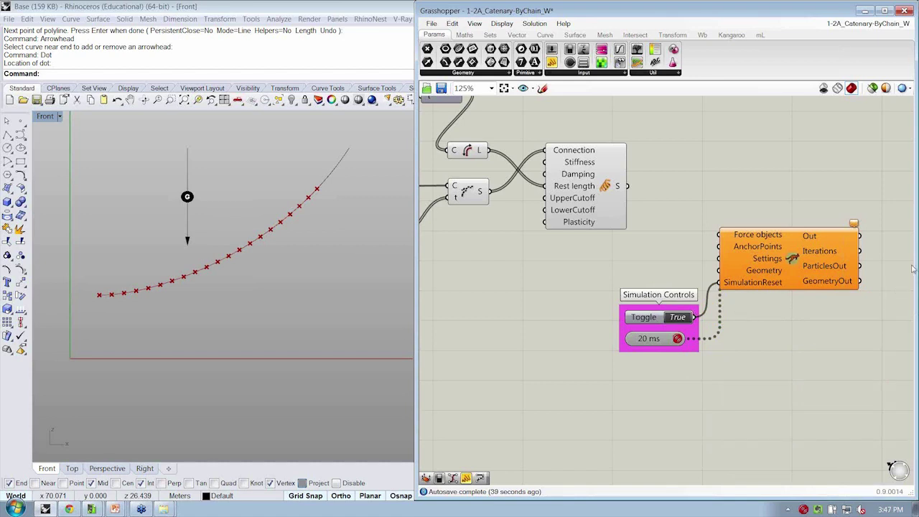
Step: Shift the KangarooPhysics component slightly up and away from the Simulation Controls group, and save the definition
{"action": "left_click_drag", "start_coordinate": [757, 270], "coordinate": [764, 263]}
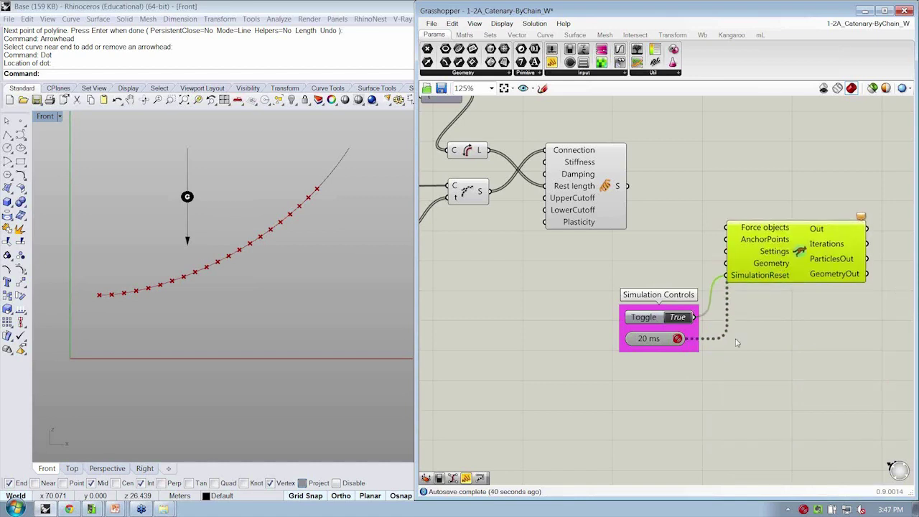
{"action": "left_click", "coordinate": [681, 383]}
{"action": "scroll", "coordinate": [690, 374], "scroll_direction": "down", "scroll_amount": 3}
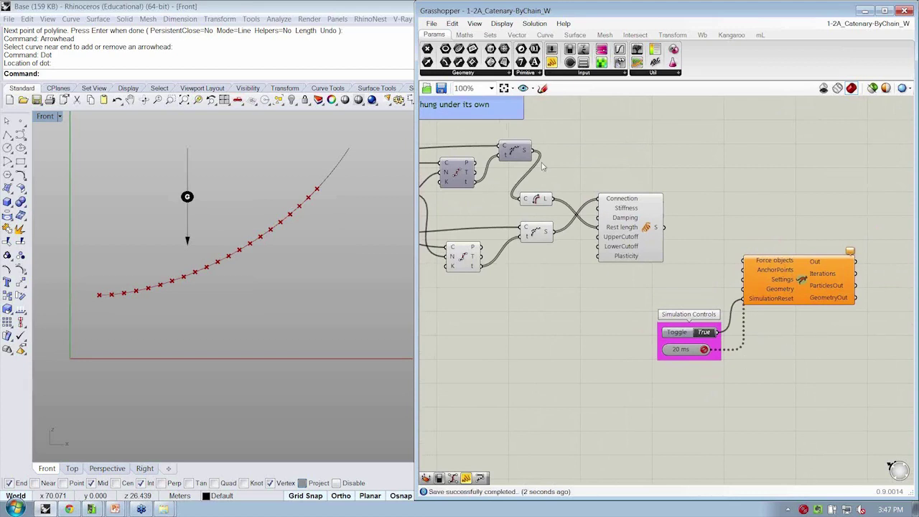
Step: Move the KangarooPhysics component and the Simulation Controls group together, farther away from the spring component
{"action": "right_click_drag", "start_coordinate": [543, 166], "coordinate": [588, 172]}
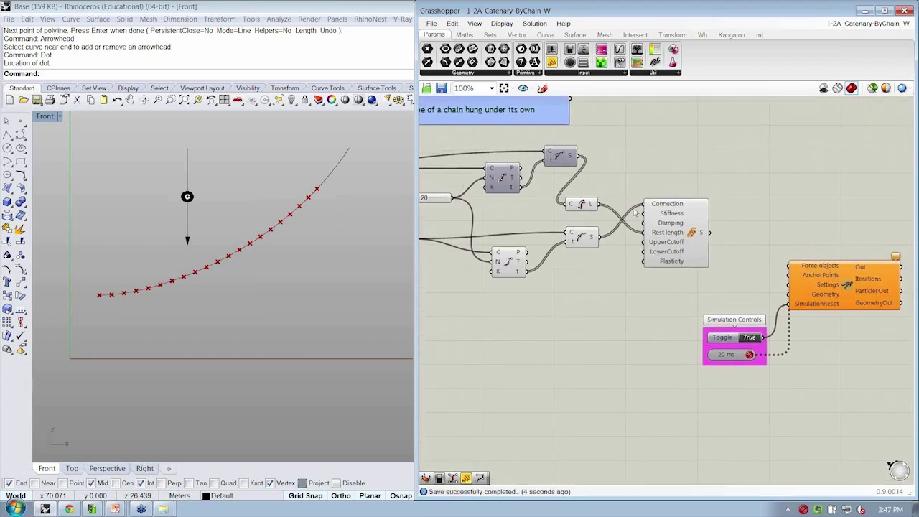
{"action": "right_click_drag", "start_coordinate": [850, 258], "coordinate": [769, 241]}
{"action": "left_click_drag", "start_coordinate": [813, 374], "coordinate": [678, 243]}
{"action": "left_click_drag", "start_coordinate": [836, 277], "coordinate": [838, 276]}
{"action": "left_click", "coordinate": [672, 191]}
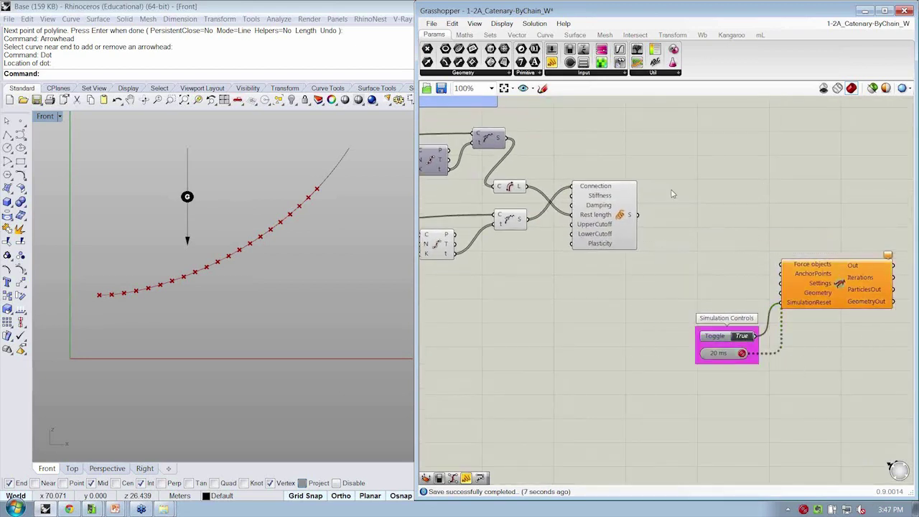
{"action": "left_click_drag", "start_coordinate": [704, 201], "coordinate": [742, 262]}
{"action": "left_click_drag", "start_coordinate": [694, 183], "coordinate": [749, 269]}
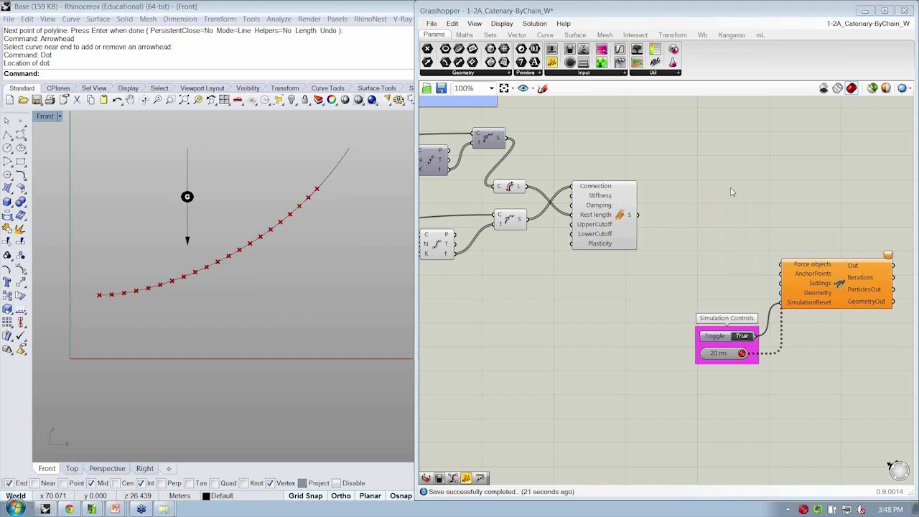
{"action": "left_click_drag", "start_coordinate": [703, 240], "coordinate": [745, 257]}
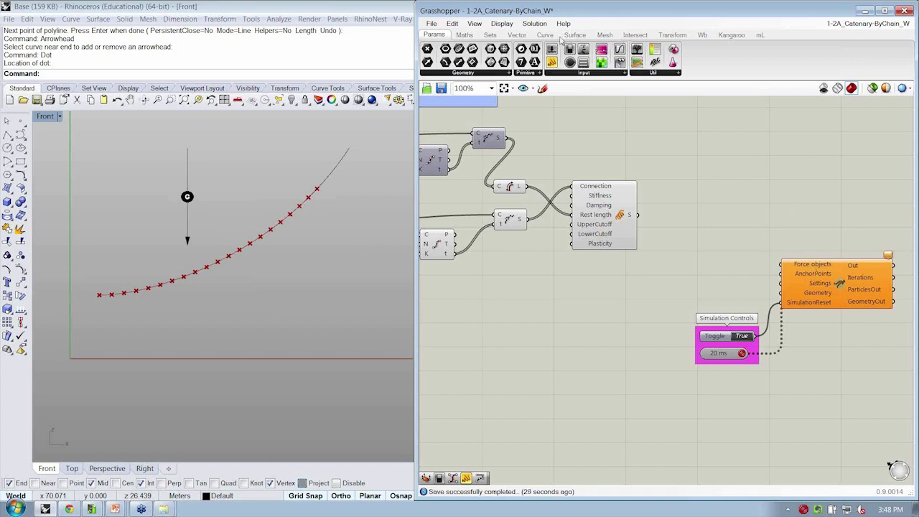
Step: Add a Merge component between the spring component and KangarooPhysics, and put it in its own group
{"action": "left_click", "coordinate": [491, 35]}
{"action": "left_click", "coordinate": [681, 75]}
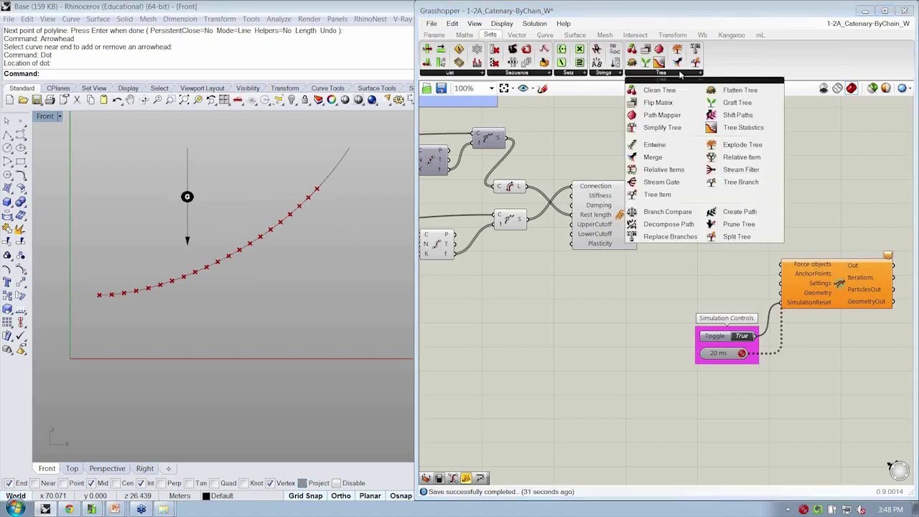
{"action": "left_click", "coordinate": [663, 160]}
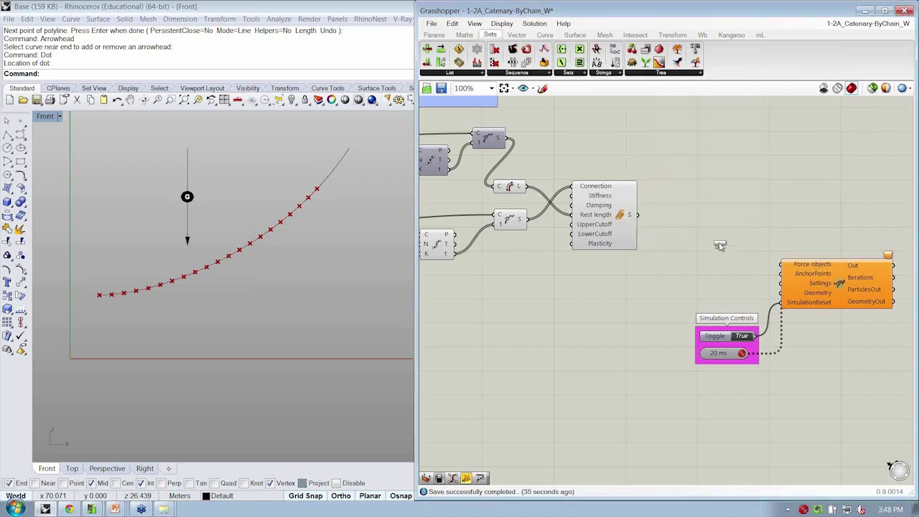
{"action": "scroll", "coordinate": [718, 242], "scroll_direction": "up", "scroll_amount": 1}
{"action": "scroll", "coordinate": [709, 240], "scroll_direction": "up", "scroll_amount": 2}
{"action": "left_click", "coordinate": [709, 231]}
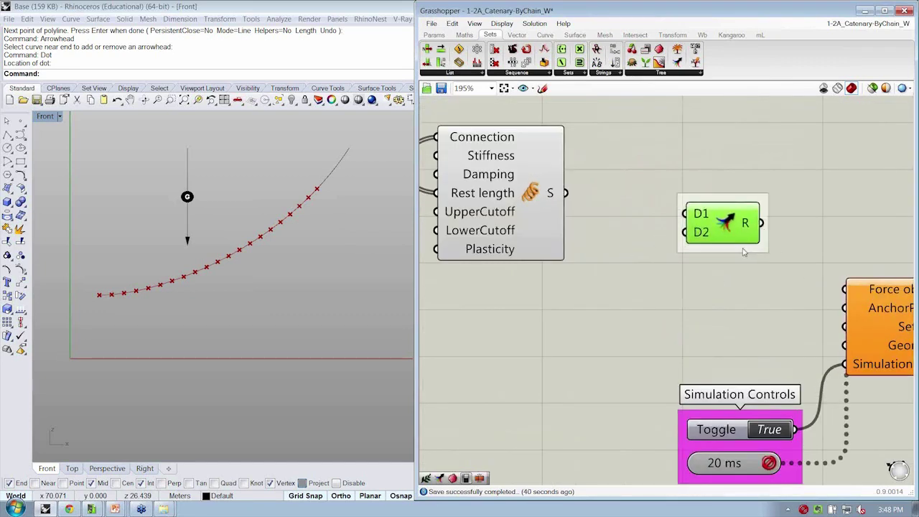
Step: Name the group around the Merge component "All Force Objects"
{"action": "right_click", "coordinate": [738, 251]}
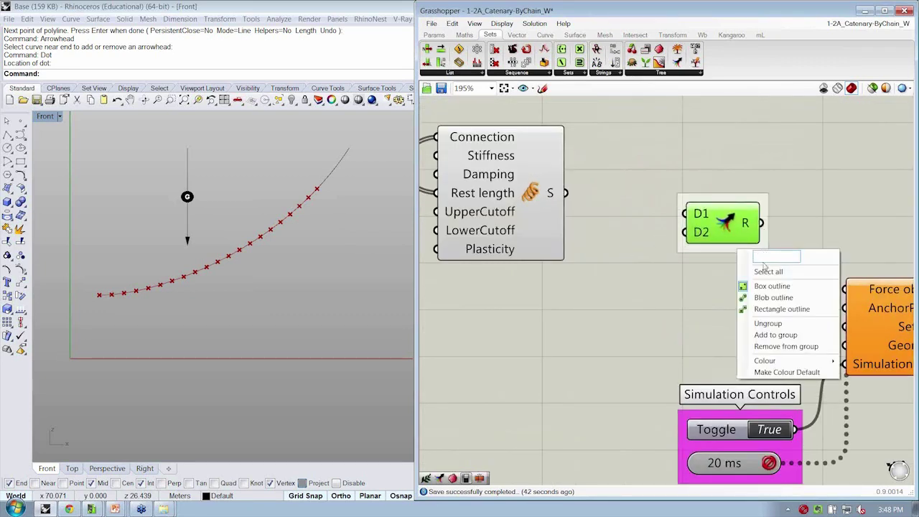
{"action": "type", "text": "All forc"}
{"action": "key", "text": "BackSpace"}
{"action": "key", "text": "BackSpace"}
{"action": "key", "text": "BackSpace"}
{"action": "key", "text": "BackSpace"}
{"action": "key", "text": "BackSpace"}
{"action": "type", "text": "Force Objects"}
{"action": "left_click", "coordinate": [647, 176]}
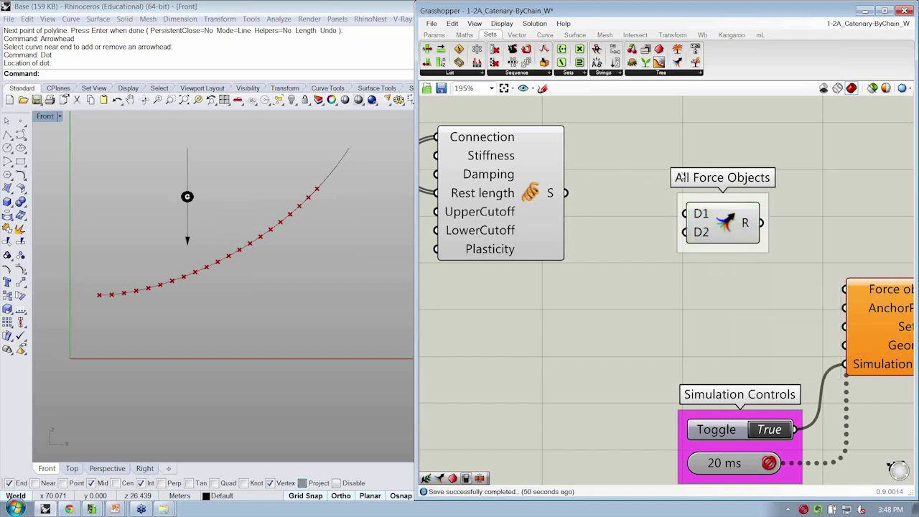
Step: Flatten the R output of the Merge component in the All Force Objects group
{"action": "right_click", "coordinate": [748, 224]}
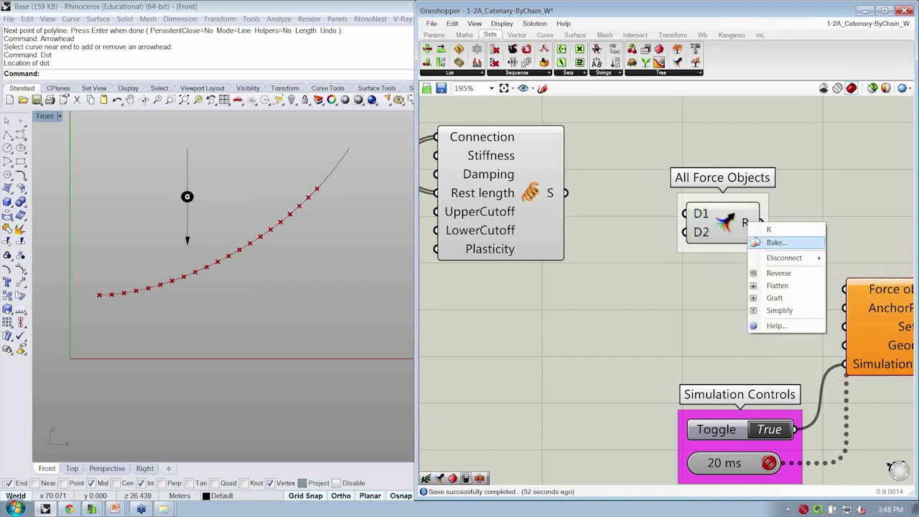
{"action": "mouse_move", "coordinate": [772, 263]}
{"action": "left_click", "coordinate": [791, 285]}
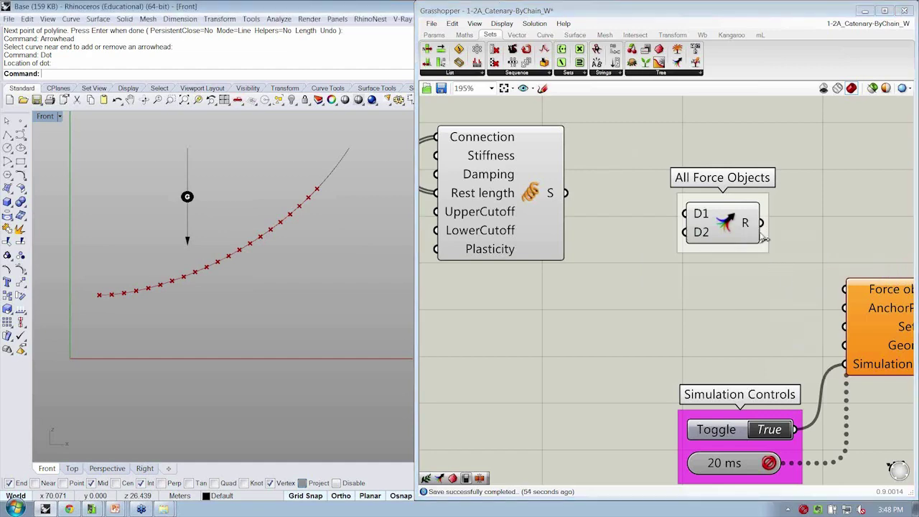
{"action": "right_click", "coordinate": [757, 220]}
{"action": "left_click", "coordinate": [786, 285]}
{"action": "scroll", "coordinate": [761, 301], "scroll_direction": "down", "scroll_amount": 3}
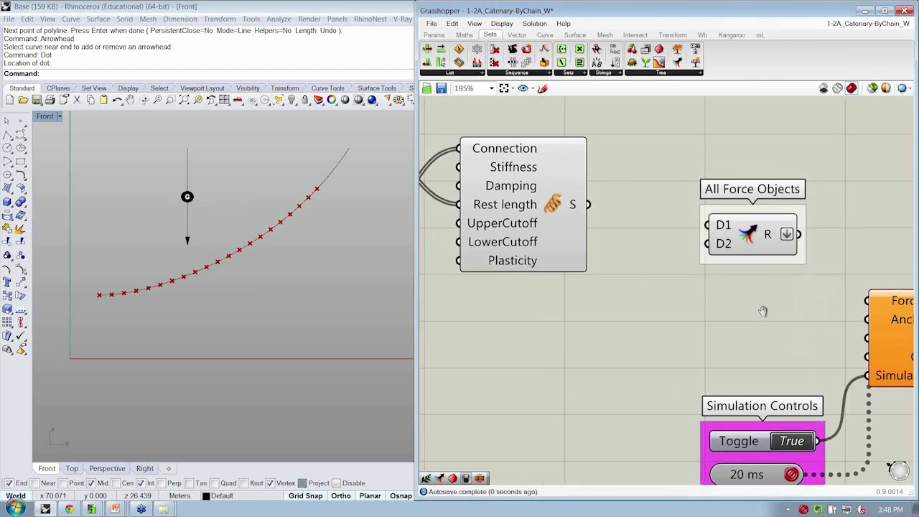
{"action": "left_click", "coordinate": [710, 158]}
Step: Wire the spring component's output into the Merge D1 input, and the Merge result into the Force objects input of KangarooPhysics
{"action": "scroll", "coordinate": [710, 160], "scroll_direction": "down", "scroll_amount": 1}
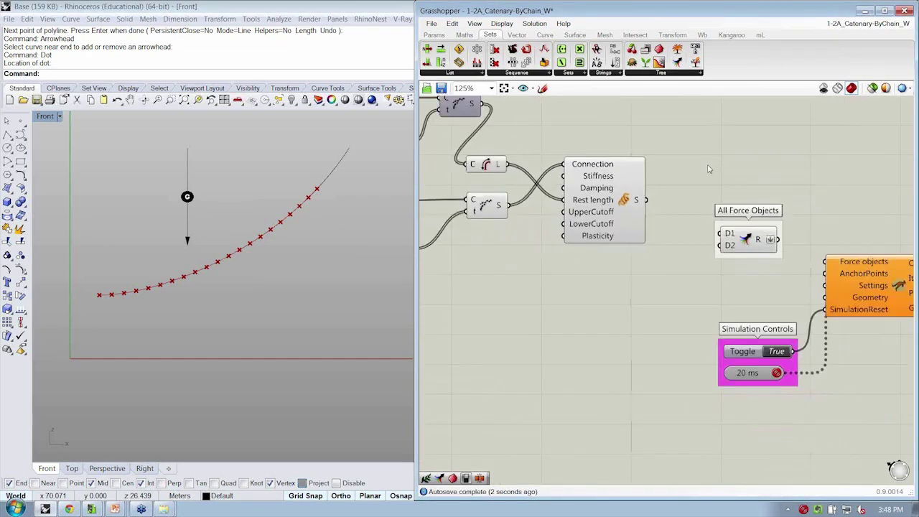
{"action": "right_click_drag", "start_coordinate": [648, 204], "coordinate": [693, 194]}
{"action": "left_click_drag", "start_coordinate": [691, 191], "coordinate": [762, 224]}
{"action": "right_click_drag", "start_coordinate": [679, 228], "coordinate": [719, 230]}
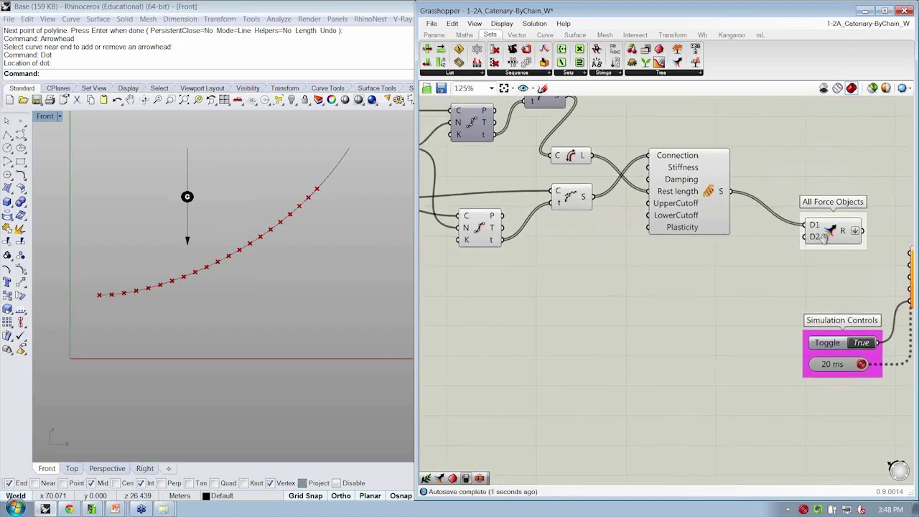
{"action": "right_click_drag", "start_coordinate": [823, 238], "coordinate": [738, 230]}
{"action": "left_click_drag", "start_coordinate": [781, 224], "coordinate": [825, 244]}
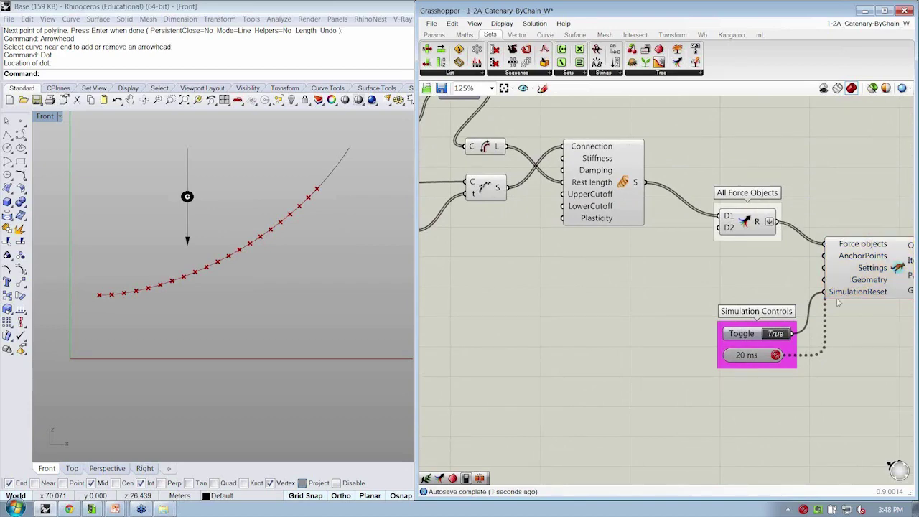
{"action": "left_click_drag", "start_coordinate": [739, 234], "coordinate": [740, 230]}
Step: Reposition the curve length, sub-curve and spring components so the wires between them are easier to follow
{"action": "scroll", "coordinate": [740, 230], "scroll_direction": "down", "scroll_amount": 2}
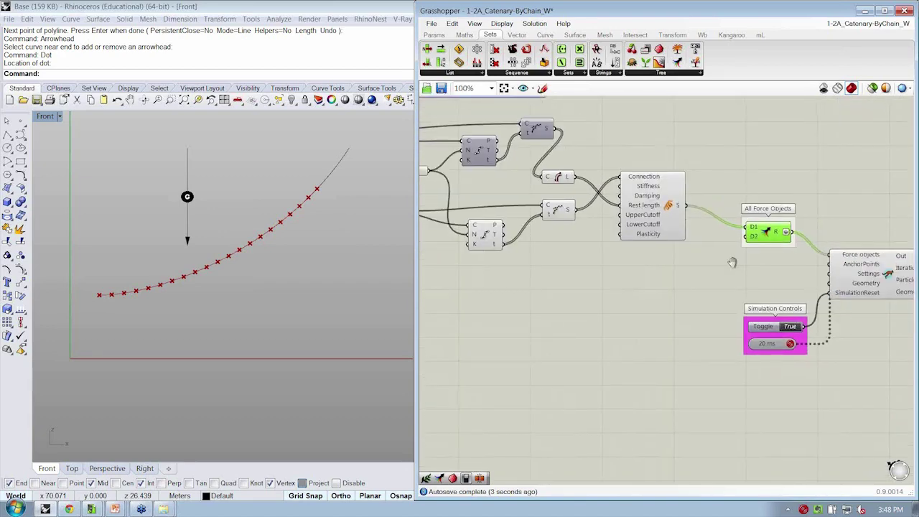
{"action": "left_click_drag", "start_coordinate": [615, 188], "coordinate": [637, 159]}
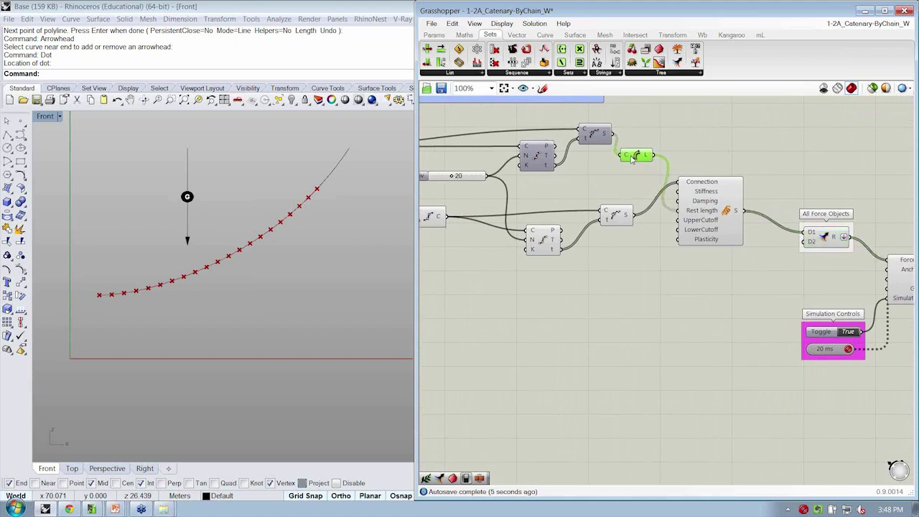
{"action": "left_click_drag", "start_coordinate": [617, 216], "coordinate": [602, 214]}
{"action": "left_click_drag", "start_coordinate": [638, 155], "coordinate": [637, 157]}
{"action": "left_click_drag", "start_coordinate": [693, 217], "coordinate": [694, 214]}
{"action": "left_click", "coordinate": [735, 272]}
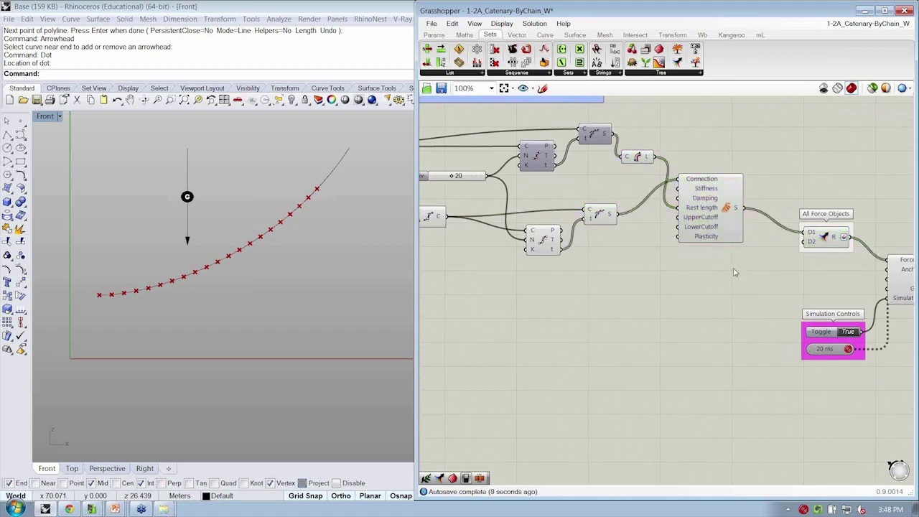
Step: Turn off the KangarooPhysics preview and highlight the lower Divide Curve component's points in the Rhino viewport
{"action": "right_click_drag", "start_coordinate": [756, 269], "coordinate": [711, 254]}
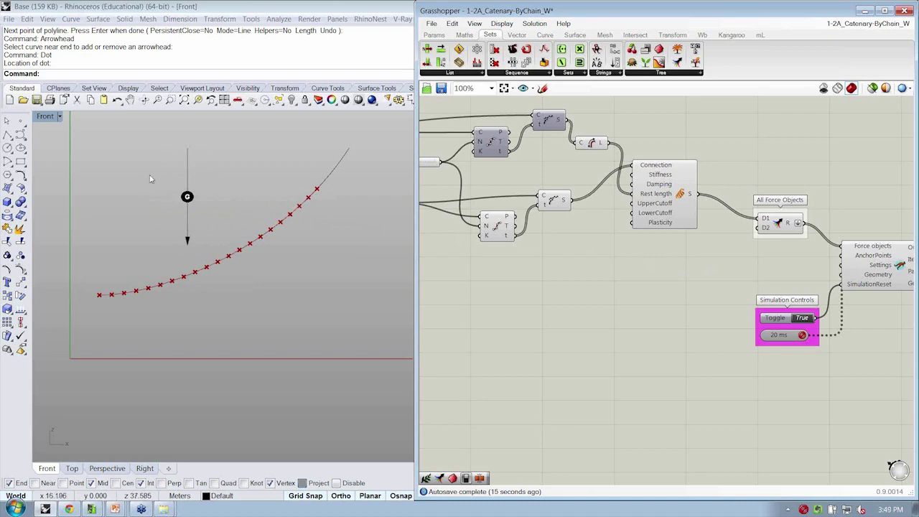
{"action": "right_click_drag", "start_coordinate": [617, 235], "coordinate": [678, 252]}
{"action": "scroll", "coordinate": [632, 232], "scroll_direction": "down", "scroll_amount": 2}
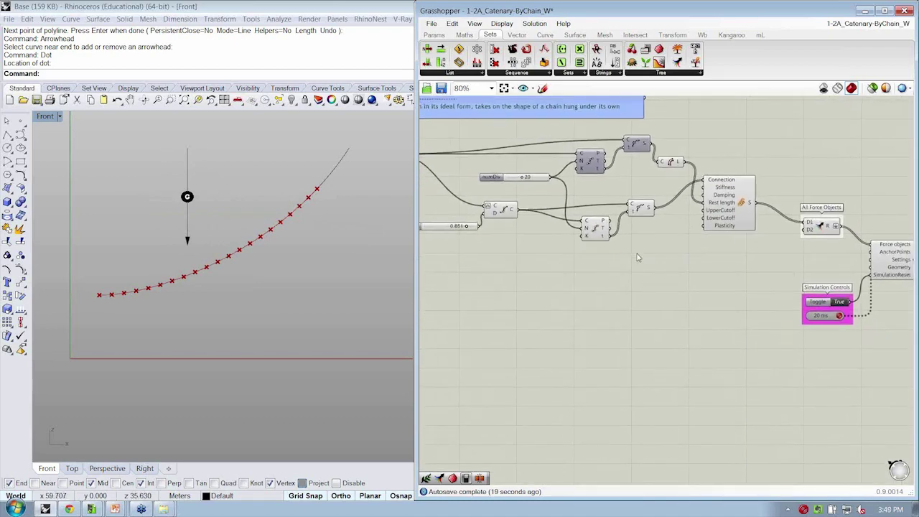
{"action": "left_click", "coordinate": [596, 230]}
{"action": "left_click", "coordinate": [606, 285]}
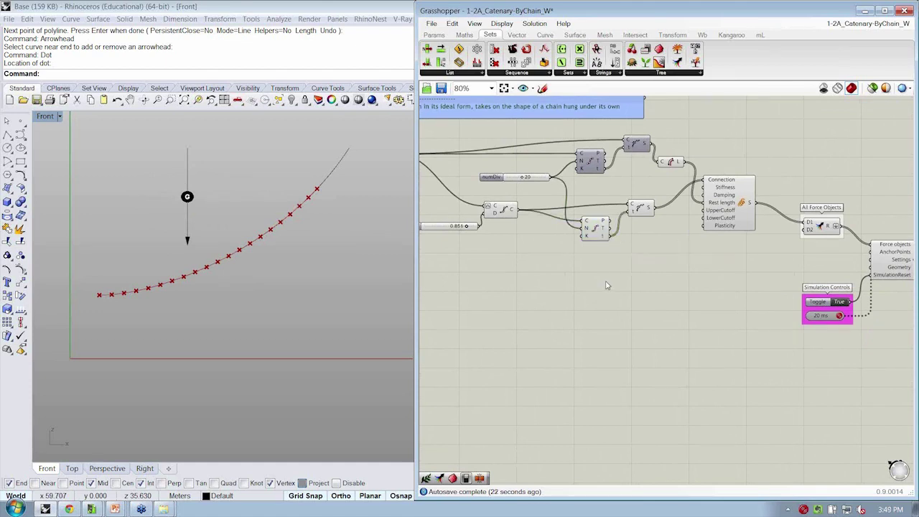
{"action": "left_click", "coordinate": [826, 231]}
{"action": "left_click", "coordinate": [907, 262]}
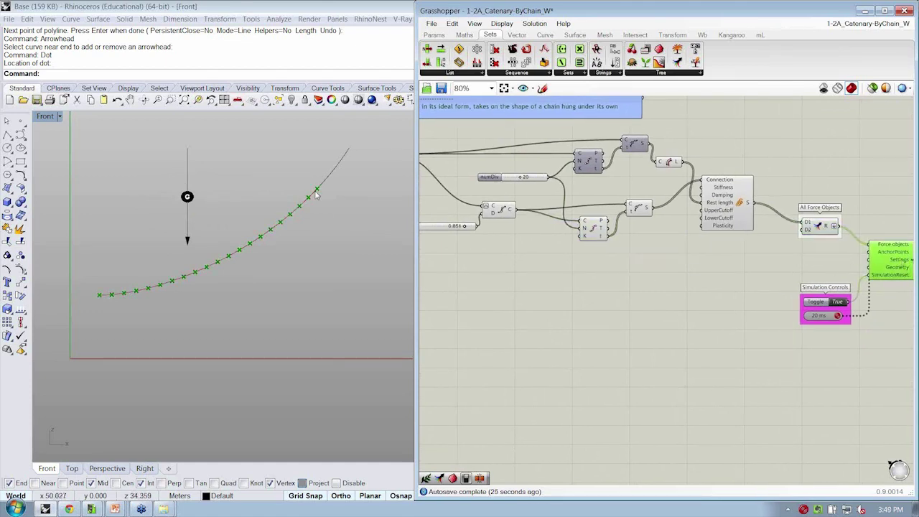
{"action": "left_click", "coordinate": [595, 230]}
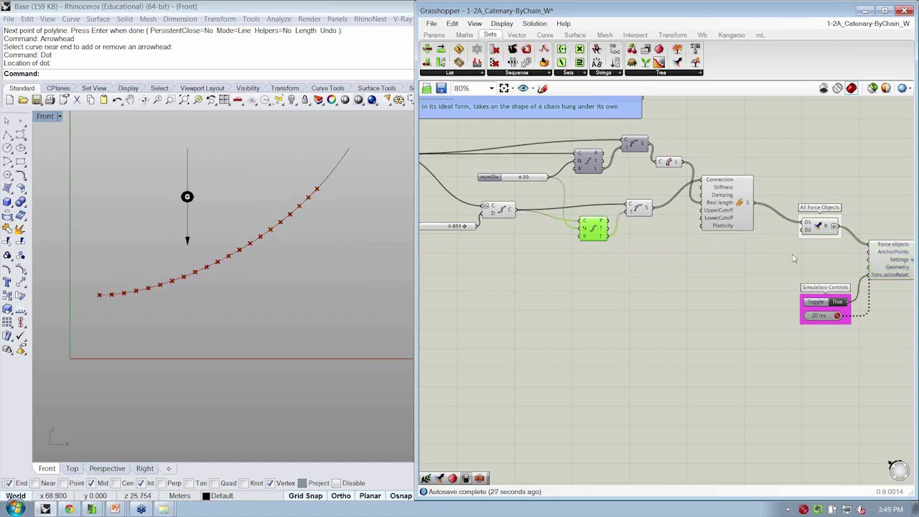
{"action": "right_click_drag", "start_coordinate": [830, 258], "coordinate": [776, 251]}
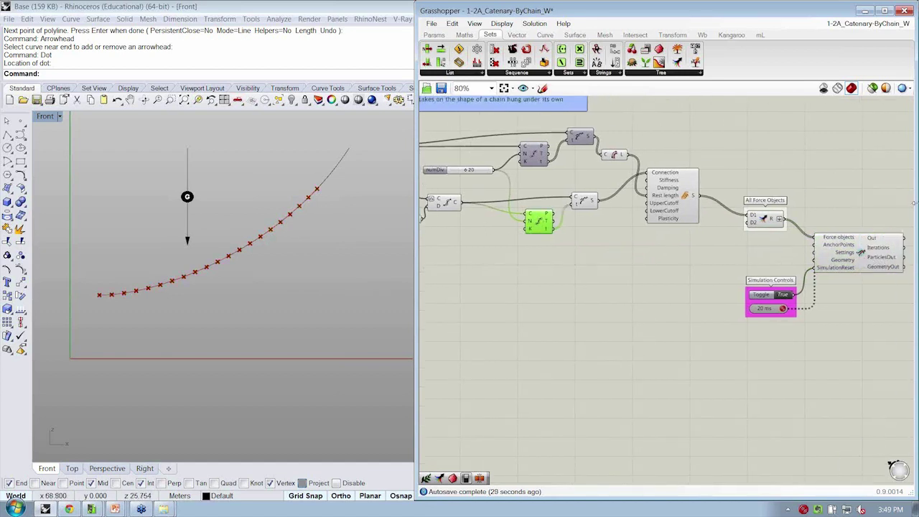
{"action": "left_click", "coordinate": [860, 252]}
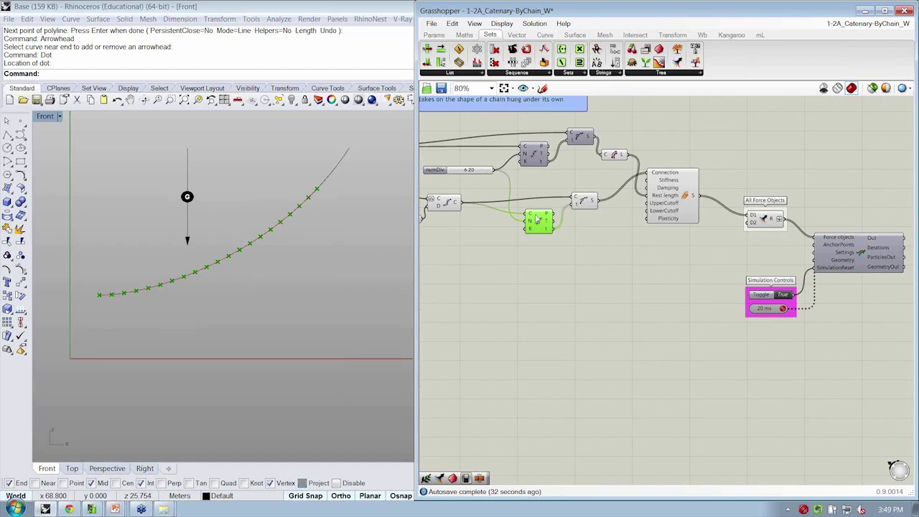
{"action": "left_click", "coordinate": [537, 255]}
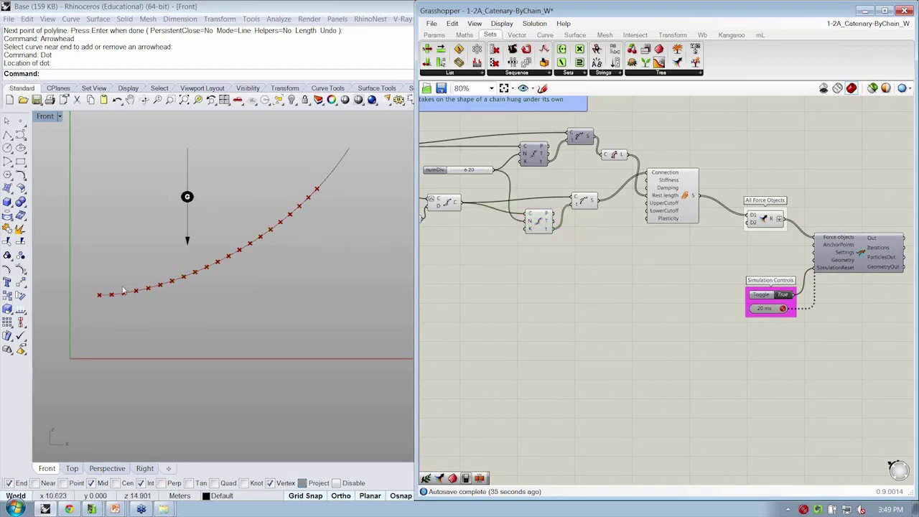
Step: Add a UnaryForce component below the spring component and wire the lower Divide Curve's points into its Point input
{"action": "right_click_drag", "start_coordinate": [555, 214], "coordinate": [642, 257]}
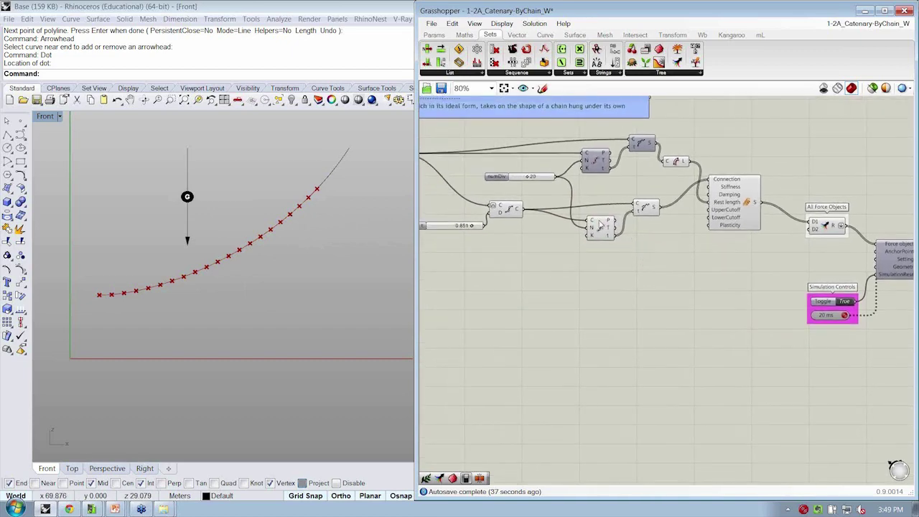
{"action": "left_click", "coordinate": [731, 35]}
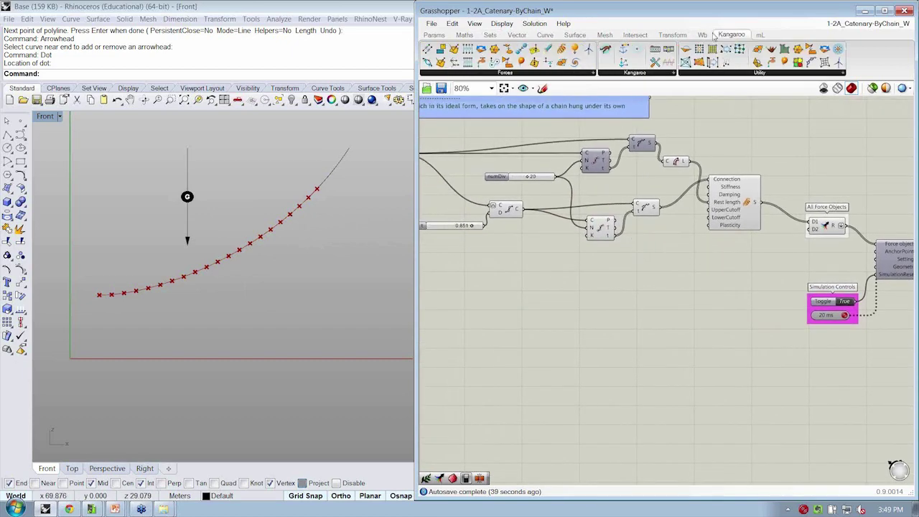
{"action": "left_click", "coordinate": [513, 74]}
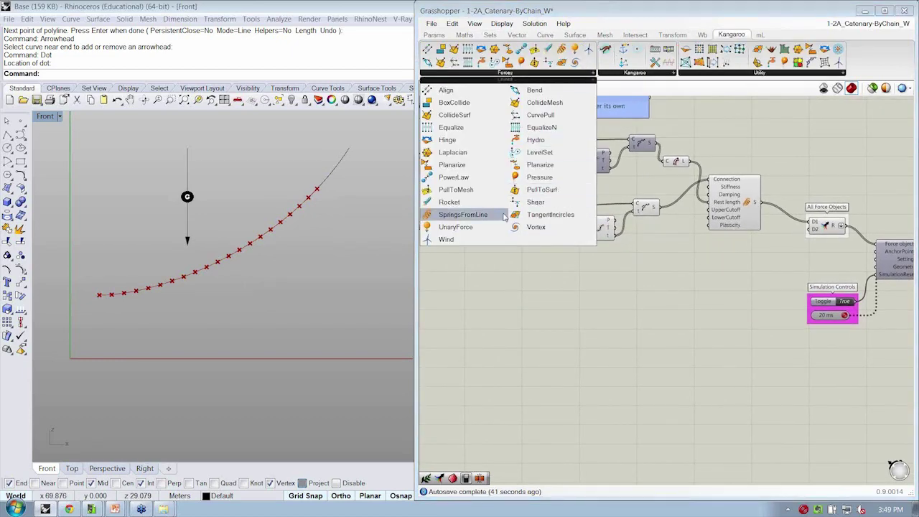
{"action": "left_click", "coordinate": [475, 231]}
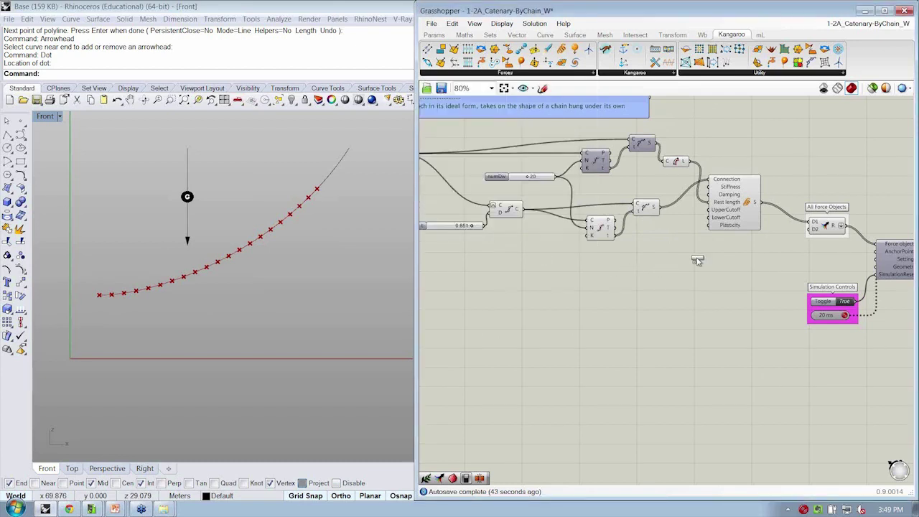
{"action": "left_click", "coordinate": [727, 271]}
{"action": "left_click", "coordinate": [728, 264]}
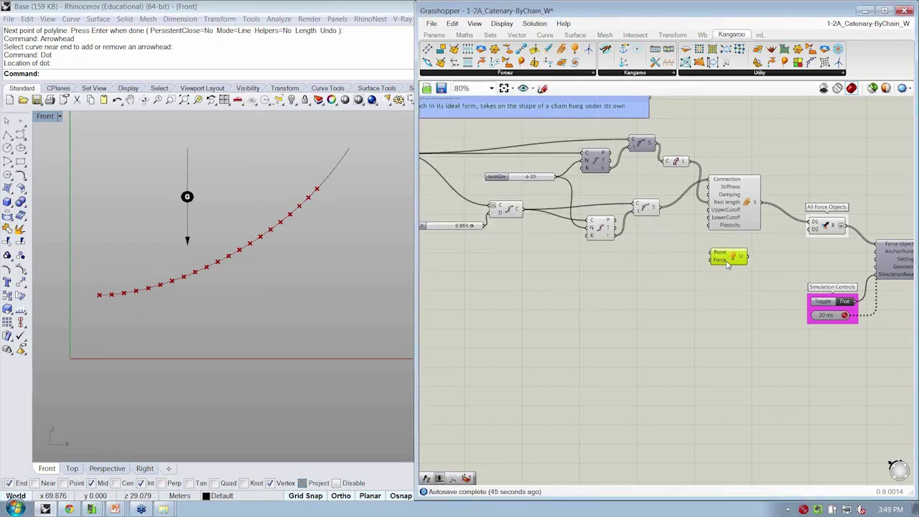
{"action": "left_click_drag", "start_coordinate": [615, 220], "coordinate": [713, 253]}
{"action": "scroll", "coordinate": [606, 227], "scroll_direction": "up", "scroll_amount": 4}
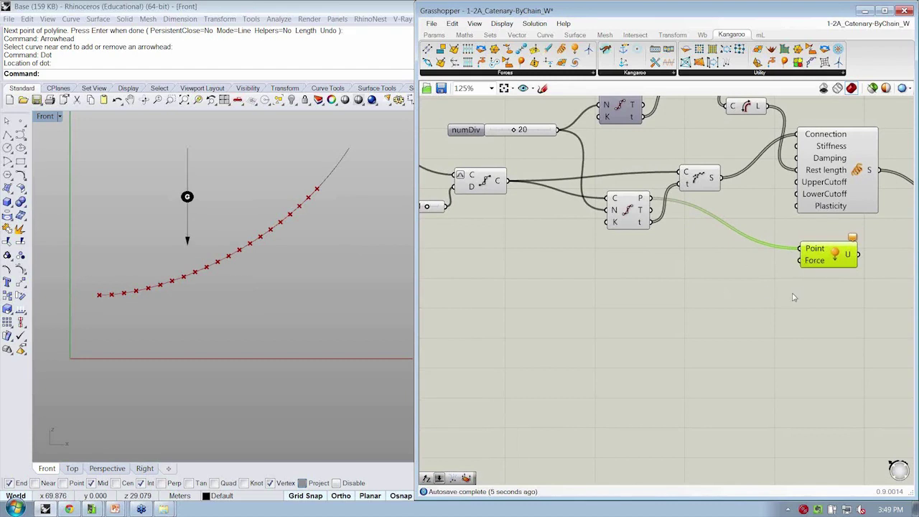
Step: Add a Unit Z vector component below the lower Divide Curve component
{"action": "left_click", "coordinate": [517, 36]}
{"action": "left_click", "coordinate": [681, 72]}
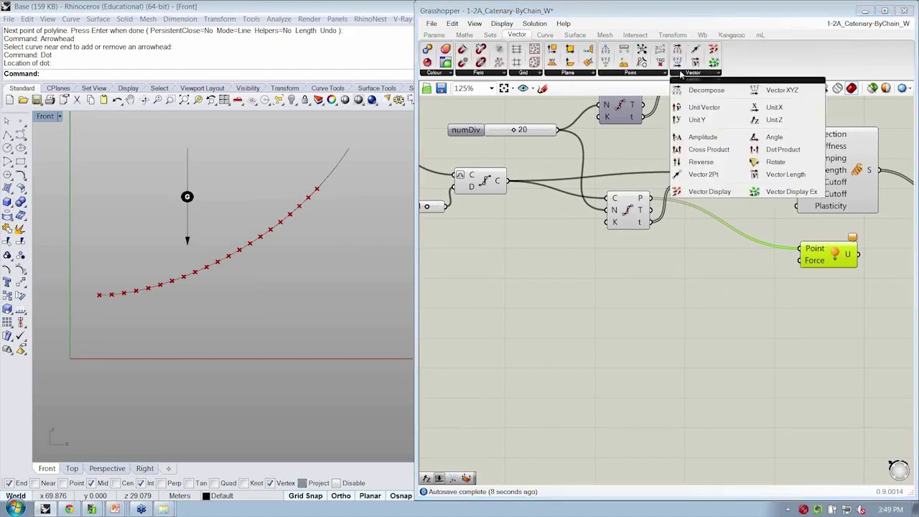
{"action": "left_click_drag", "start_coordinate": [773, 120], "coordinate": [630, 260]}
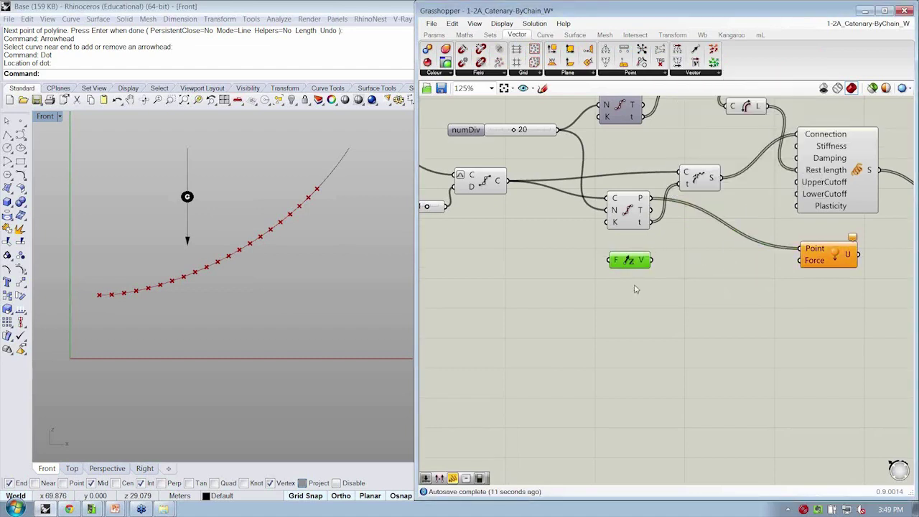
Step: Add a panel containing -9.8 beside the Unit Z component and adjust its font settings
{"action": "left_click", "coordinate": [434, 35]}
{"action": "left_click_drag", "start_coordinate": [552, 61], "coordinate": [555, 280]}
{"action": "double_click", "coordinate": [569, 276]}
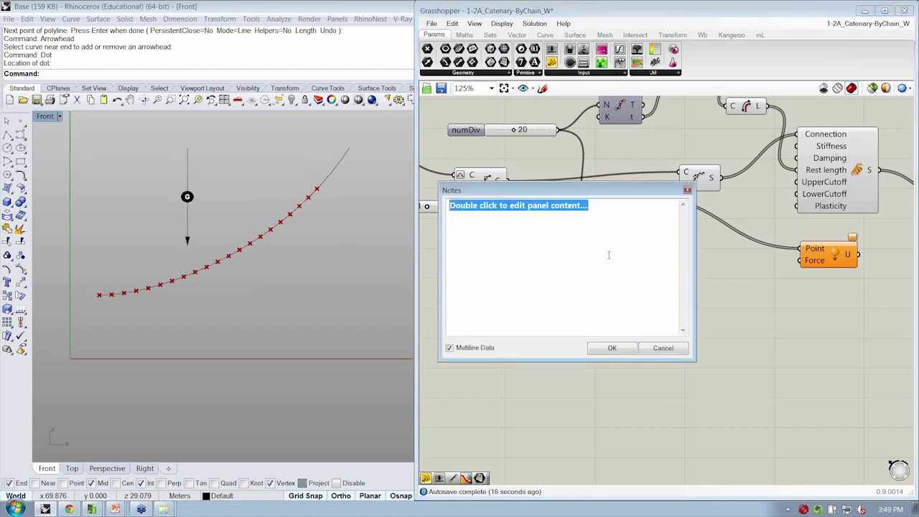
{"action": "type", "text": "-9.8"}
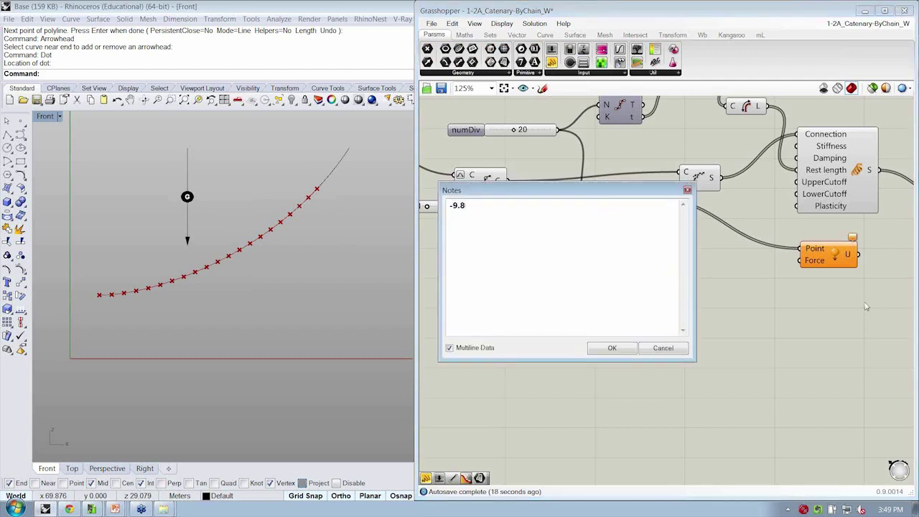
{"action": "left_click", "coordinate": [611, 349]}
{"action": "right_click", "coordinate": [550, 256]}
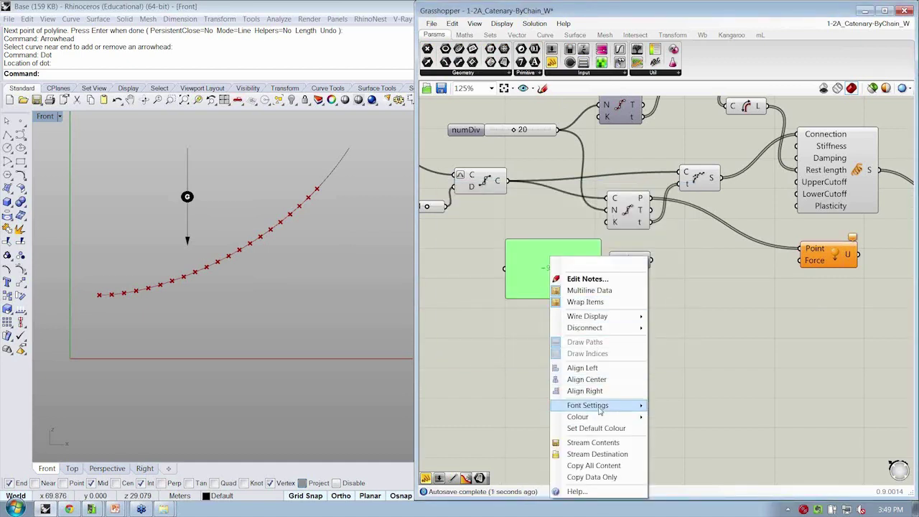
{"action": "mouse_move", "coordinate": [599, 407]}
{"action": "left_click", "coordinate": [669, 454]}
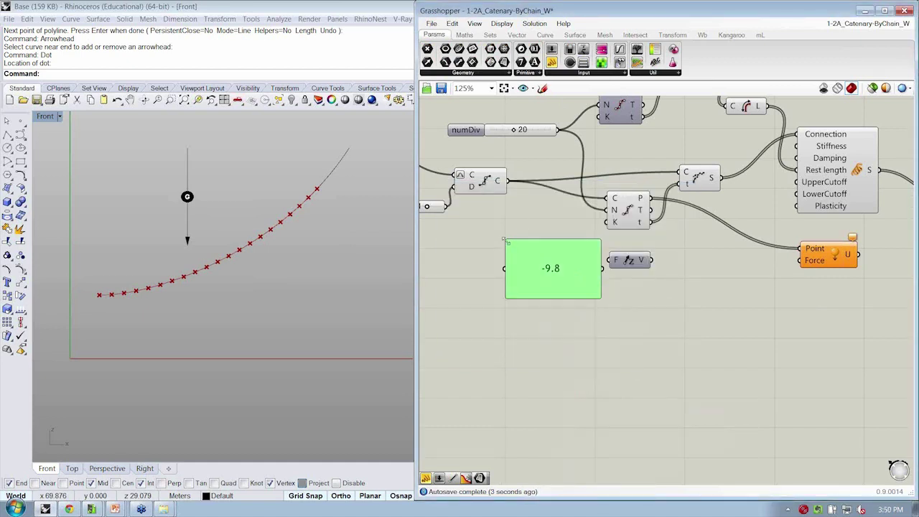
Step: Shrink the -9.8 panel and wire it through Unit Z into the Force input of the UnaryForce component
{"action": "left_click_drag", "start_coordinate": [505, 240], "coordinate": [626, 265]}
{"action": "left_click", "coordinate": [754, 249]}
{"action": "left_click_drag", "start_coordinate": [806, 266], "coordinate": [652, 263]}
{"action": "left_click", "coordinate": [661, 267]}
Step: Wire the UnaryForce output into the Merge D2 input and remove the empty D3 input from the Merge component
{"action": "scroll", "coordinate": [705, 247], "scroll_direction": "down", "scroll_amount": 1}
{"action": "right_click_drag", "start_coordinate": [836, 253], "coordinate": [724, 270]}
{"action": "left_click_drag", "start_coordinate": [715, 252], "coordinate": [794, 217]}
{"action": "scroll", "coordinate": [812, 223], "scroll_direction": "up", "scroll_amount": 6}
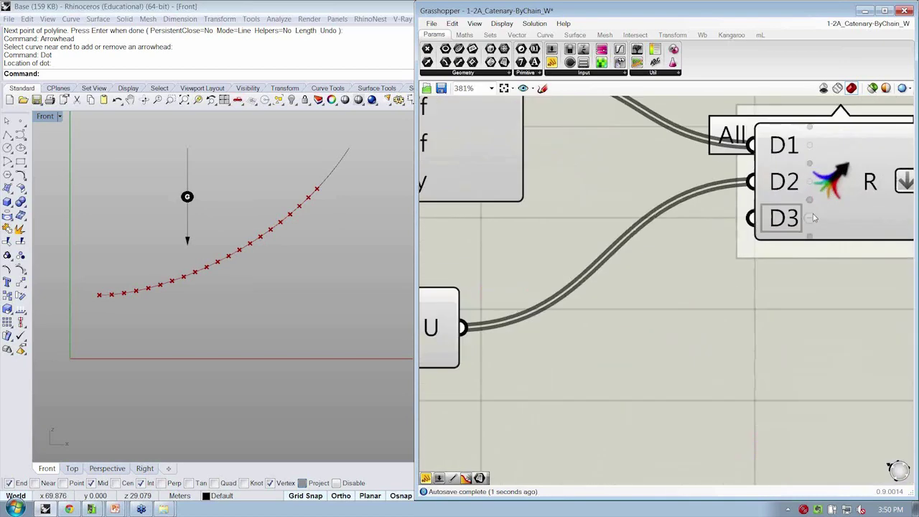
{"action": "left_click", "coordinate": [810, 219]}
{"action": "scroll", "coordinate": [809, 224], "scroll_direction": "down", "scroll_amount": 6}
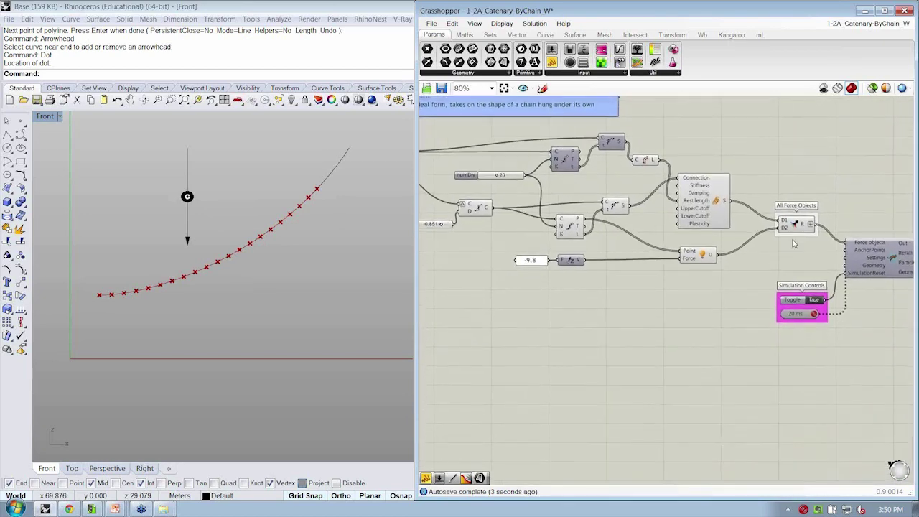
{"action": "right_click_drag", "start_coordinate": [781, 232], "coordinate": [776, 203]}
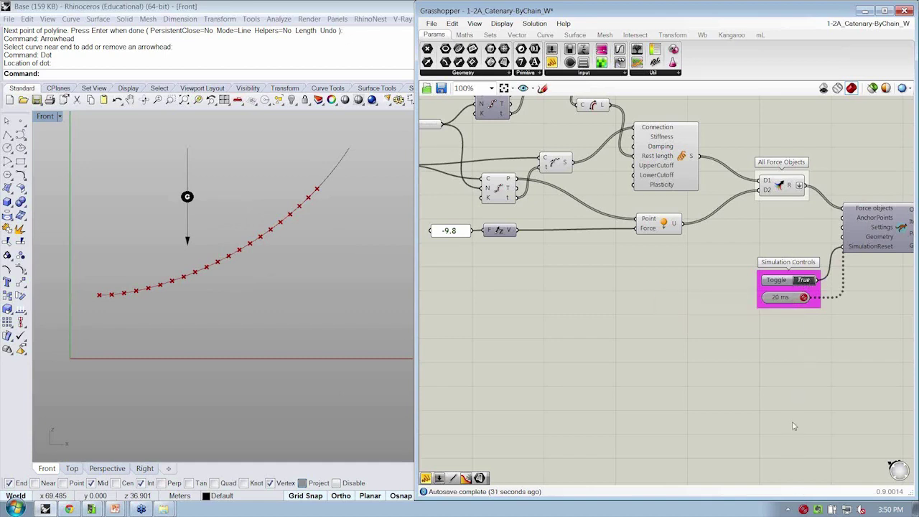
Step: Set the simulation reset toggle to False and enable the 20 ms timer to run the simulation
{"action": "left_click", "coordinate": [804, 509]}
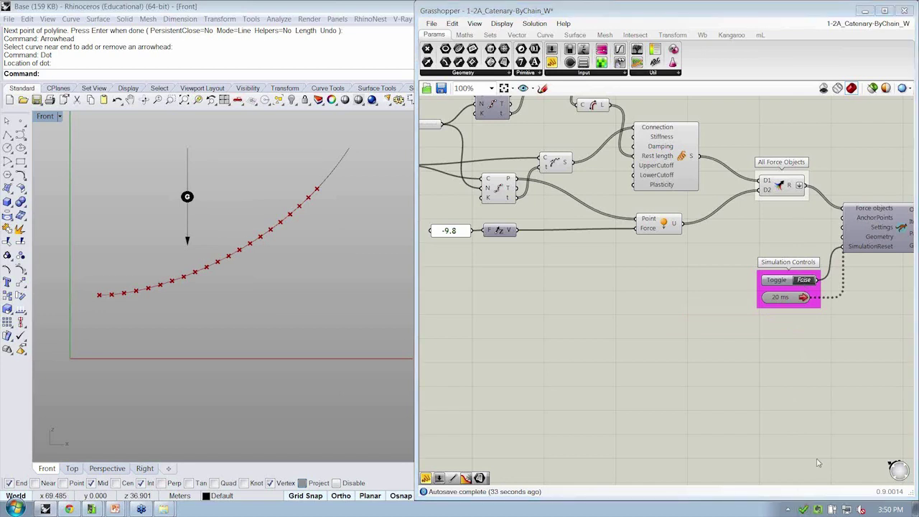
{"action": "right_click_drag", "start_coordinate": [706, 377], "coordinate": [703, 370]}
{"action": "right_click_drag", "start_coordinate": [869, 294], "coordinate": [801, 283]}
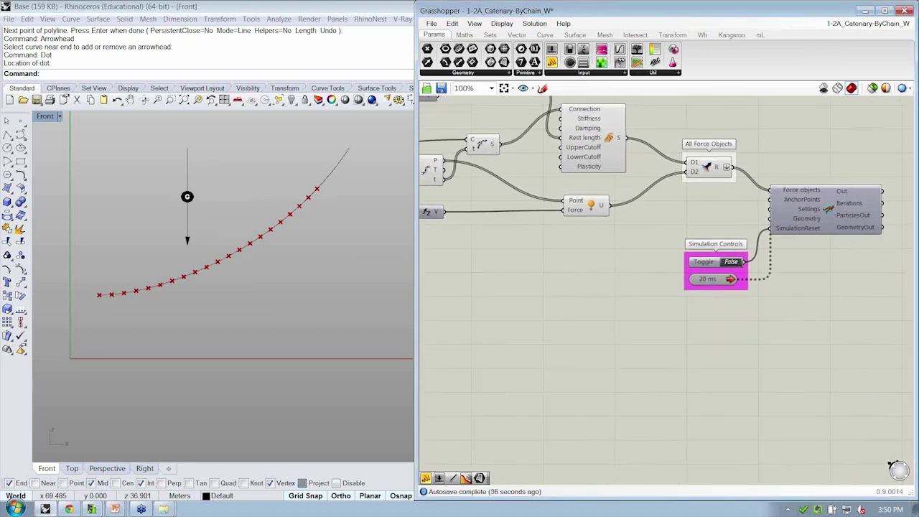
Step: Turn on the Kangaroo solver's preview and restart the simulation by switching its reset toggle on and back off
{"action": "right_click", "coordinate": [833, 207]}
{"action": "left_click", "coordinate": [835, 231]}
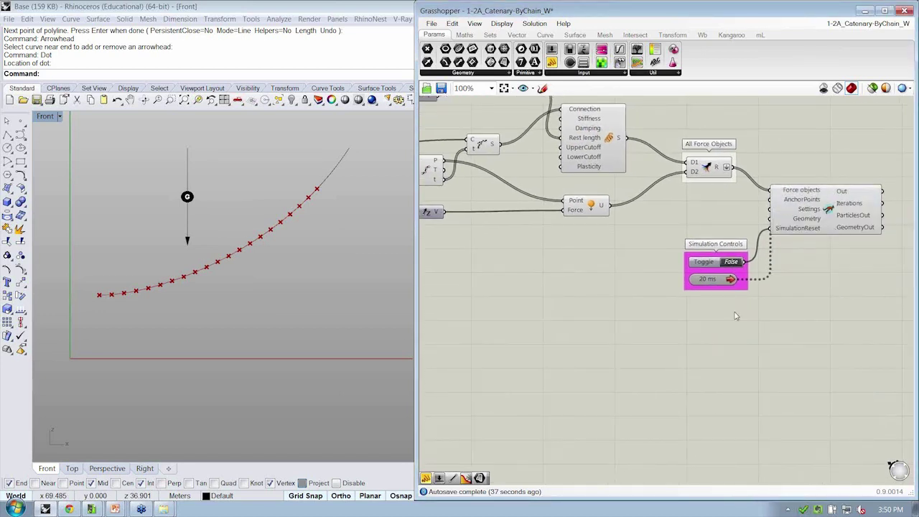
{"action": "double_click", "coordinate": [733, 262]}
{"action": "double_click", "coordinate": [733, 263]}
Step: Block the timers and reset the falling points by setting the simulation toggle to True
{"action": "right_click_drag", "start_coordinate": [311, 309], "coordinate": [307, 276]}
{"action": "scroll", "coordinate": [291, 288], "scroll_direction": "down", "scroll_amount": 4}
{"action": "scroll", "coordinate": [291, 287], "scroll_direction": "down", "scroll_amount": 3}
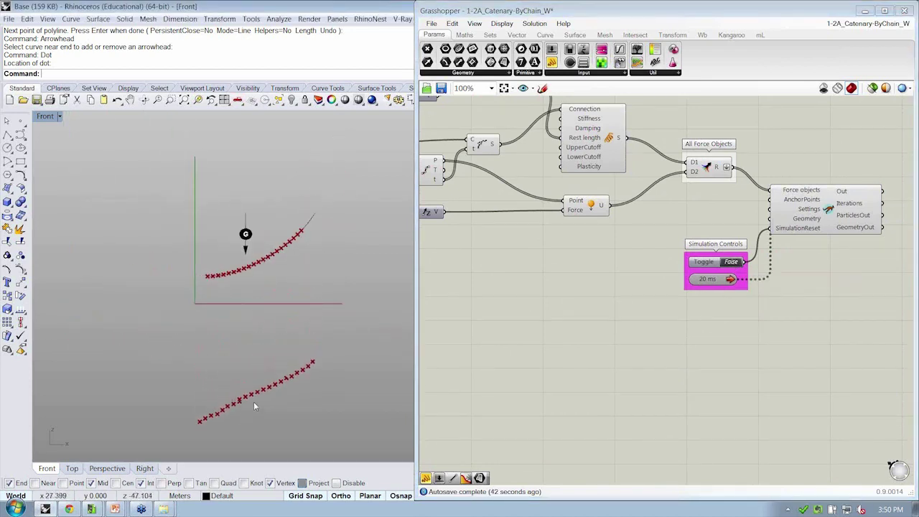
{"action": "scroll", "coordinate": [264, 395], "scroll_direction": "down", "scroll_amount": 3}
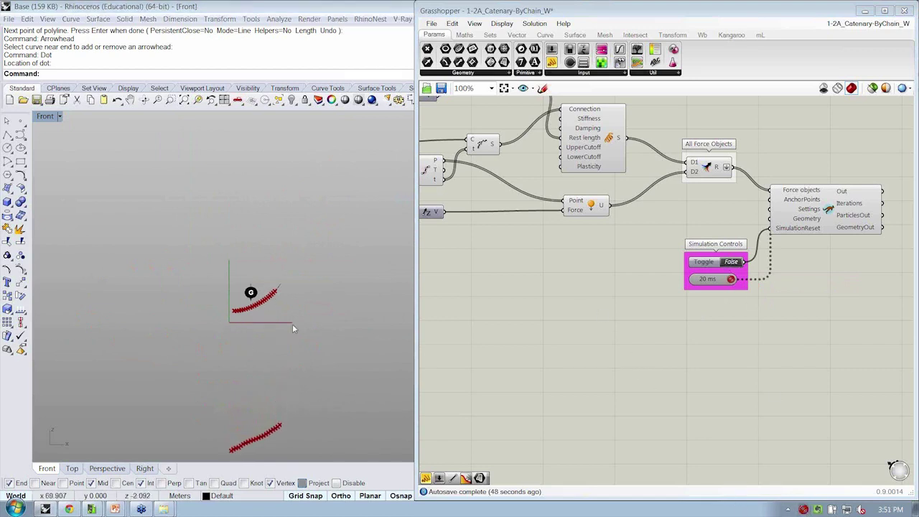
{"action": "left_click", "coordinate": [707, 263]}
{"action": "left_click", "coordinate": [731, 262]}
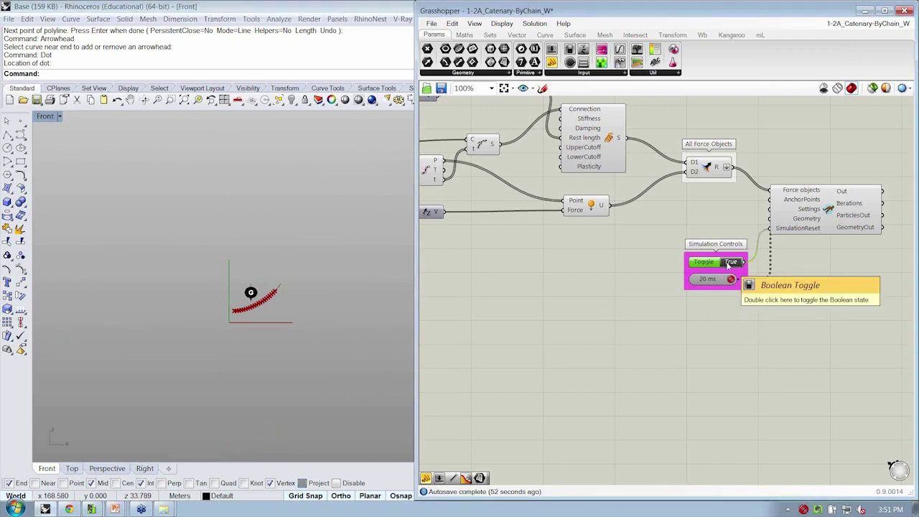
Step: Examine the UnaryForce component, the available Kangaroo force types and the solver's inputs
{"action": "right_click_drag", "start_coordinate": [675, 246], "coordinate": [697, 254]}
{"action": "right_click_drag", "start_coordinate": [612, 209], "coordinate": [632, 212]}
{"action": "left_click_drag", "start_coordinate": [622, 217], "coordinate": [627, 214]}
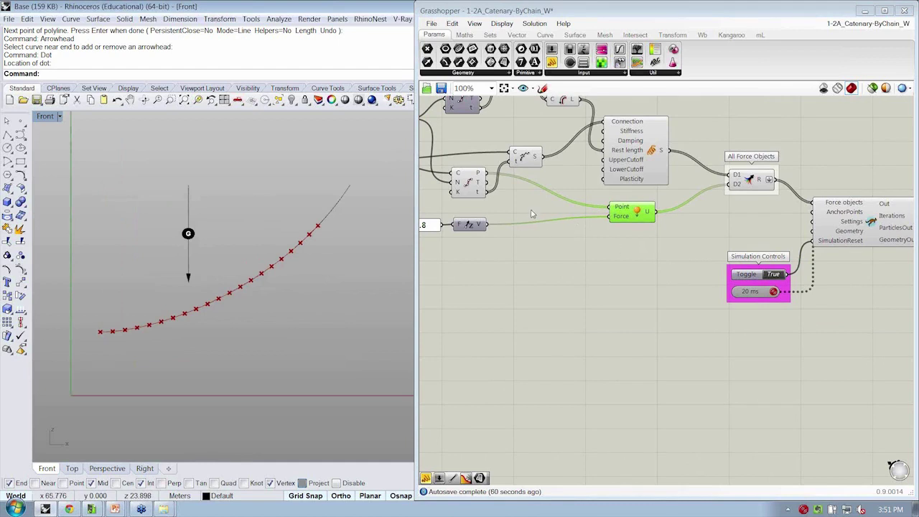
{"action": "left_click", "coordinate": [671, 34]}
{"action": "left_click", "coordinate": [731, 34]}
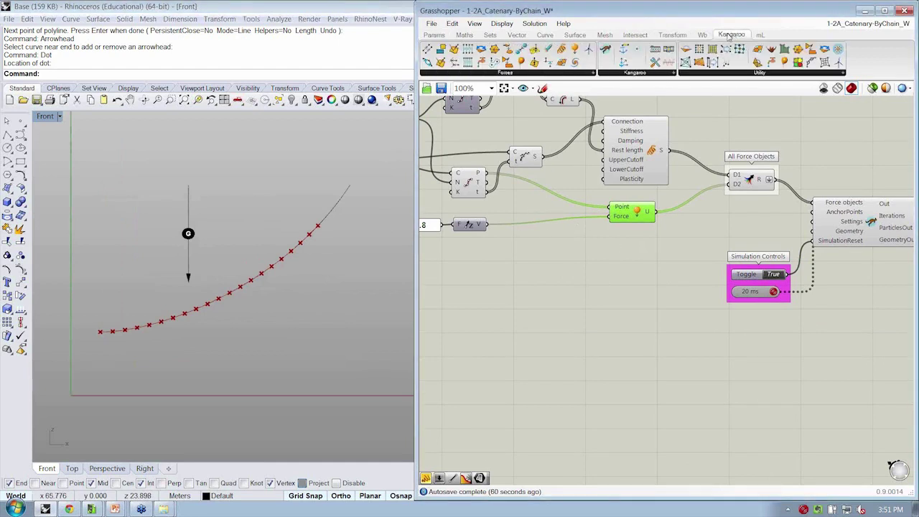
{"action": "left_click", "coordinate": [533, 74]}
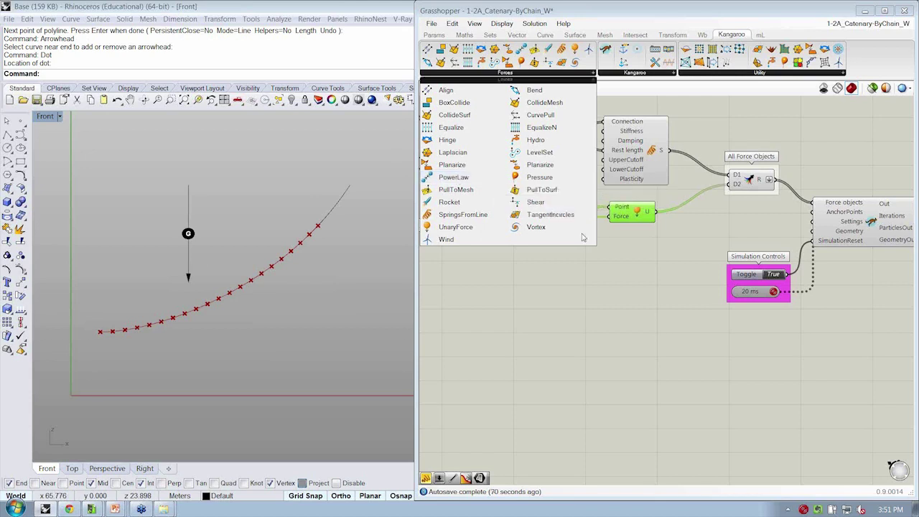
{"action": "left_click", "coordinate": [686, 244]}
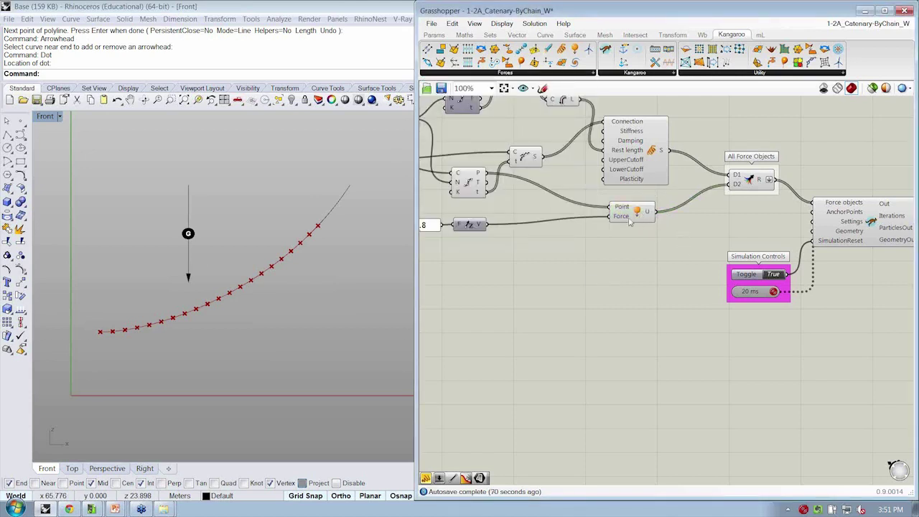
{"action": "left_click_drag", "start_coordinate": [637, 214], "coordinate": [633, 209]}
{"action": "right_click_drag", "start_coordinate": [673, 207], "coordinate": [714, 218]}
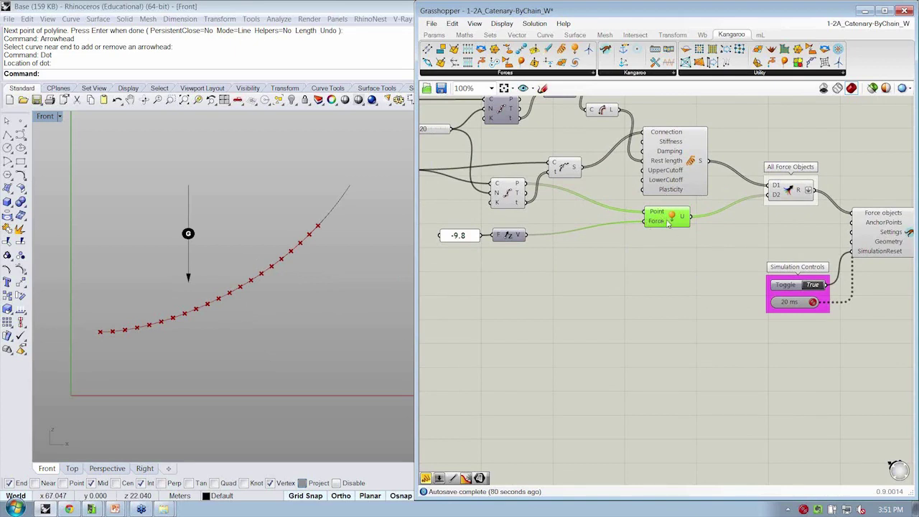
{"action": "left_click_drag", "start_coordinate": [627, 199], "coordinate": [707, 250]}
{"action": "left_click", "coordinate": [646, 262]}
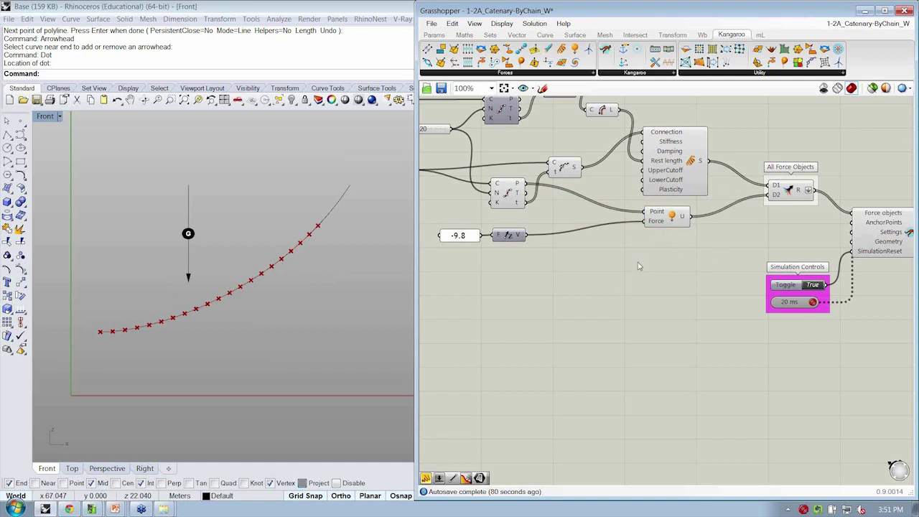
{"action": "right_click_drag", "start_coordinate": [663, 257], "coordinate": [638, 254]}
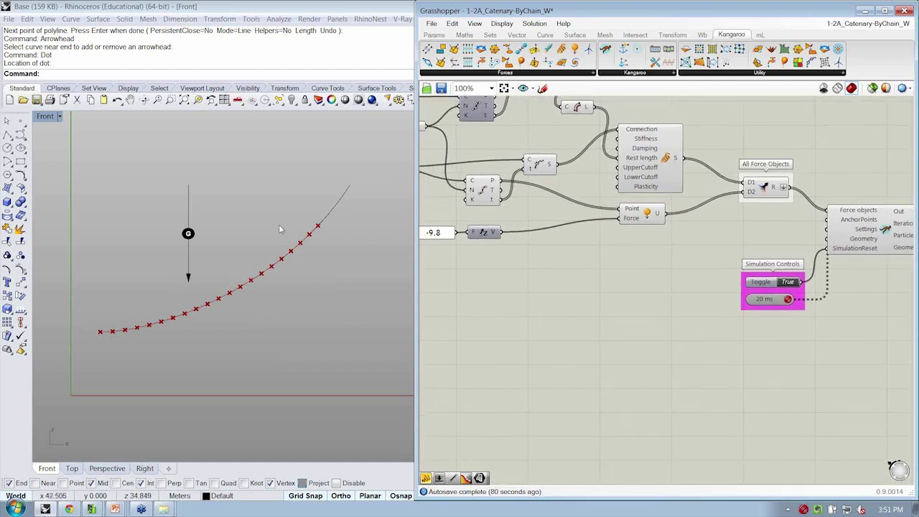
{"action": "scroll", "coordinate": [655, 293], "scroll_direction": "down", "scroll_amount": 2}
{"action": "right_click_drag", "start_coordinate": [652, 292], "coordinate": [701, 290]}
{"action": "mouse_move", "coordinate": [857, 235]}
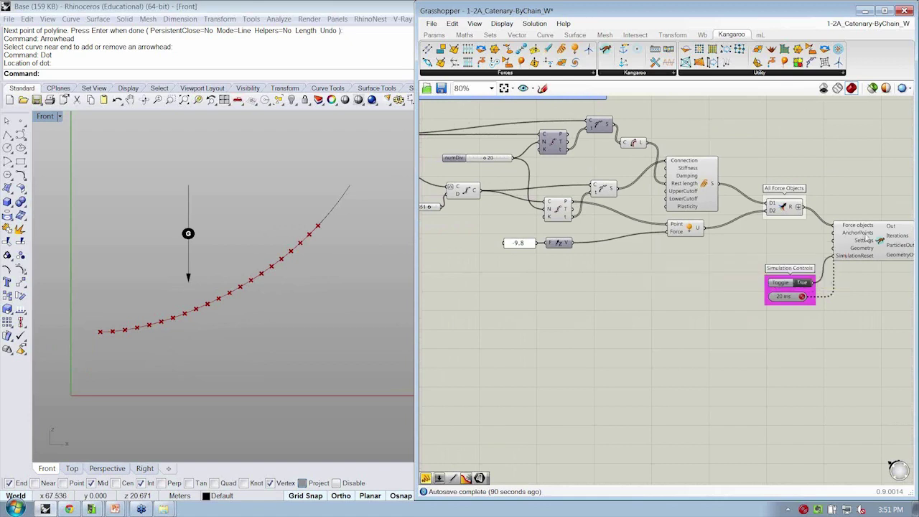
Step: Duplicate the All Force Objects Merge group and place the copy just above the Simulation Controls group
{"action": "left_click", "coordinate": [786, 215]}
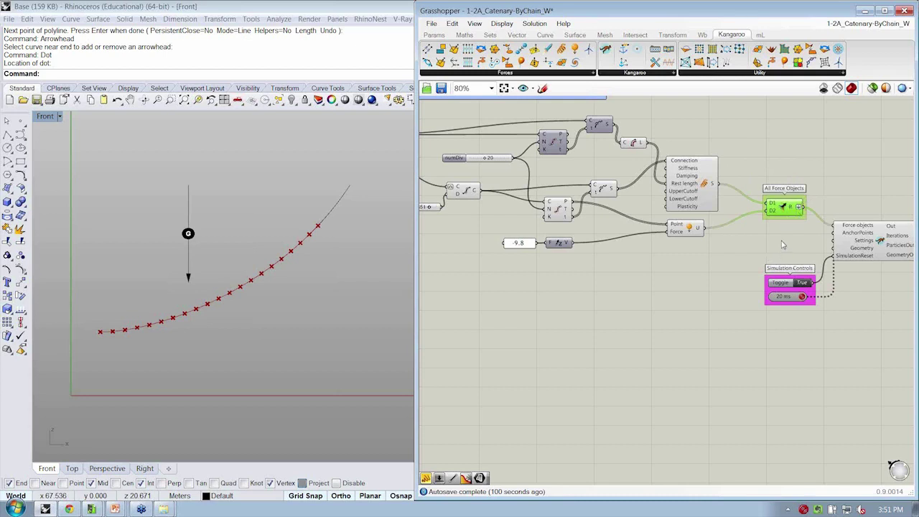
{"action": "key", "text": "ctrl+v"}
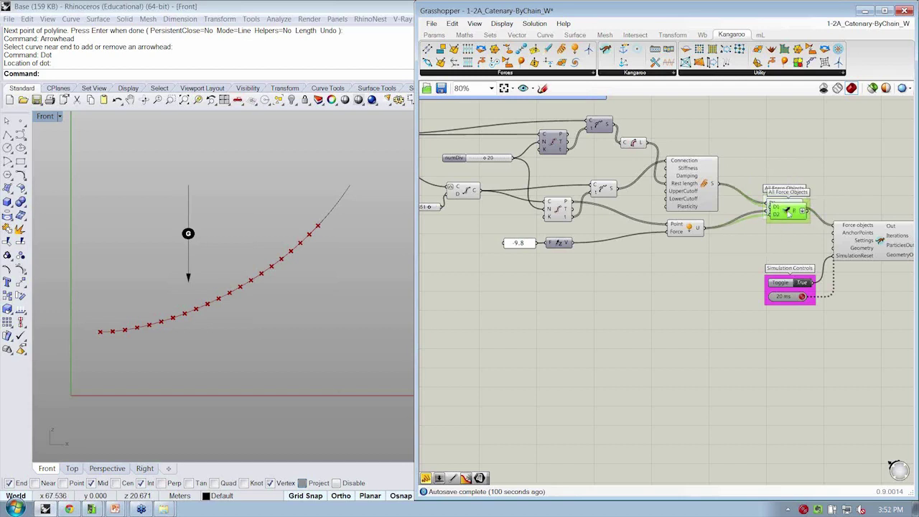
{"action": "left_click_drag", "start_coordinate": [788, 210], "coordinate": [718, 184], "text": "alt"}
{"action": "left_click", "coordinate": [719, 265]}
{"action": "left_click_drag", "start_coordinate": [708, 227], "coordinate": [749, 251], "text": "ctrl"}
{"action": "scroll", "coordinate": [766, 239], "scroll_direction": "up", "scroll_amount": 1}
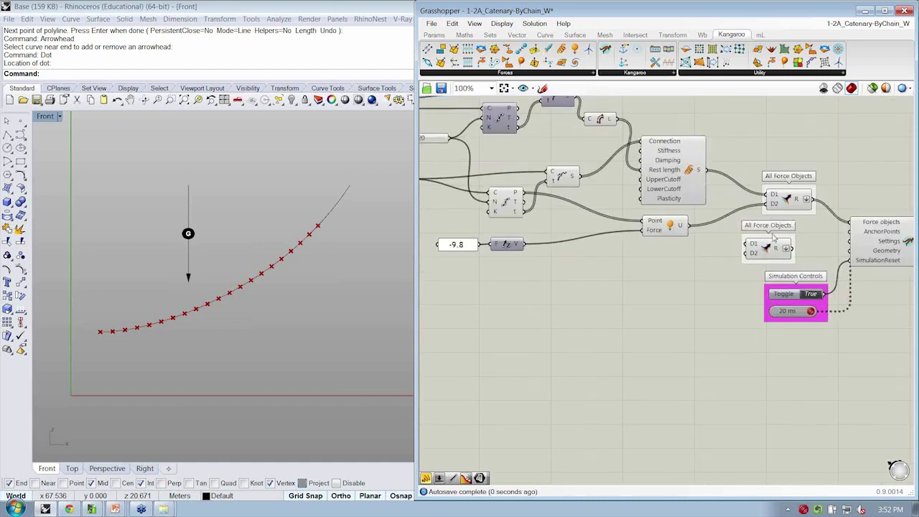
Step: Rename the duplicated Merge group to All Anchors
{"action": "right_click", "coordinate": [777, 241]}
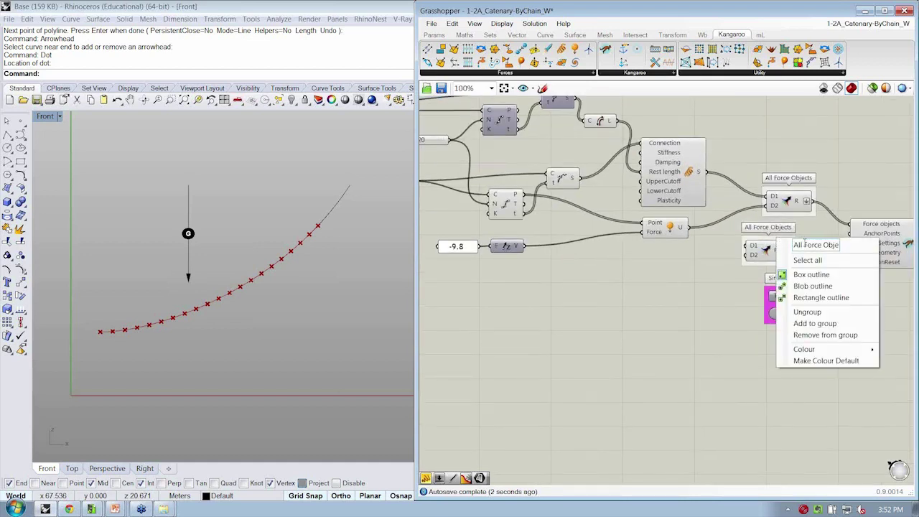
{"action": "key", "text": "ctrl+a"}
{"action": "type", "text": "All Anchors"}
{"action": "key", "text": "Return"}
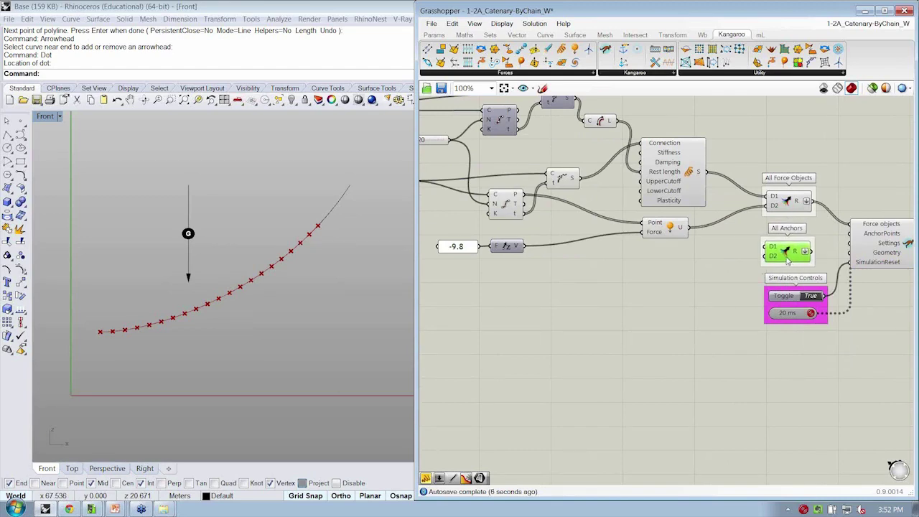
Step: Add a curve End Points component below the gravity vector components
{"action": "scroll", "coordinate": [614, 253], "scroll_direction": "down", "scroll_amount": 1}
{"action": "right_click_drag", "start_coordinate": [615, 252], "coordinate": [635, 249]}
{"action": "scroll", "coordinate": [635, 249], "scroll_direction": "down", "scroll_amount": 1}
{"action": "left_click", "coordinate": [497, 204]}
{"action": "left_click_drag", "start_coordinate": [496, 204], "coordinate": [506, 208]}
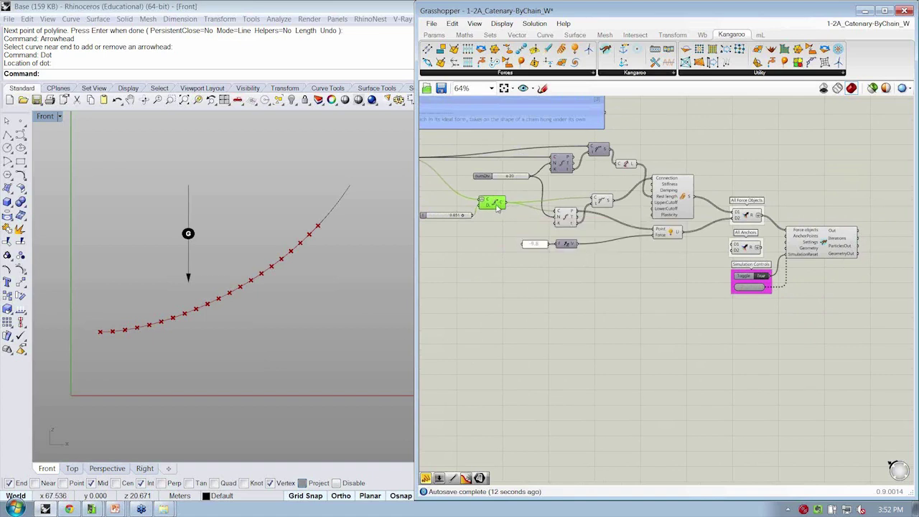
{"action": "scroll", "coordinate": [496, 207], "scroll_direction": "up", "scroll_amount": 2}
{"action": "left_click", "coordinate": [579, 292]}
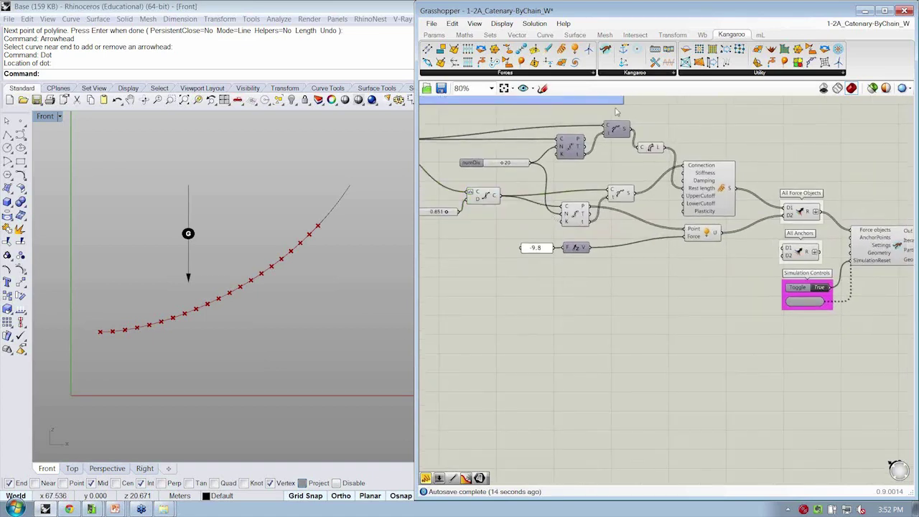
{"action": "left_click", "coordinate": [546, 36]}
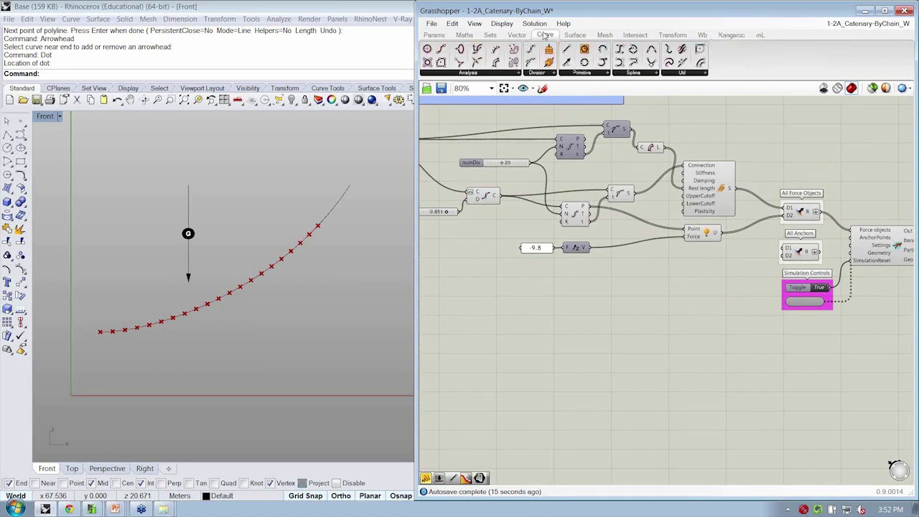
{"action": "left_click", "coordinate": [510, 75]}
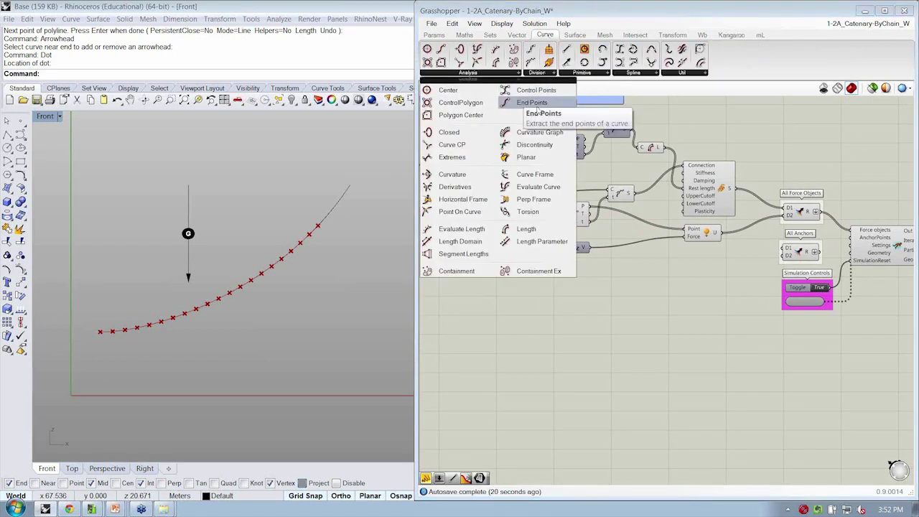
{"action": "left_click_drag", "start_coordinate": [528, 104], "coordinate": [531, 280]}
Step: Wire the trimmed curve into End Points and its S and E outputs into the All Anchors Merge inputs D1 and D2
{"action": "left_click_drag", "start_coordinate": [500, 196], "coordinate": [546, 283]}
{"action": "left_click_drag", "start_coordinate": [542, 286], "coordinate": [697, 268]}
{"action": "scroll", "coordinate": [736, 292], "scroll_direction": "up", "scroll_amount": 7}
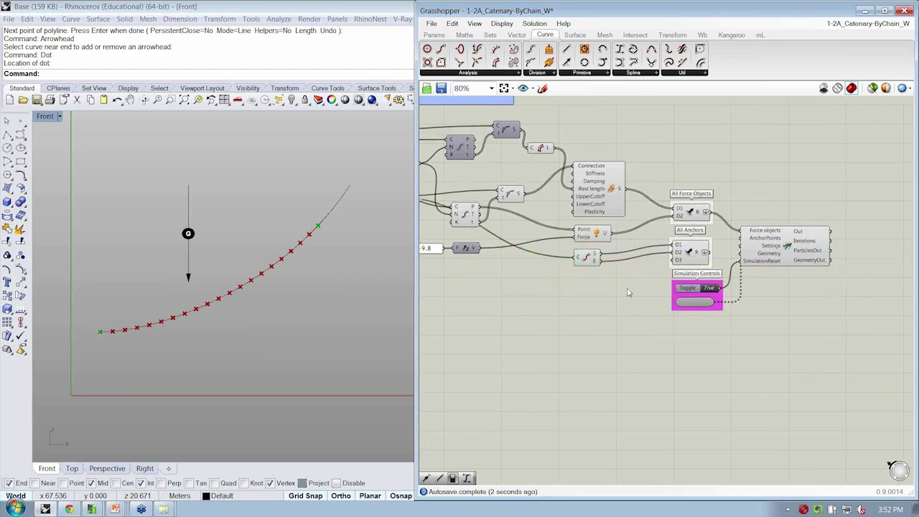
Step: Remove the unused D3 input from the All Anchors Merge and wire its result into the Kangaroo AnchorPoints input
{"action": "left_click", "coordinate": [703, 250]}
{"action": "scroll", "coordinate": [702, 250], "scroll_direction": "down", "scroll_amount": 4}
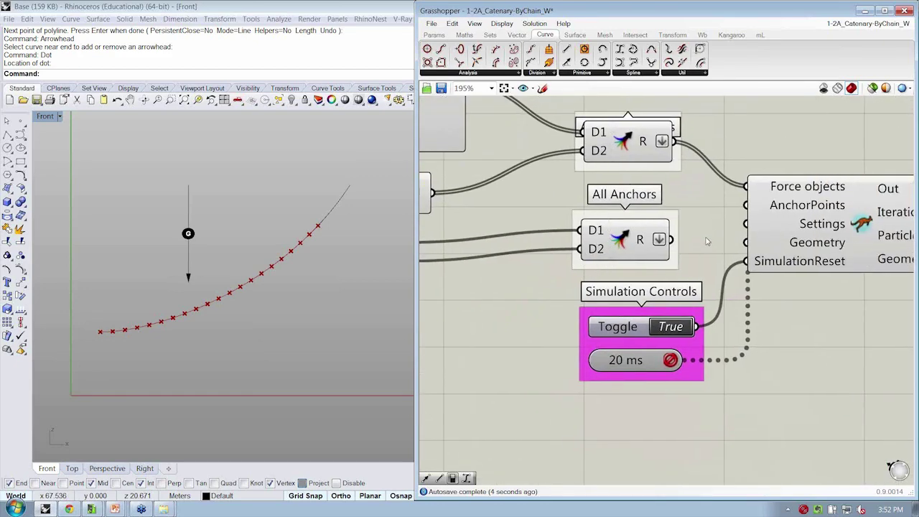
{"action": "left_click_drag", "start_coordinate": [686, 247], "coordinate": [741, 219]}
{"action": "scroll", "coordinate": [762, 288], "scroll_direction": "down", "scroll_amount": 2}
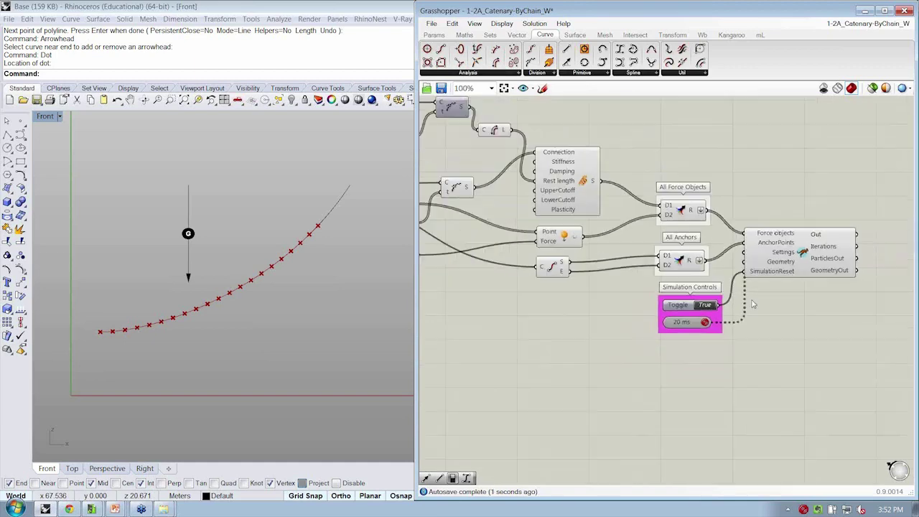
{"action": "scroll", "coordinate": [764, 290], "scroll_direction": "down", "scroll_amount": 1}
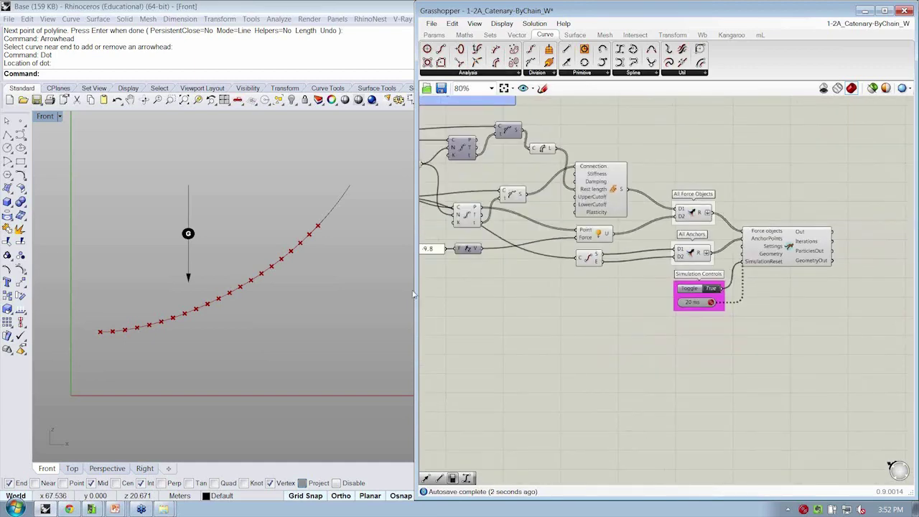
Step: Set the simulation toggle to False and unblock the timers to run the anchored chain
{"action": "left_click", "coordinate": [711, 288]}
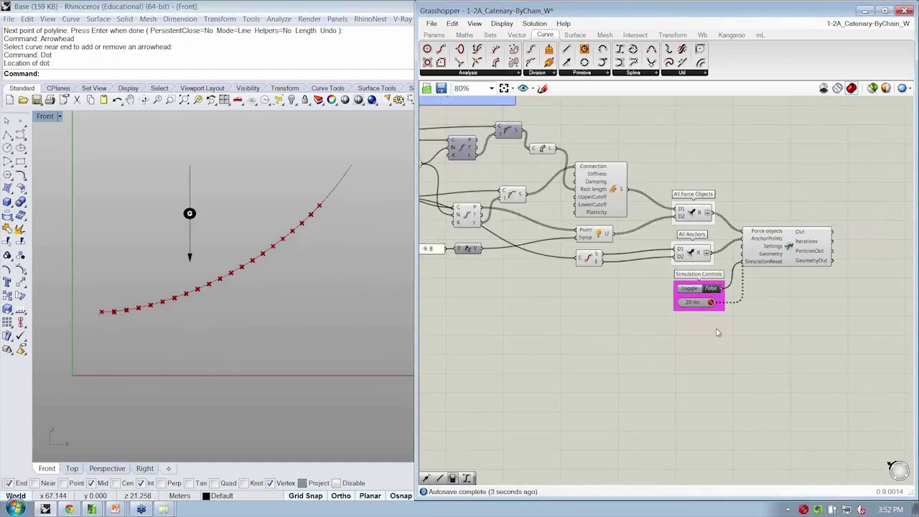
{"action": "left_click", "coordinate": [804, 510]}
{"action": "right_click_drag", "start_coordinate": [817, 371], "coordinate": [818, 350]}
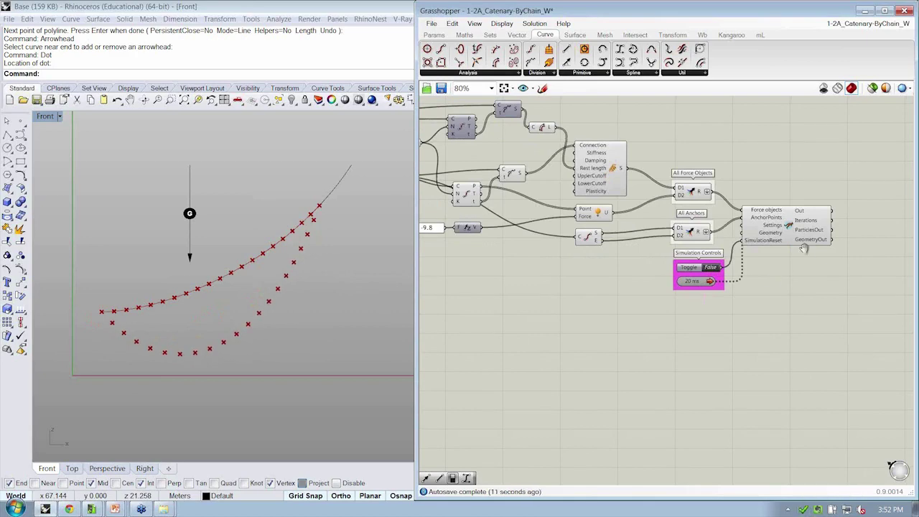
{"action": "right_click_drag", "start_coordinate": [804, 248], "coordinate": [815, 260]}
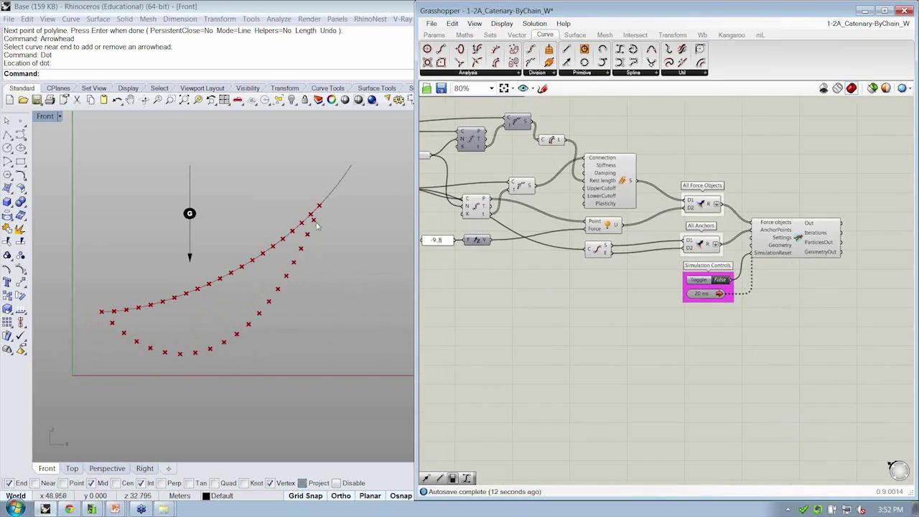
Step: Turn off the preview of the lower curve division and Shatter components so only the simulated points stand out
{"action": "right_click_drag", "start_coordinate": [562, 240], "coordinate": [659, 249]}
{"action": "scroll", "coordinate": [665, 253], "scroll_direction": "down", "scroll_amount": 1}
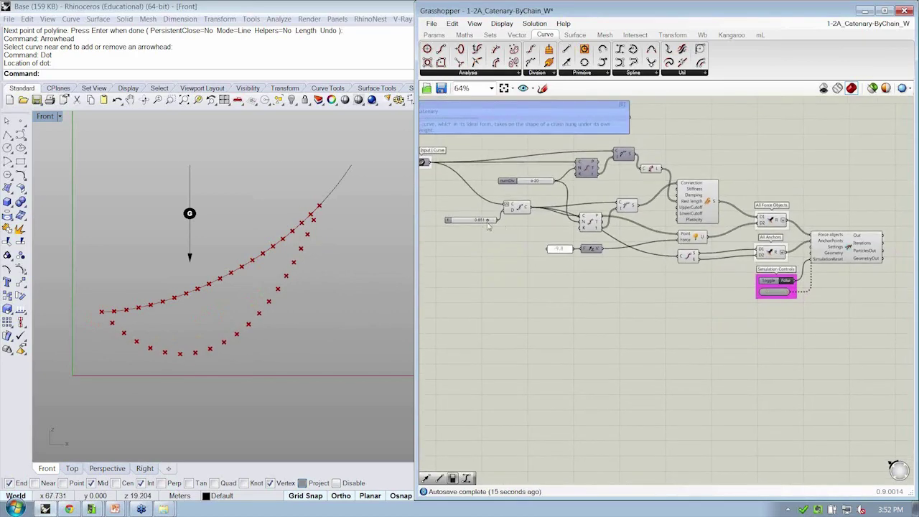
{"action": "mouse_move", "coordinate": [488, 225]}
{"action": "left_mouse_down"}
{"action": "mouse_move", "coordinate": [467, 225]}
{"action": "mouse_move", "coordinate": [497, 225]}
{"action": "mouse_move", "coordinate": [486, 228]}
{"action": "left_mouse_up"}
{"action": "left_click_drag", "start_coordinate": [636, 243], "coordinate": [585, 201]}
{"action": "right_click", "coordinate": [645, 274]}
{"action": "left_click", "coordinate": [668, 295]}
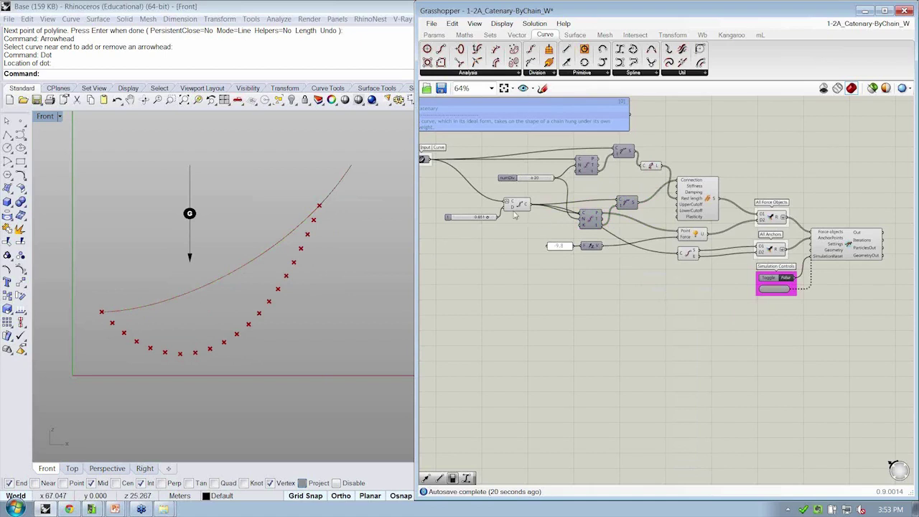
Step: Raise the slider feeding the trimmed curve's domain to 1.000 and rerun the simulation with the reset toggle
{"action": "mouse_move", "coordinate": [492, 223]}
{"action": "left_mouse_down"}
{"action": "mouse_move", "coordinate": [471, 219]}
{"action": "mouse_move", "coordinate": [490, 219]}
{"action": "left_mouse_up"}
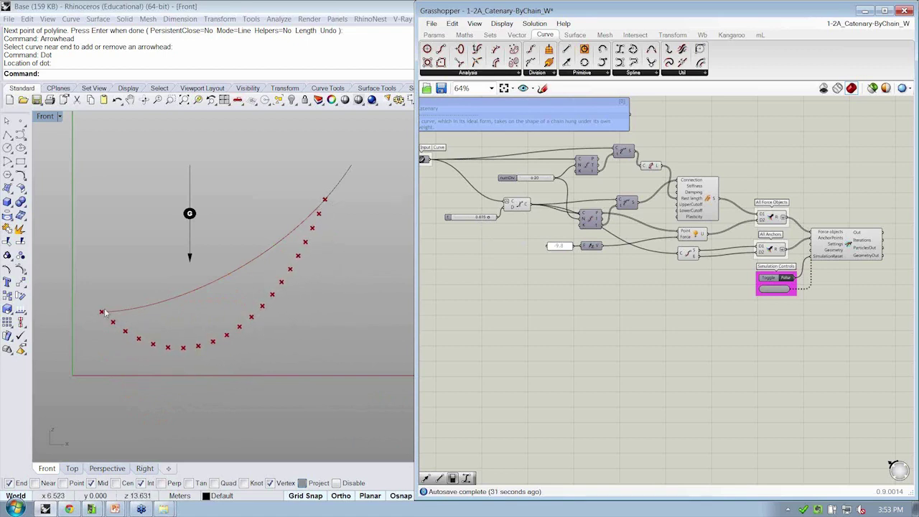
{"action": "left_click_drag", "start_coordinate": [485, 224], "coordinate": [498, 220]}
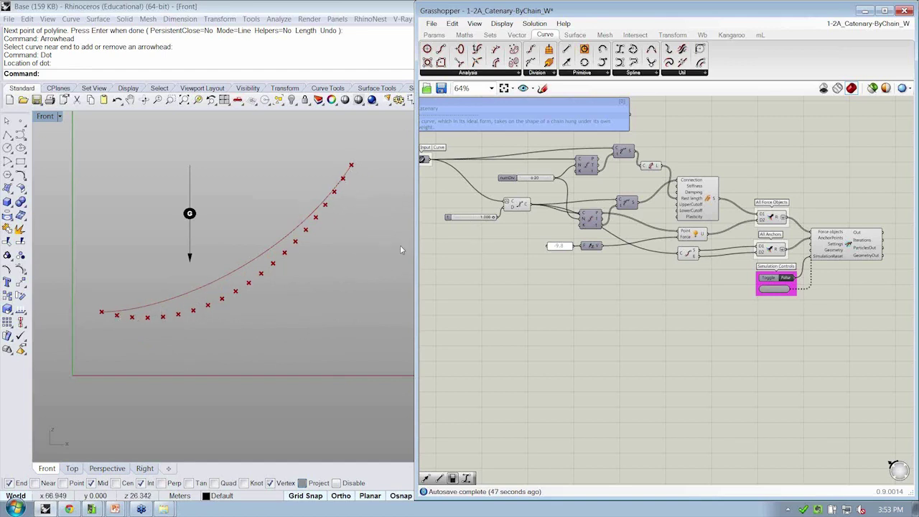
{"action": "right_click_drag", "start_coordinate": [570, 219], "coordinate": [550, 218]}
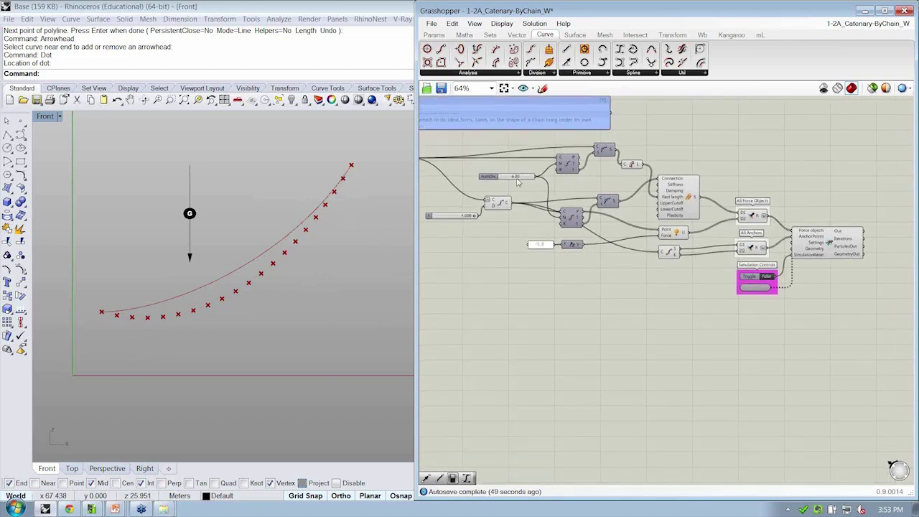
{"action": "scroll", "coordinate": [517, 182], "scroll_direction": "up", "scroll_amount": 1}
{"action": "left_click", "coordinate": [830, 303]}
{"action": "scroll", "coordinate": [704, 308], "scroll_direction": "down", "scroll_amount": 1}
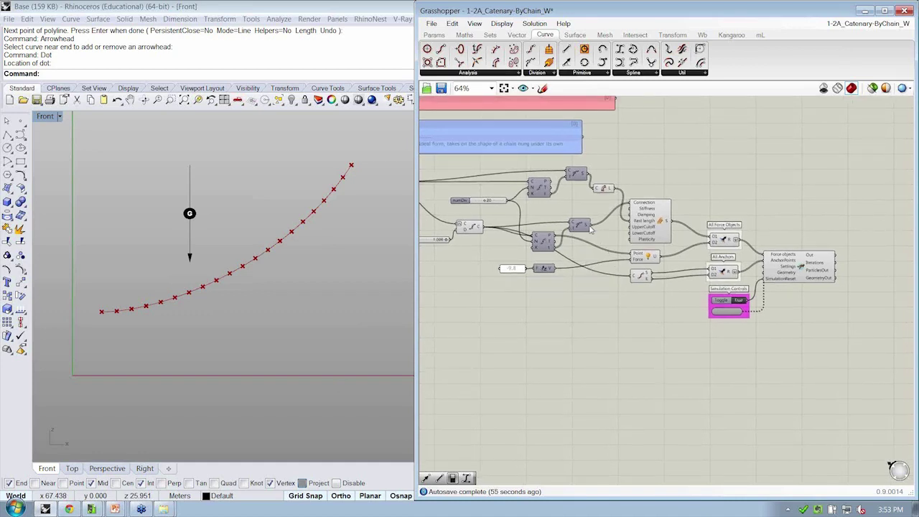
{"action": "left_click_drag", "start_coordinate": [592, 227], "coordinate": [734, 272]}
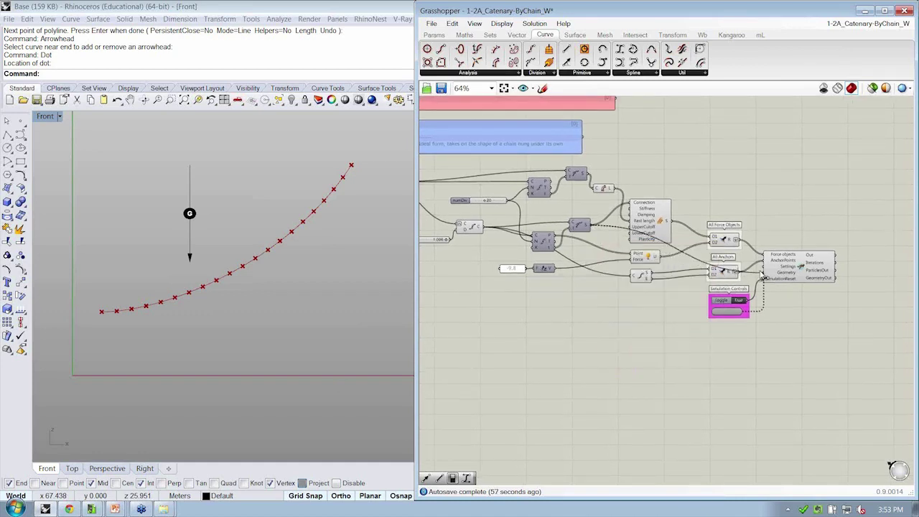
Step: Restart the simulation with the reset toggle and disconnect the lower Shatter segments from the Kangaroo Geometry input
{"action": "left_click", "coordinate": [800, 276]}
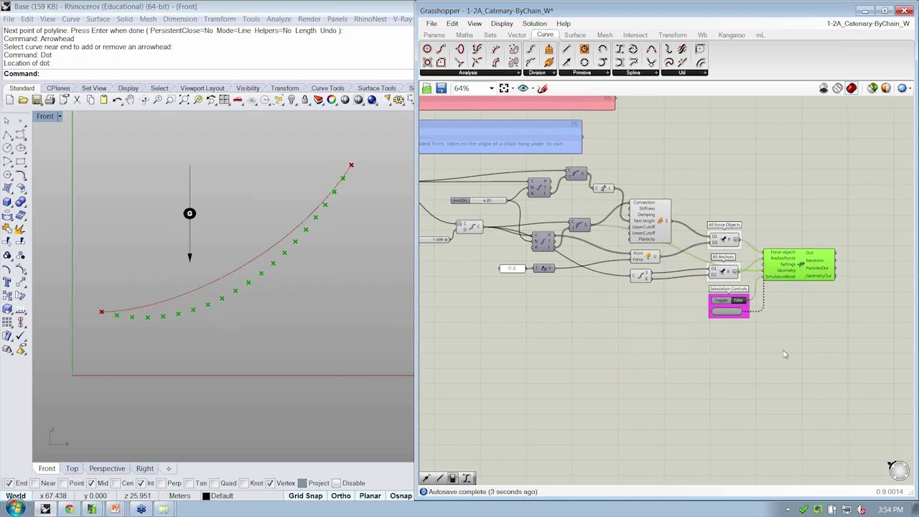
{"action": "mouse_move", "coordinate": [591, 227]}
{"action": "left_click", "coordinate": [741, 303]}
{"action": "left_click", "coordinate": [744, 300]}
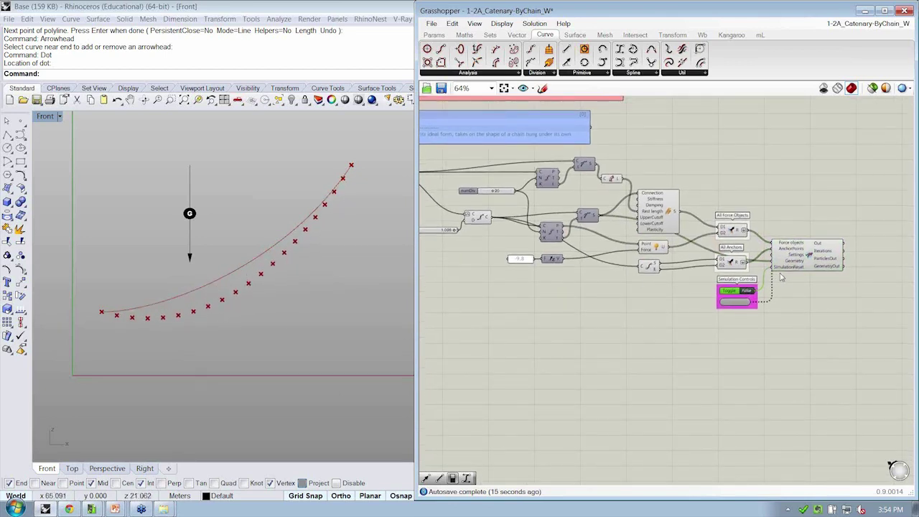
{"action": "left_click_drag", "start_coordinate": [601, 216], "coordinate": [774, 262], "text": "ctrl"}
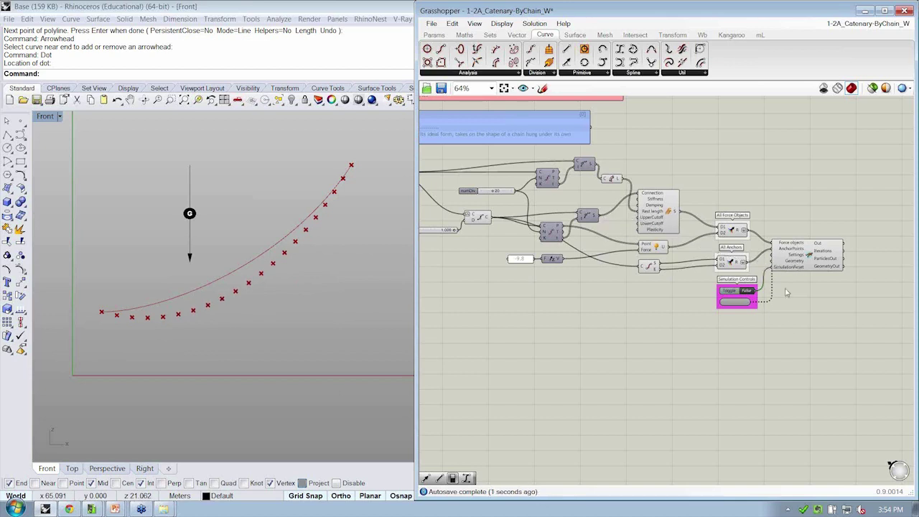
Step: Block the timers to pause the simulation and save the Grasshopper definition
{"action": "left_click_drag", "start_coordinate": [787, 317], "coordinate": [745, 285]}
{"action": "left_click_drag", "start_coordinate": [755, 303], "coordinate": [756, 313]}
{"action": "left_click", "coordinate": [780, 331]}
{"action": "scroll", "coordinate": [780, 331], "scroll_direction": "up", "scroll_amount": 2}
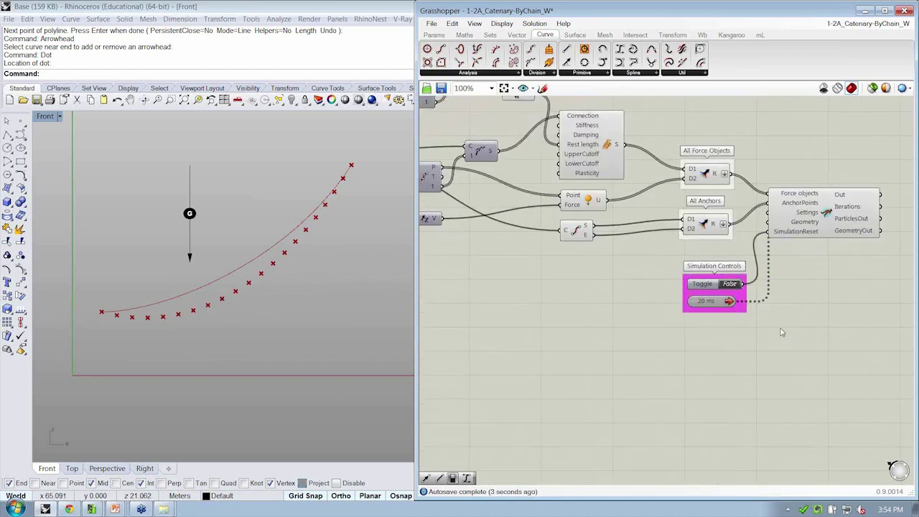
{"action": "scroll", "coordinate": [783, 332], "scroll_direction": "down", "scroll_amount": 2}
{"action": "left_click", "coordinate": [802, 507]}
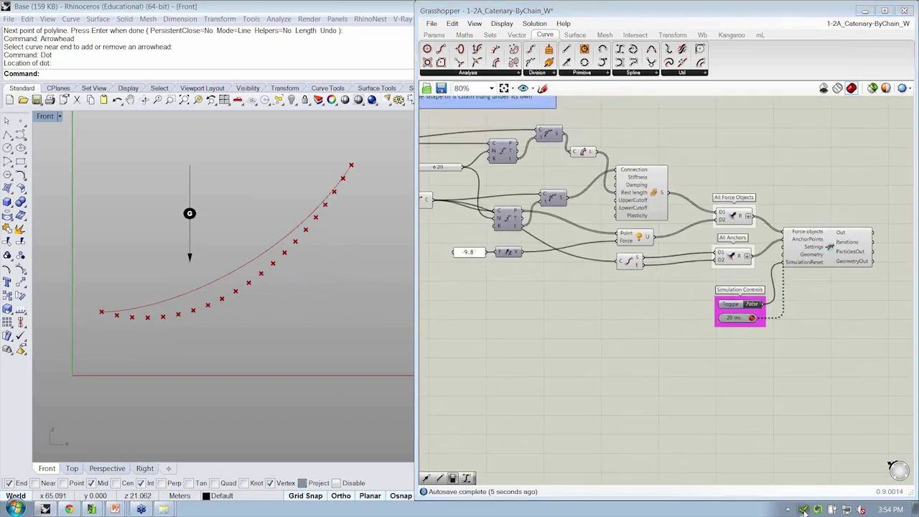
{"action": "right_click_drag", "start_coordinate": [817, 395], "coordinate": [828, 396]}
{"action": "right_click_drag", "start_coordinate": [804, 352], "coordinate": [804, 356]}
{"action": "key", "text": "ctrl+s"}
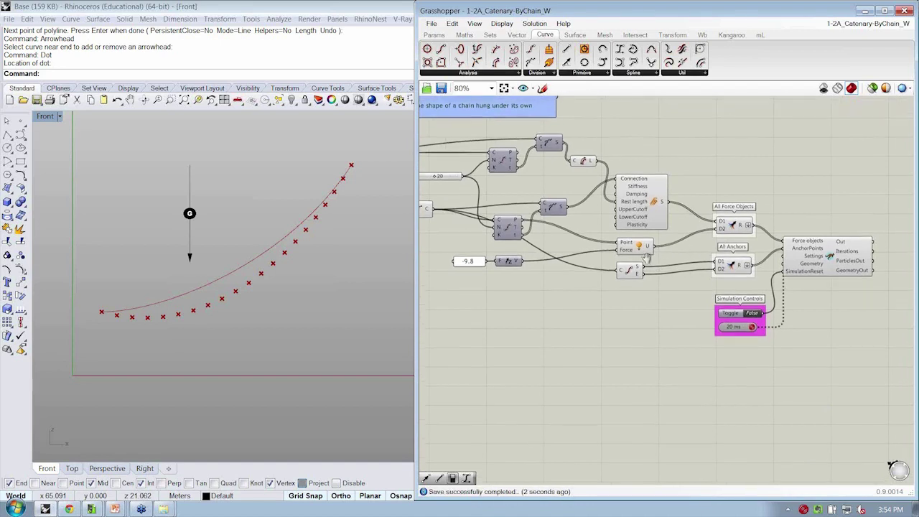
Step: Shift the Kangaroo component and the Simulation Controls group slightly down to free space below the All Anchors group
{"action": "mouse_move", "coordinate": [623, 247]}
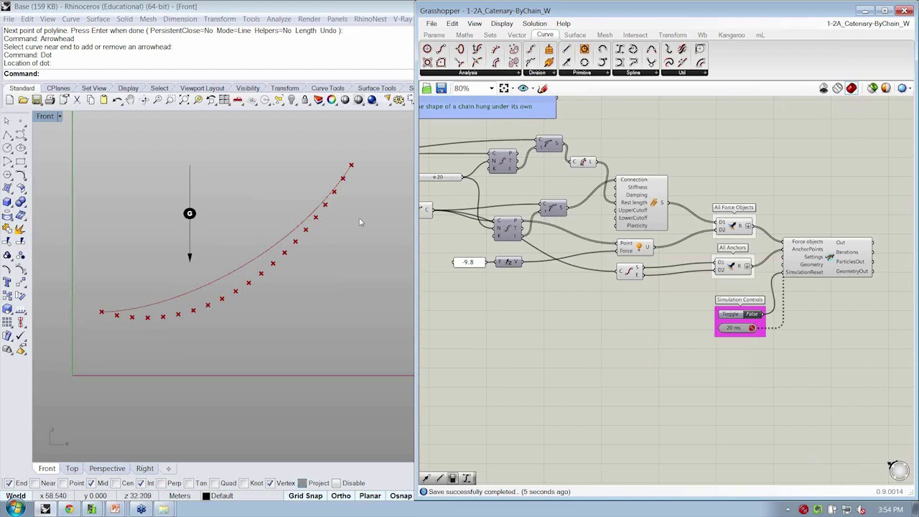
{"action": "left_click", "coordinate": [549, 210]}
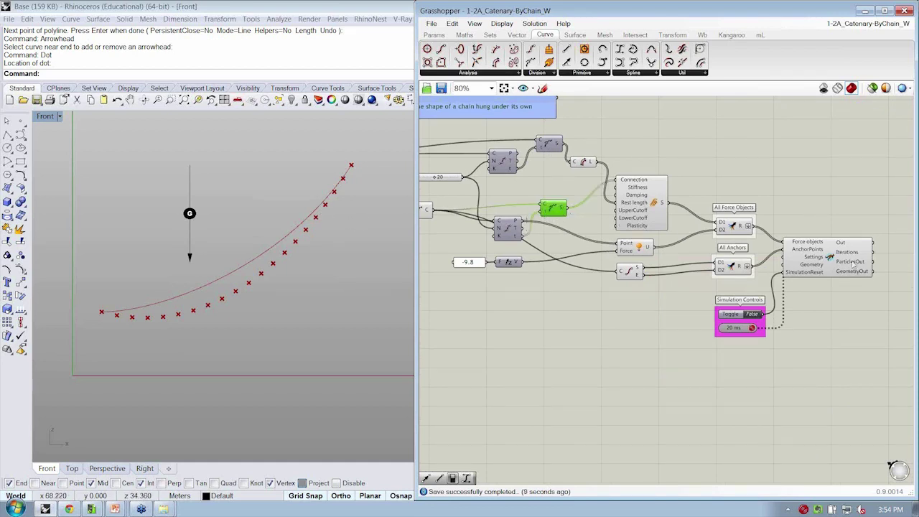
{"action": "left_click_drag", "start_coordinate": [797, 352], "coordinate": [761, 350]}
{"action": "left_click_drag", "start_coordinate": [817, 271], "coordinate": [817, 288]}
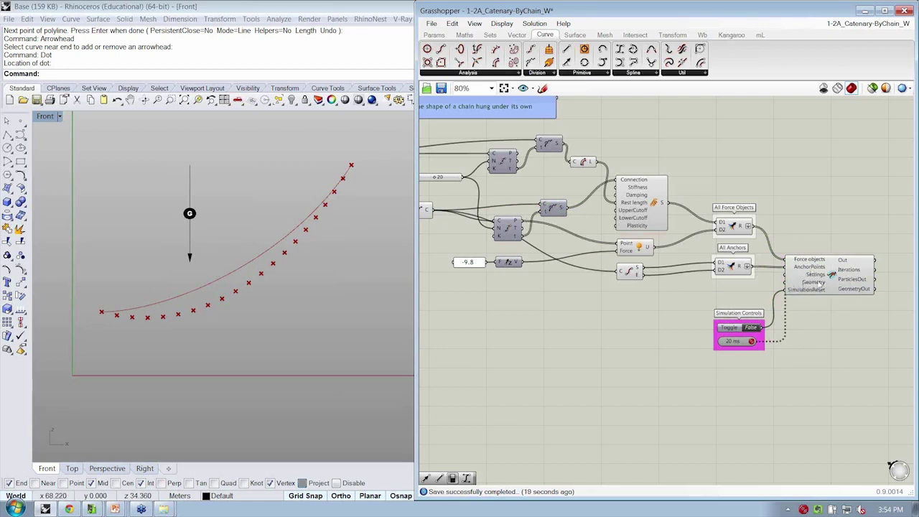
{"action": "left_click_drag", "start_coordinate": [642, 280], "coordinate": [640, 274]}
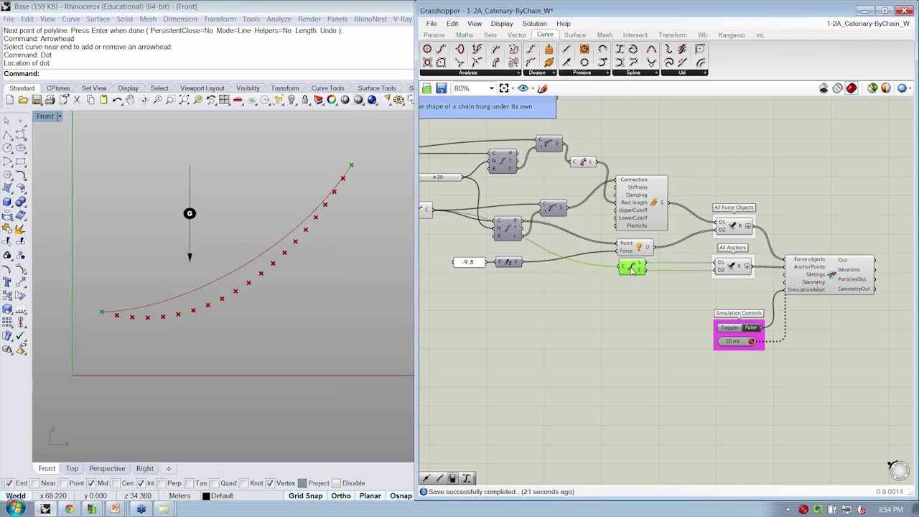
{"action": "left_click", "coordinate": [623, 314]}
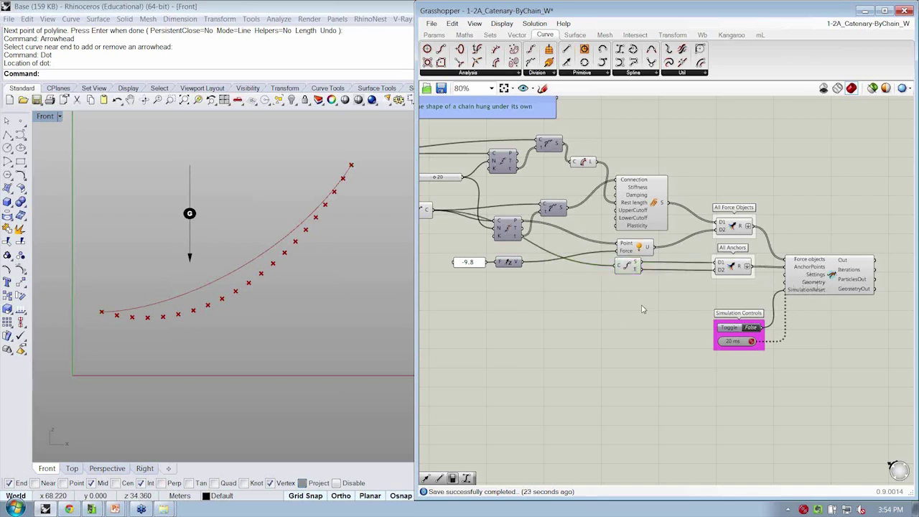
Step: Add a second End Points component below the existing one and wire the lower Shatter segments into its curve input
{"action": "left_click", "coordinate": [632, 270]}
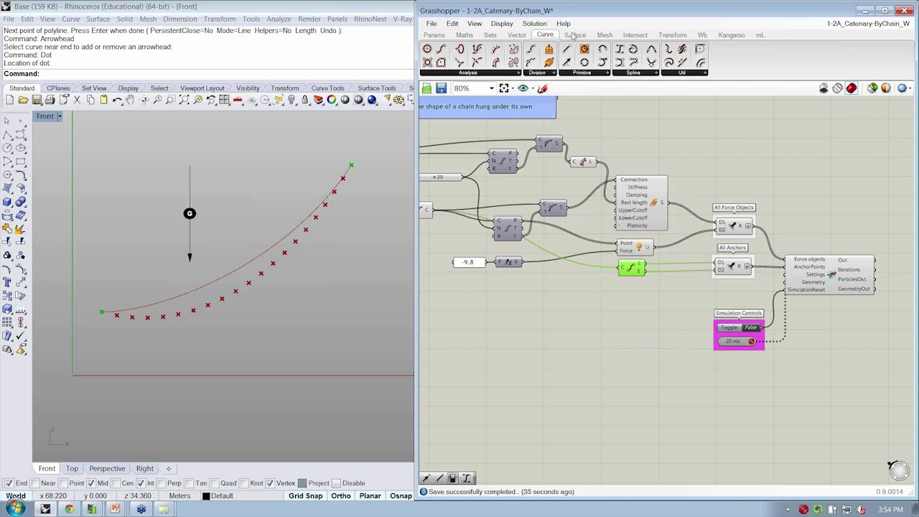
{"action": "left_click", "coordinate": [489, 73]}
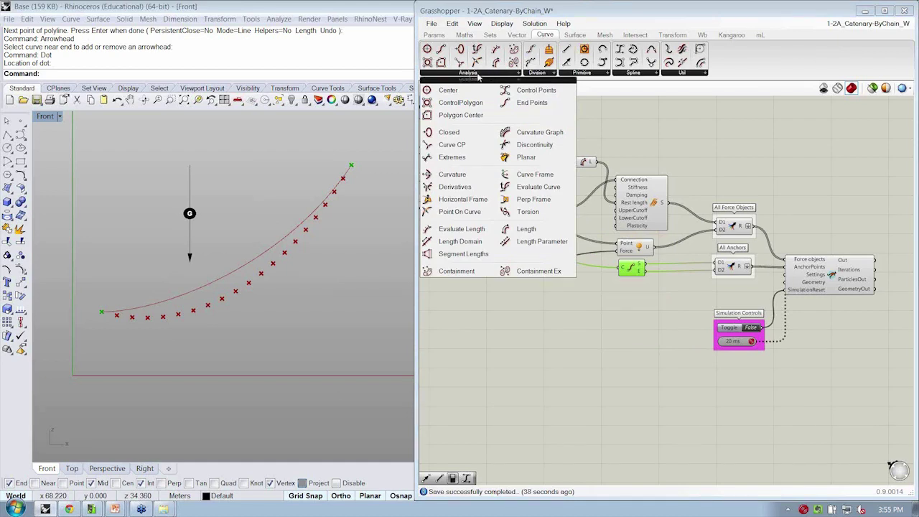
{"action": "left_click", "coordinate": [538, 103]}
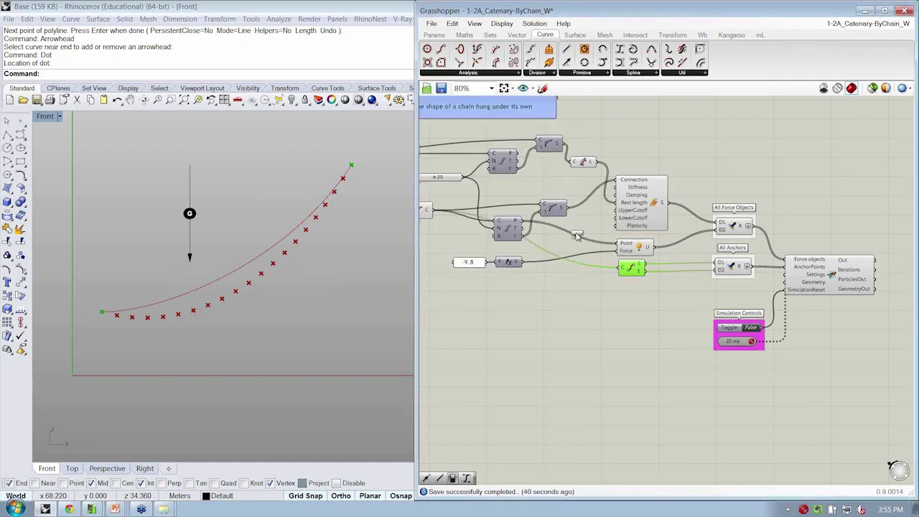
{"action": "left_click", "coordinate": [634, 297]}
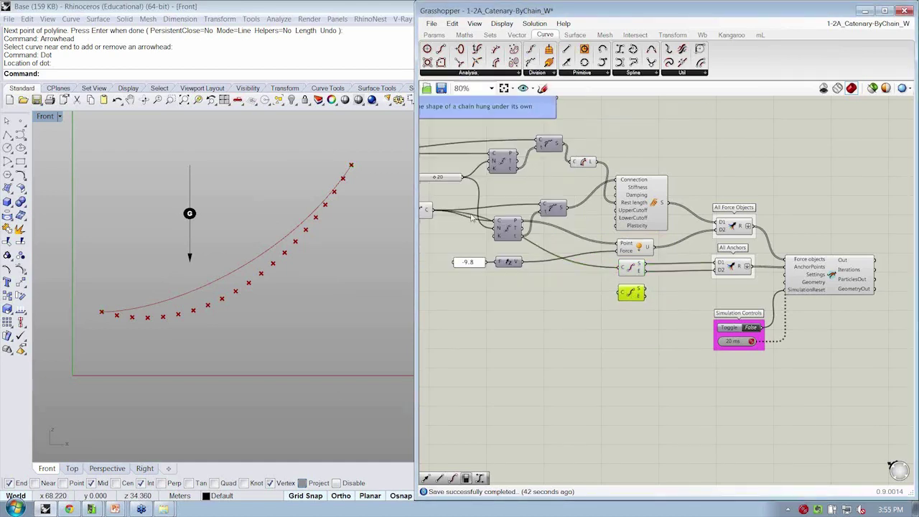
{"action": "left_click", "coordinate": [727, 296]}
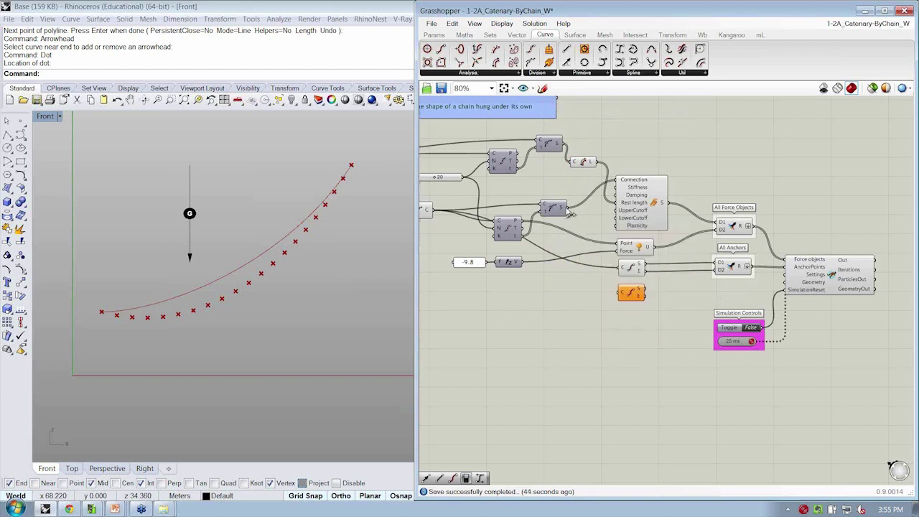
{"action": "left_click_drag", "start_coordinate": [569, 210], "coordinate": [614, 296]}
{"action": "scroll", "coordinate": [617, 293], "scroll_direction": "up", "scroll_amount": 2}
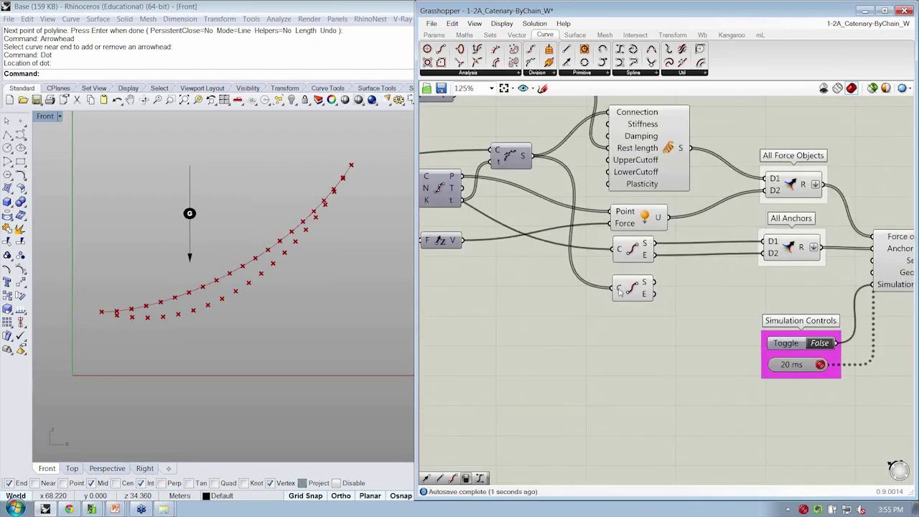
Step: Duplicate the All Anchors Merge group and place the copy beside the new End Points component
{"action": "left_click", "coordinate": [789, 230]}
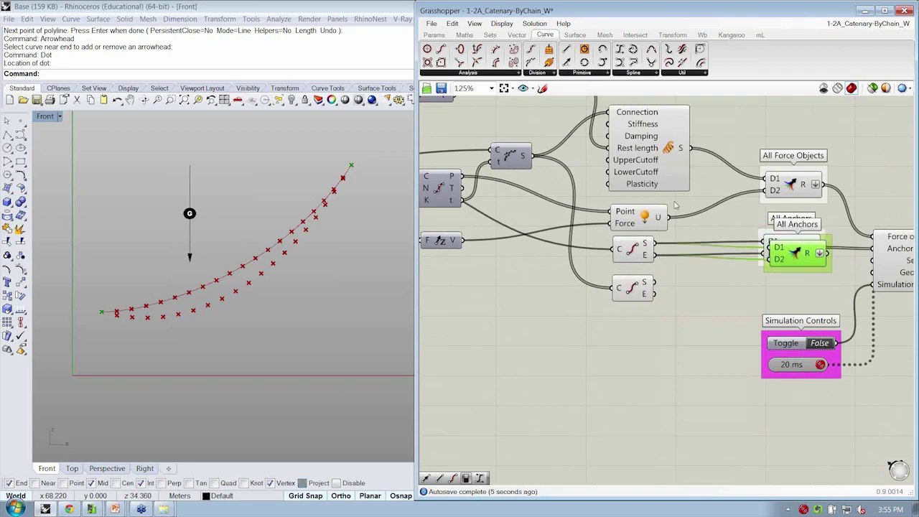
{"action": "left_click_drag", "start_coordinate": [790, 250], "coordinate": [718, 299], "text": "alt"}
{"action": "left_click", "coordinate": [706, 338]}
{"action": "scroll", "coordinate": [703, 310], "scroll_direction": "up", "scroll_amount": 2}
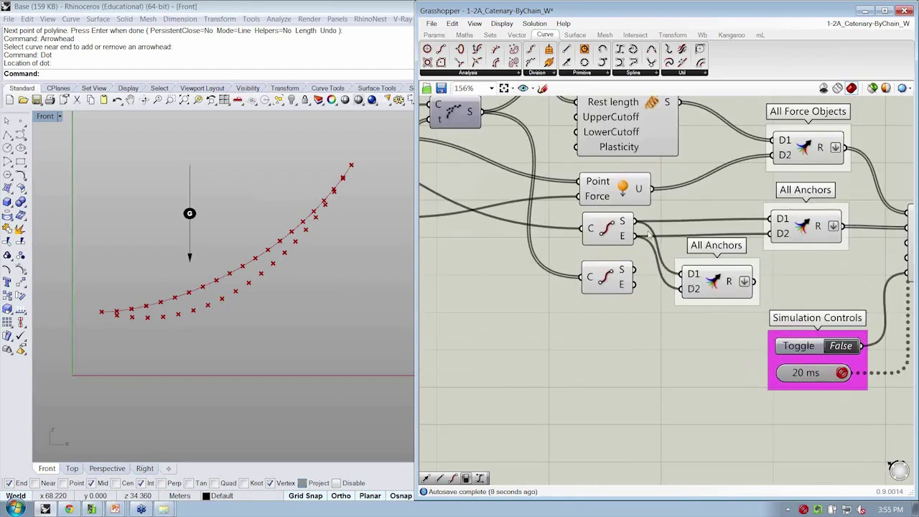
Step: Rewire the copied Merge so D1 and D2 take the new End Points start and end outputs, and move both components slightly down
{"action": "left_click_drag", "start_coordinate": [638, 221], "coordinate": [681, 291], "text": "ctrl"}
{"action": "scroll", "coordinate": [693, 297], "scroll_direction": "up", "scroll_amount": 3}
{"action": "left_click", "coordinate": [714, 296]}
{"action": "scroll", "coordinate": [714, 298], "scroll_direction": "down", "scroll_amount": 2}
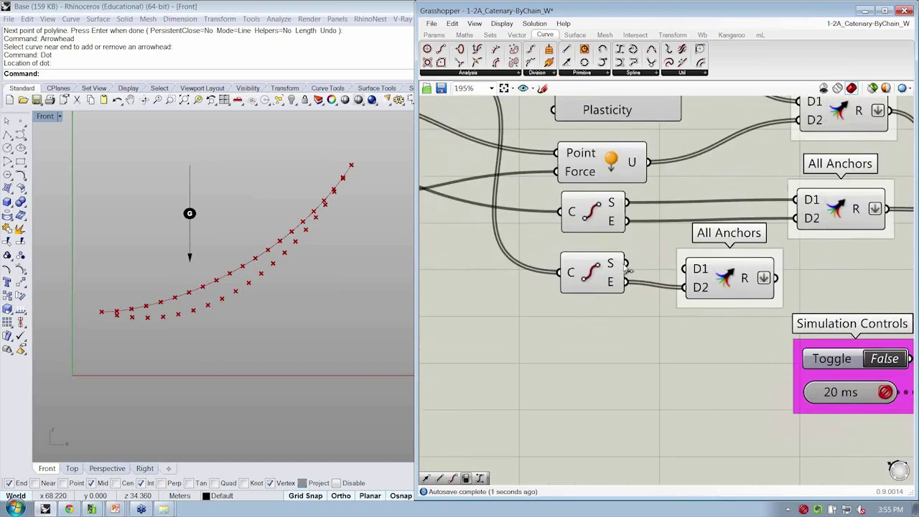
{"action": "left_click_drag", "start_coordinate": [627, 264], "coordinate": [688, 269]}
{"action": "left_click_drag", "start_coordinate": [608, 282], "coordinate": [609, 286]}
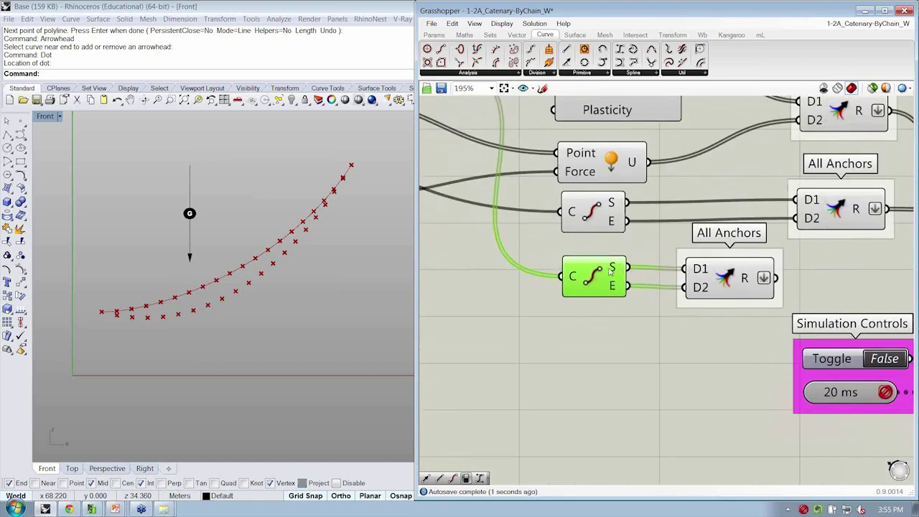
{"action": "left_click_drag", "start_coordinate": [735, 284], "coordinate": [724, 281]}
{"action": "left_click_drag", "start_coordinate": [729, 319], "coordinate": [605, 303]}
{"action": "left_click", "coordinate": [687, 267]}
Step: Rename the copied Merge group as All Geometry
{"action": "right_click", "coordinate": [696, 270]}
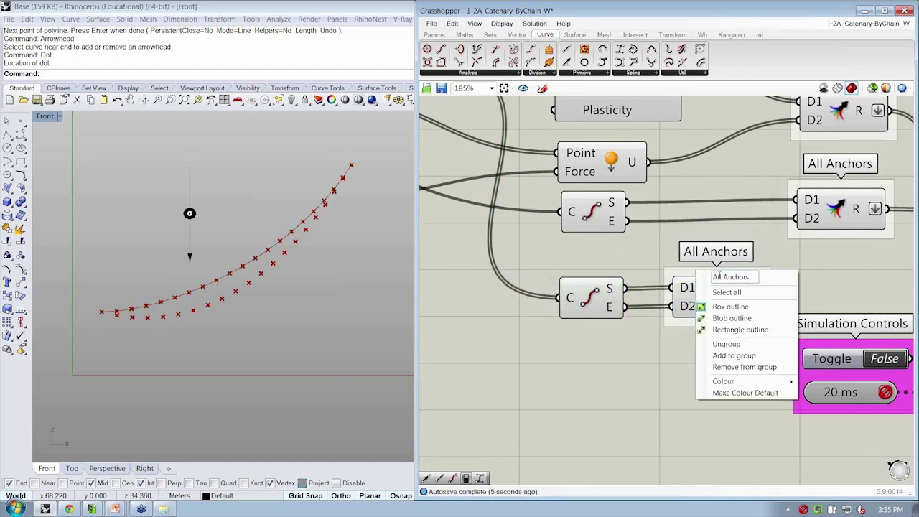
{"action": "left_click_drag", "start_coordinate": [724, 276], "coordinate": [858, 280]}
{"action": "type", "text": "Geometry"}
{"action": "key", "text": "Return"}
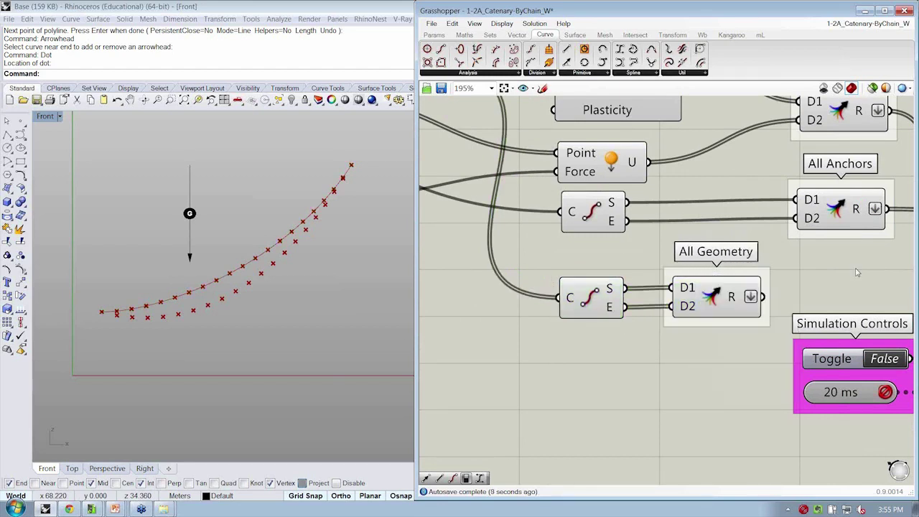
Step: Remove the flatten from the All Geometry Merge result and graft the curve input of its End Points component
{"action": "right_click", "coordinate": [755, 299]}
{"action": "left_click", "coordinate": [774, 366]}
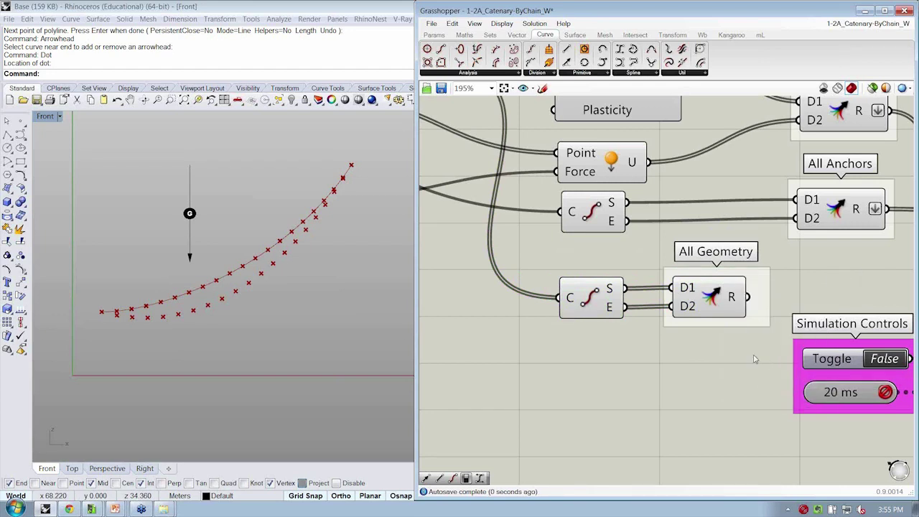
{"action": "left_click", "coordinate": [586, 302]}
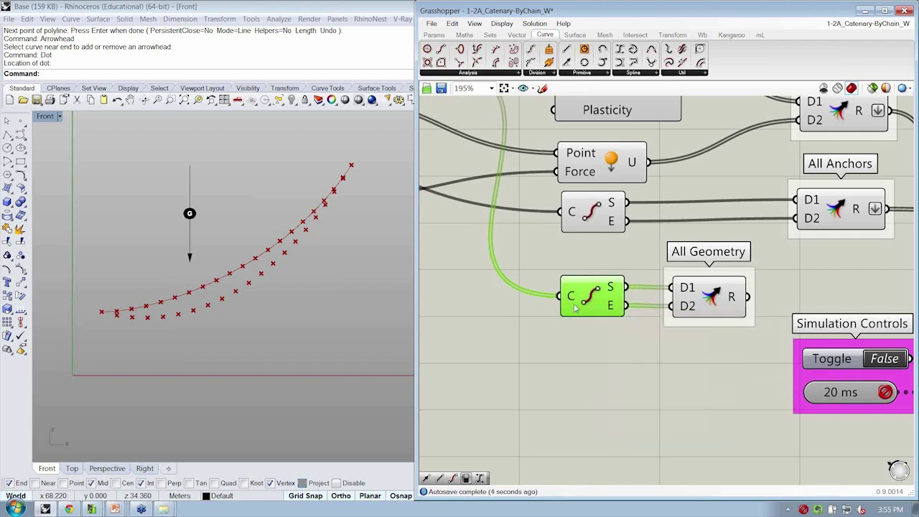
{"action": "right_click", "coordinate": [574, 299]}
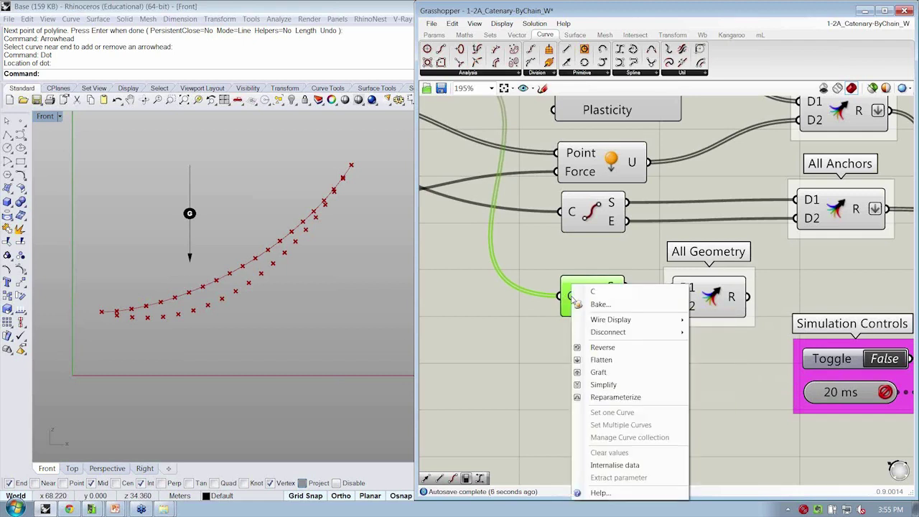
{"action": "left_click", "coordinate": [598, 371]}
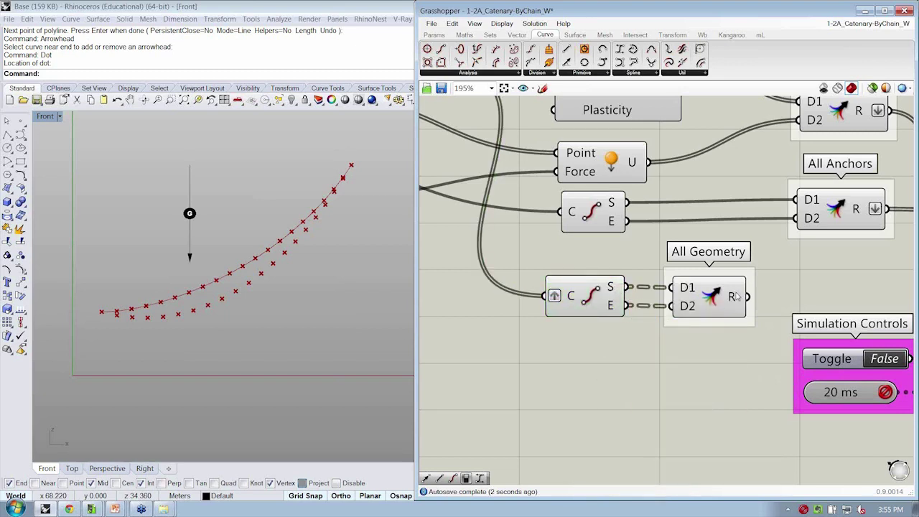
{"action": "mouse_move", "coordinate": [737, 297]}
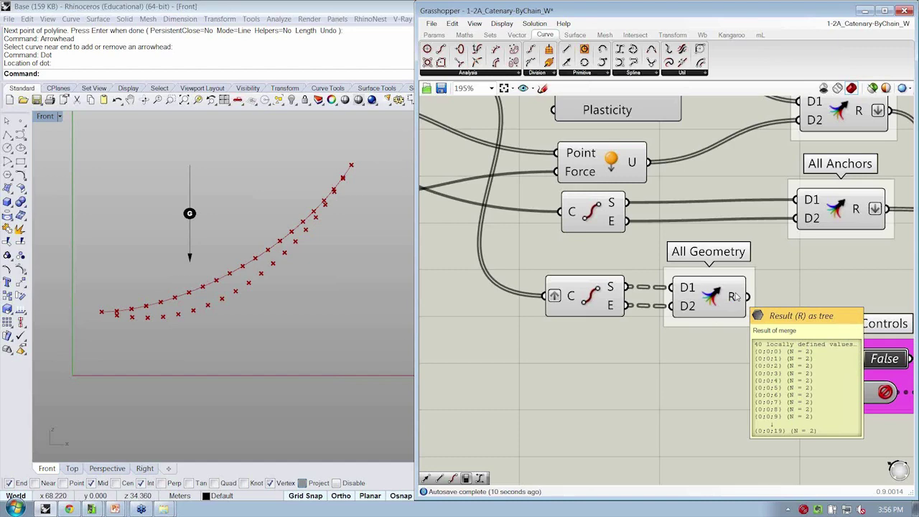
Step: Wire the All Geometry Merge result into the Kangaroo Geometry input and set the simulation toggle to True
{"action": "scroll", "coordinate": [749, 336], "scroll_direction": "down", "scroll_amount": 1}
{"action": "right_click_drag", "start_coordinate": [748, 336], "coordinate": [624, 338]}
{"action": "left_click_drag", "start_coordinate": [624, 311], "coordinate": [805, 278]}
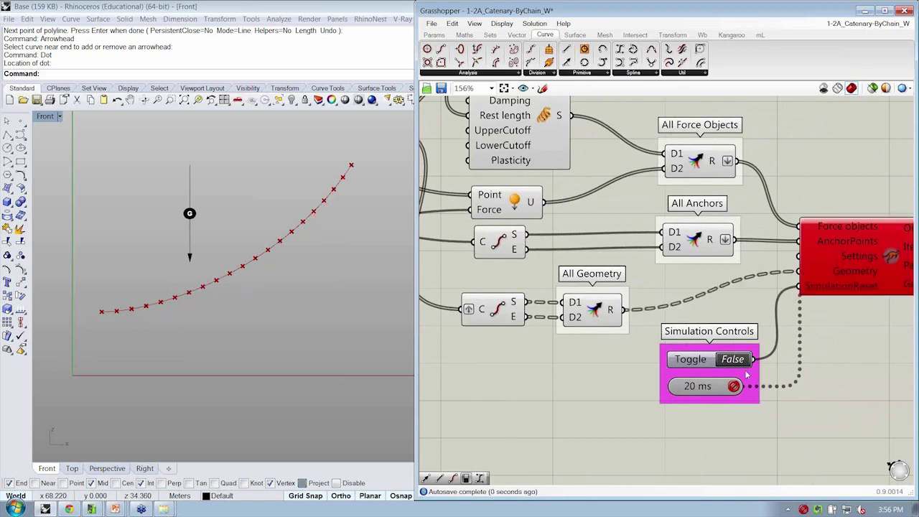
{"action": "left_click", "coordinate": [733, 359]}
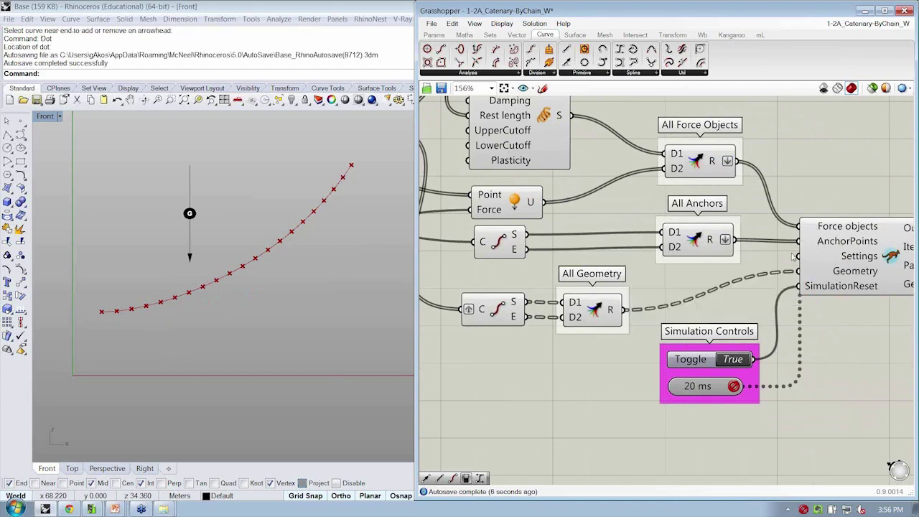
Step: Add a PolyLine component beside the Kangaroo component and wire GeometryOut into its vertices input
{"action": "scroll", "coordinate": [768, 264], "scroll_direction": "down", "scroll_amount": 2}
{"action": "right_click_drag", "start_coordinate": [768, 264], "coordinate": [739, 259]}
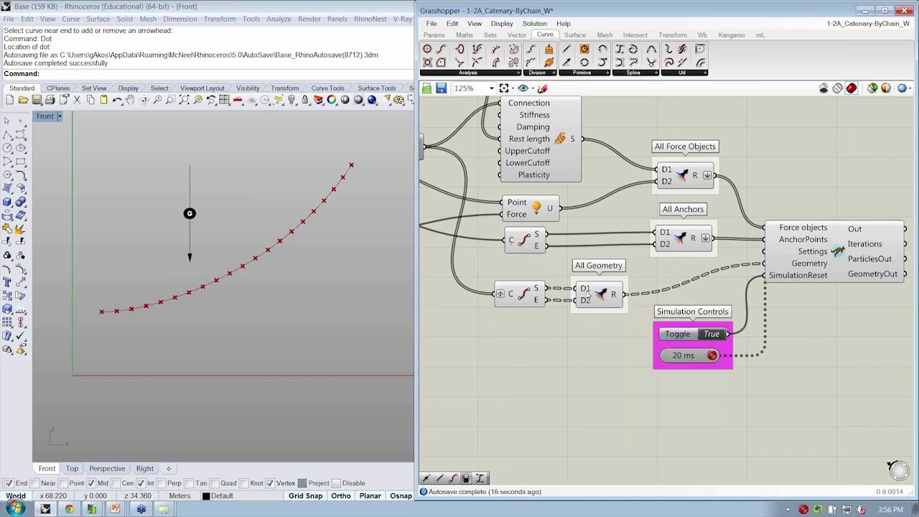
{"action": "right_click_drag", "start_coordinate": [679, 289], "coordinate": [628, 289]}
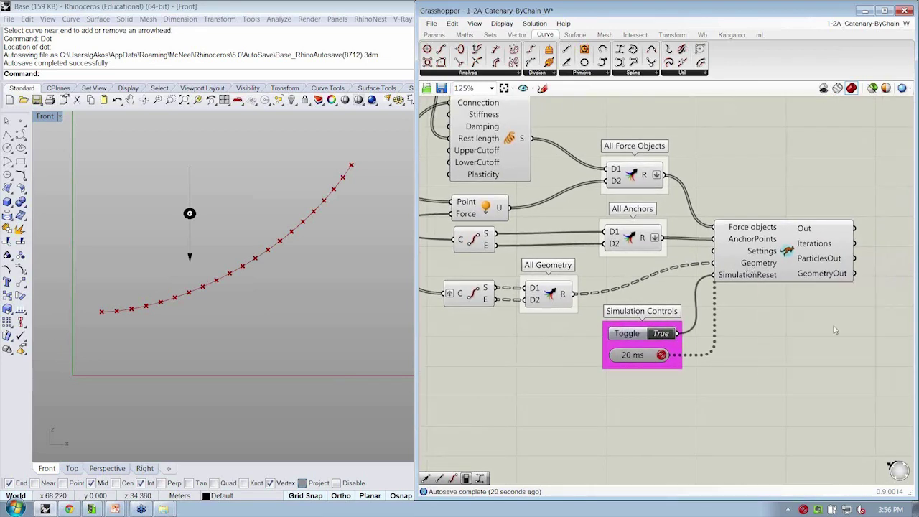
{"action": "scroll", "coordinate": [812, 320], "scroll_direction": "down", "scroll_amount": 2}
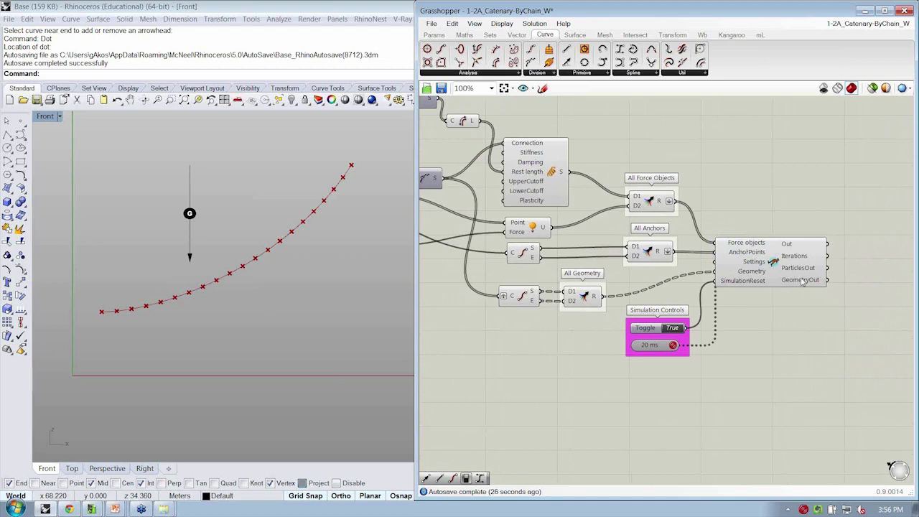
{"action": "mouse_move", "coordinate": [802, 283]}
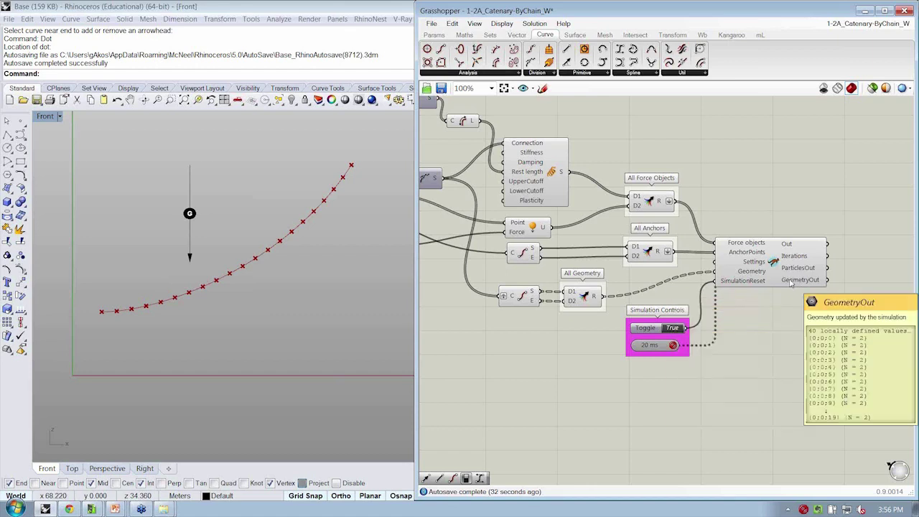
{"action": "left_click", "coordinate": [645, 75]}
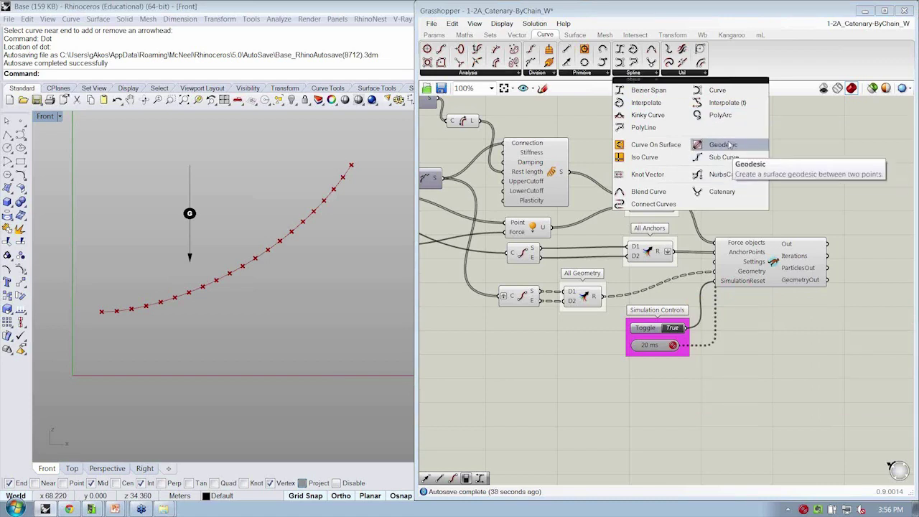
{"action": "left_click_drag", "start_coordinate": [721, 115], "coordinate": [867, 308]}
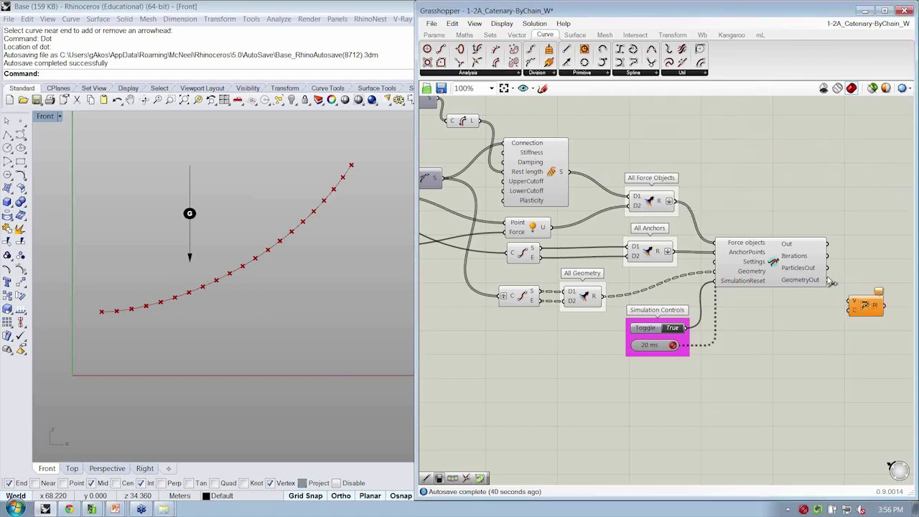
{"action": "left_click_drag", "start_coordinate": [830, 281], "coordinate": [851, 301]}
Step: Turn off the preview of all components upstream of the Kangaroo component
{"action": "scroll", "coordinate": [675, 329], "scroll_direction": "down", "scroll_amount": 1}
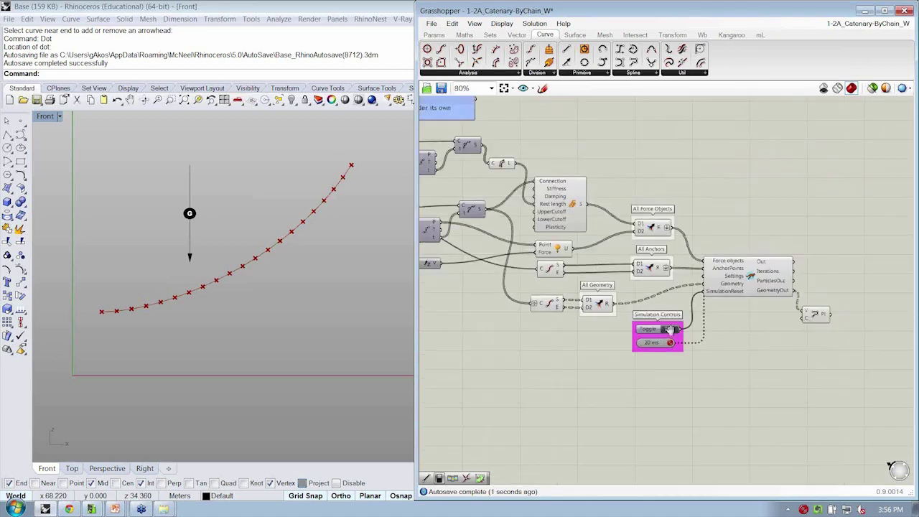
{"action": "scroll", "coordinate": [675, 329], "scroll_direction": "down", "scroll_amount": 1}
{"action": "left_click_drag", "start_coordinate": [754, 363], "coordinate": [487, 168]}
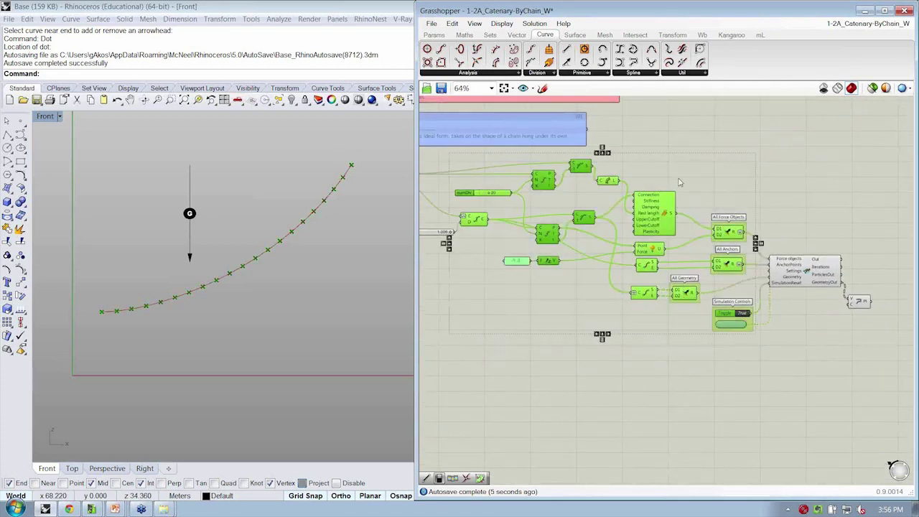
{"action": "right_click", "coordinate": [693, 162]}
{"action": "left_click", "coordinate": [704, 181]}
{"action": "left_click", "coordinate": [702, 168]}
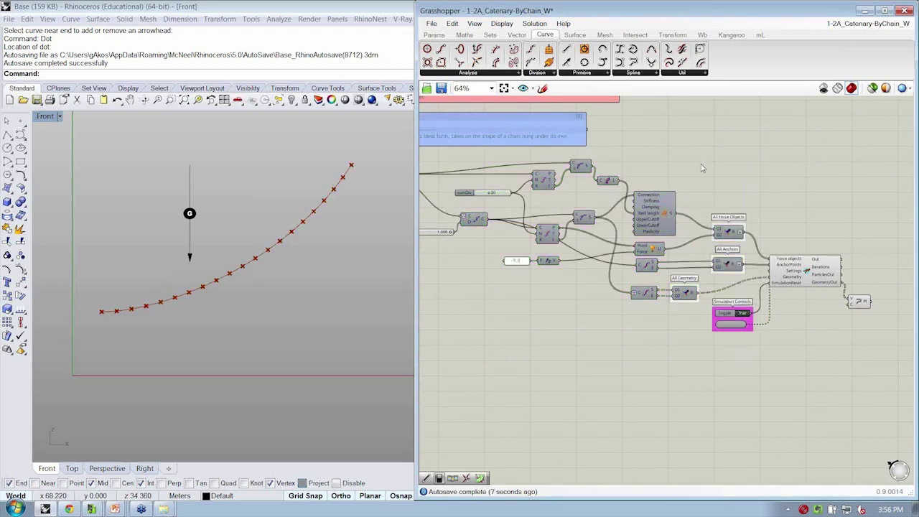
Step: Save the definition and start the simulation with the simulation toggle set to False
{"action": "scroll", "coordinate": [858, 327], "scroll_direction": "up", "scroll_amount": 2}
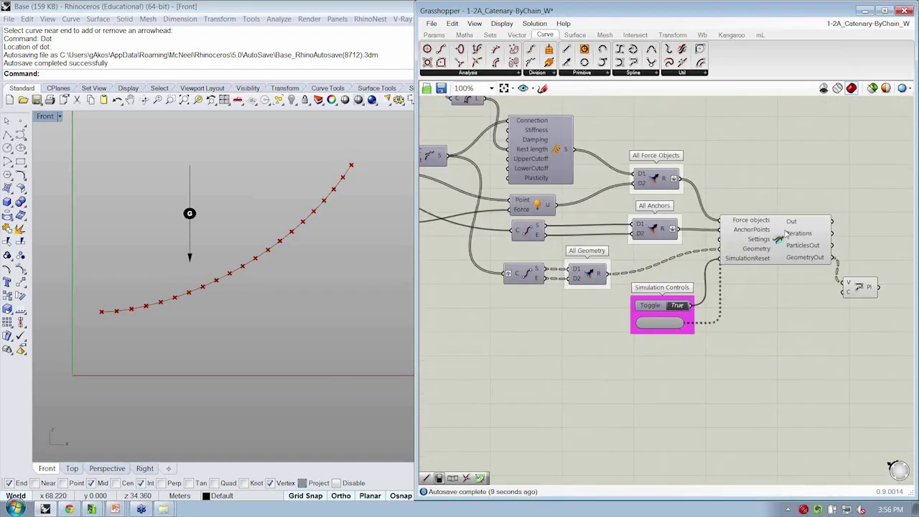
{"action": "left_click", "coordinate": [786, 257]}
{"action": "left_click", "coordinate": [870, 297]}
{"action": "left_click", "coordinate": [820, 312]}
{"action": "right_click_drag", "start_coordinate": [694, 361], "coordinate": [673, 351]}
{"action": "key", "text": "ctrl+s"}
{"action": "left_click", "coordinate": [655, 297]}
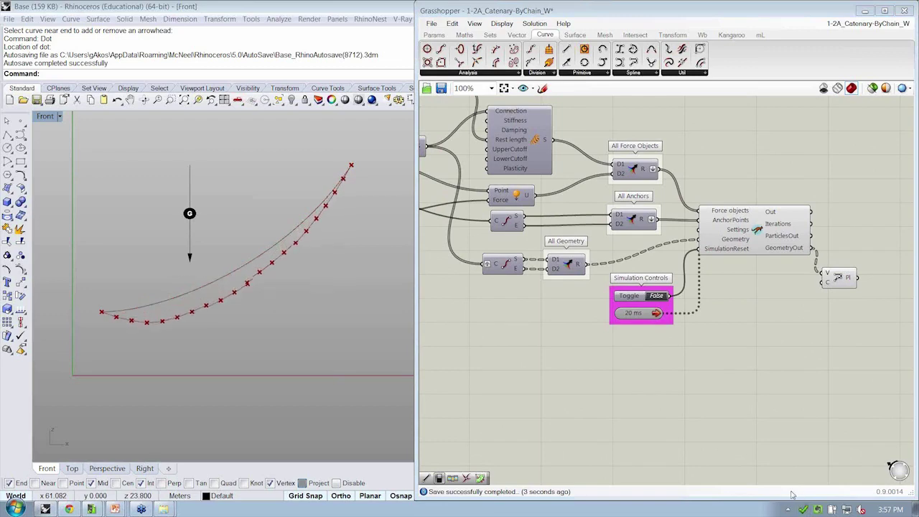
Step: With the simulation running, set the slider feeding the D input of the sub-curve component to 0.651
{"action": "scroll", "coordinate": [648, 400], "scroll_direction": "down", "scroll_amount": 1}
{"action": "right_click_drag", "start_coordinate": [648, 401], "coordinate": [687, 353]}
{"action": "left_click", "coordinate": [861, 286]}
{"action": "left_click_drag", "start_coordinate": [859, 287], "coordinate": [859, 289]}
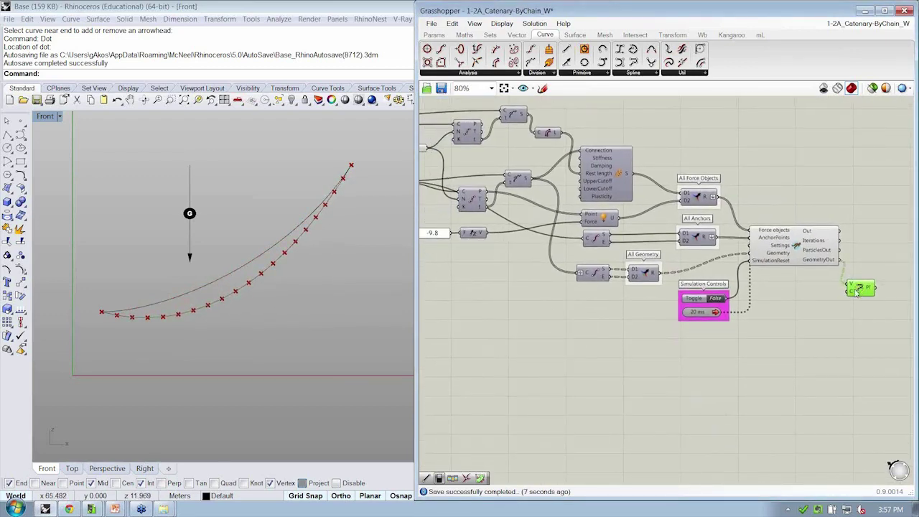
{"action": "right_click", "coordinate": [464, 231]}
{"action": "right_click_drag", "start_coordinate": [451, 207], "coordinate": [516, 219]}
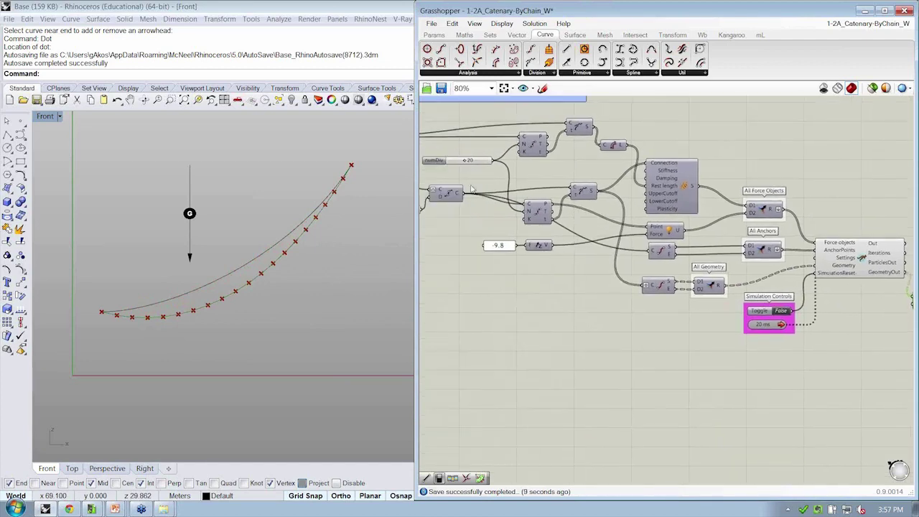
{"action": "scroll", "coordinate": [464, 167], "scroll_direction": "up", "scroll_amount": 1}
{"action": "scroll", "coordinate": [475, 191], "scroll_direction": "down", "scroll_amount": 1}
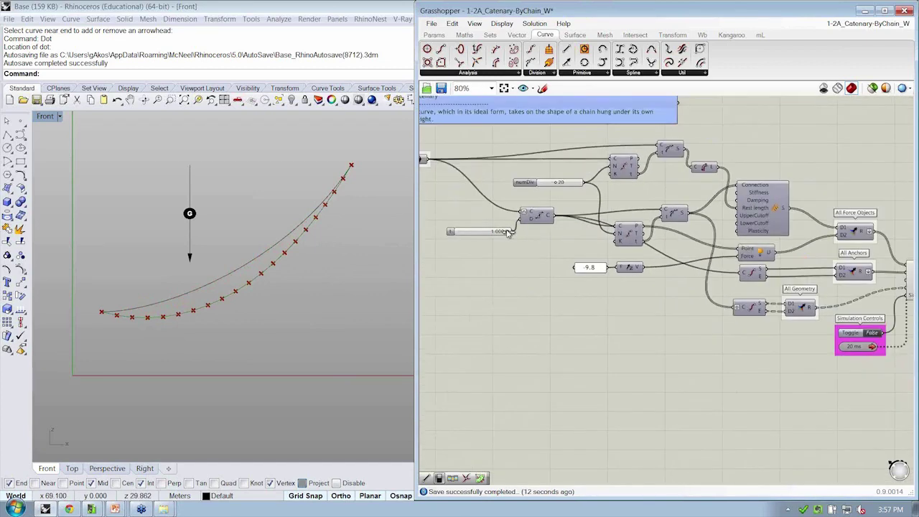
{"action": "left_click_drag", "start_coordinate": [509, 232], "coordinate": [486, 239]}
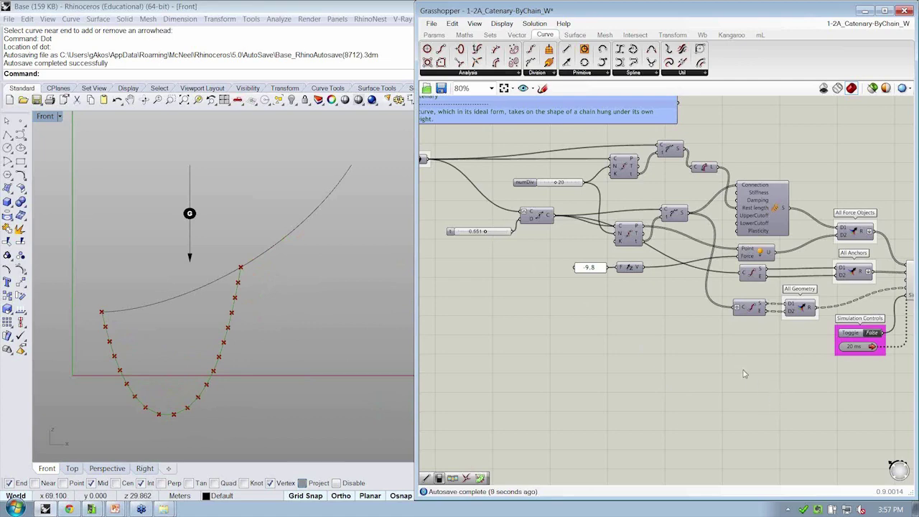
Step: Save the updated catenary definition
{"action": "scroll", "coordinate": [761, 391], "scroll_direction": "down", "scroll_amount": 2}
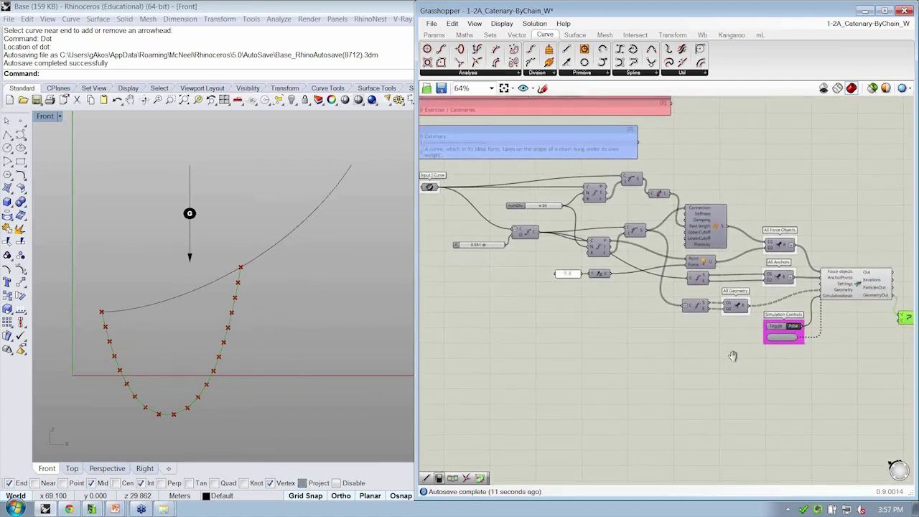
{"action": "key", "text": "ctrl+s"}
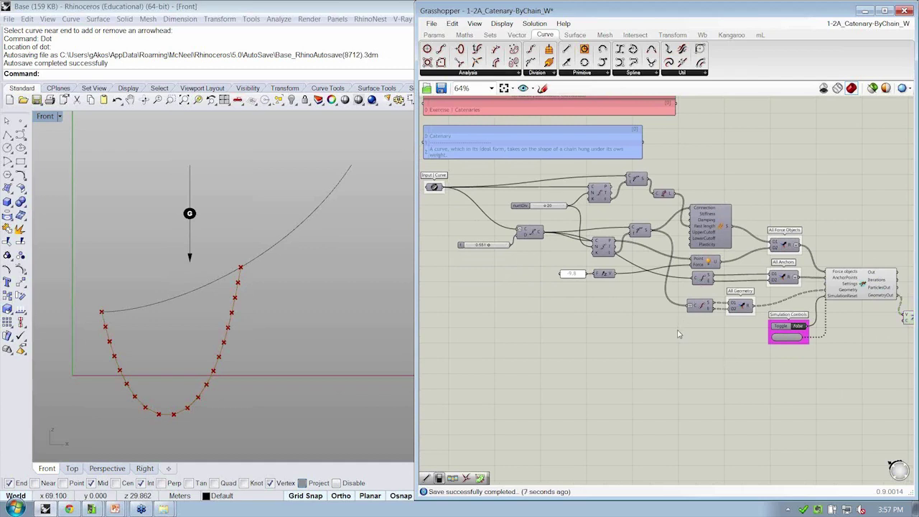
{"action": "right_click_drag", "start_coordinate": [678, 331], "coordinate": [679, 333]}
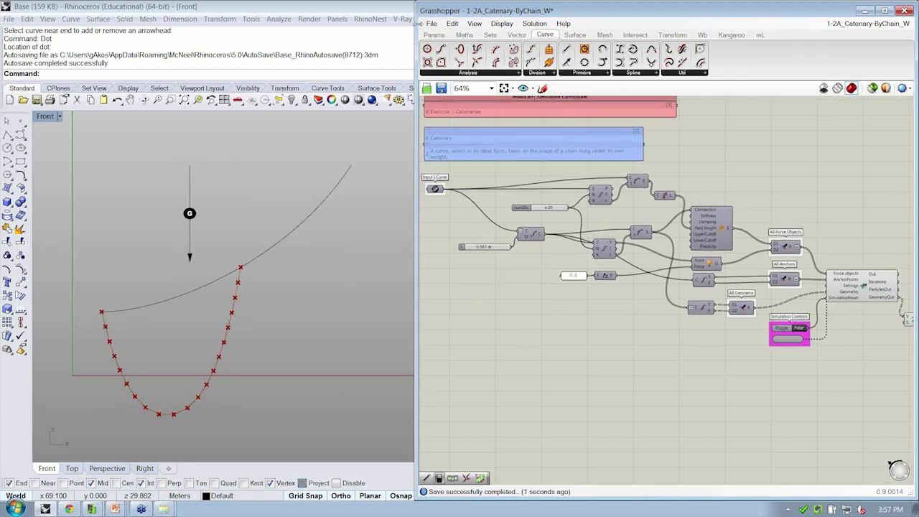
{"action": "right_click_drag", "start_coordinate": [352, 150], "coordinate": [346, 151]}
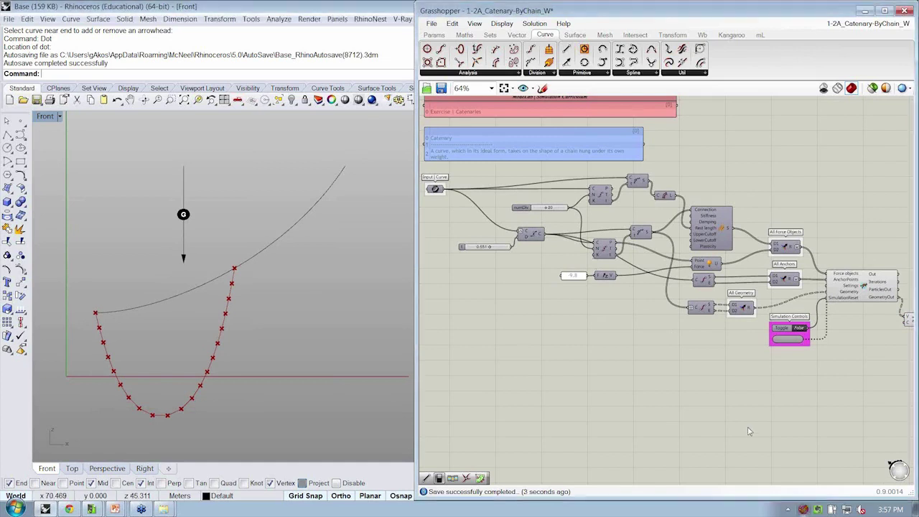
{"action": "right_click", "coordinate": [753, 430]}
{"action": "left_click", "coordinate": [677, 390]}
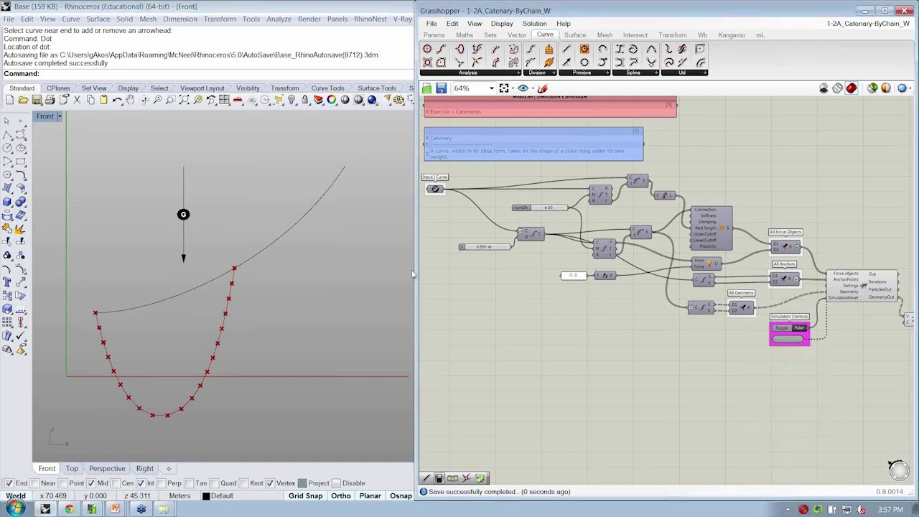
Step: Switch the Rhino viewport from Front to Top with an empty drawing area in view
{"action": "right_click_drag", "start_coordinate": [361, 250], "coordinate": [288, 246]}
{"action": "scroll", "coordinate": [343, 248], "scroll_direction": "down", "scroll_amount": 4}
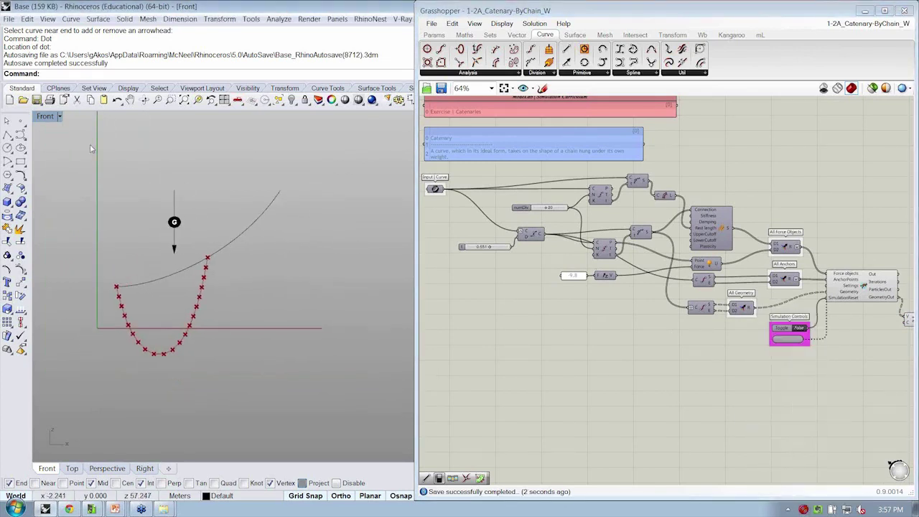
{"action": "double_click", "coordinate": [45, 121]}
{"action": "double_click", "coordinate": [42, 118]}
{"action": "scroll", "coordinate": [260, 203], "scroll_direction": "down", "scroll_amount": 8}
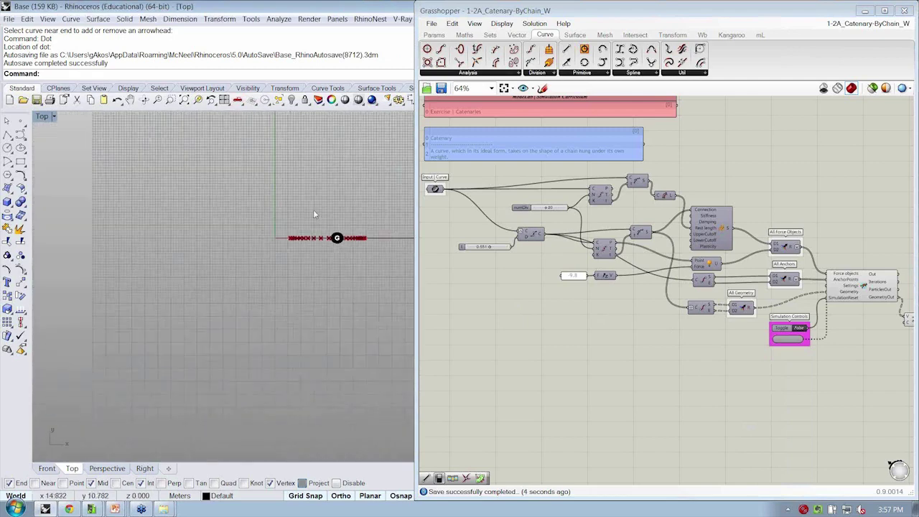
{"action": "right_click_drag", "start_coordinate": [316, 210], "coordinate": [250, 320]}
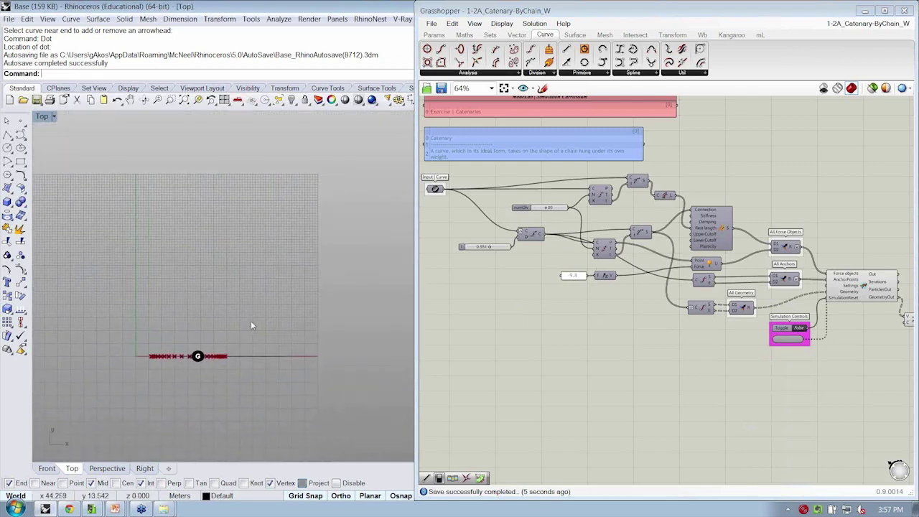
Step: Open the Grasshopper definition 1-2B_Catenary-Basic from the 000_WorkshopFiles folder
{"action": "left_click", "coordinate": [431, 24]}
{"action": "left_click", "coordinate": [431, 23]}
{"action": "left_click", "coordinate": [431, 23]}
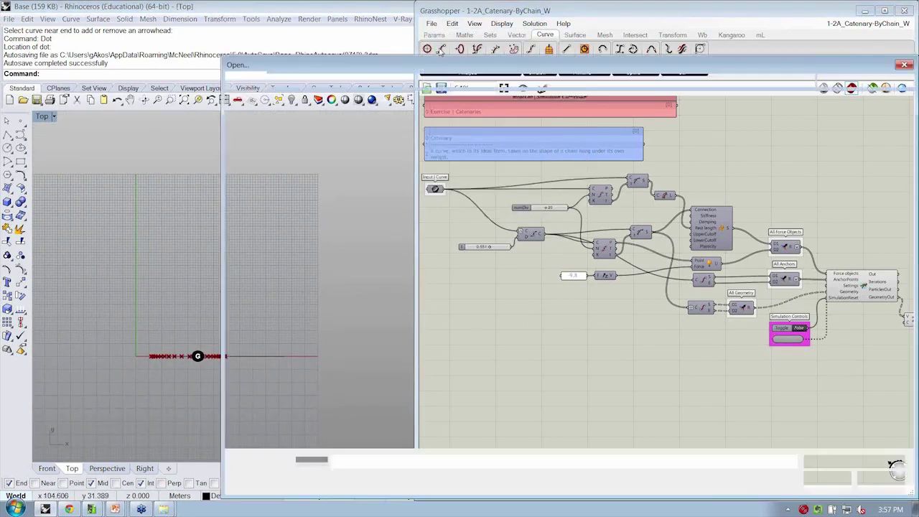
{"action": "left_click", "coordinate": [441, 46]}
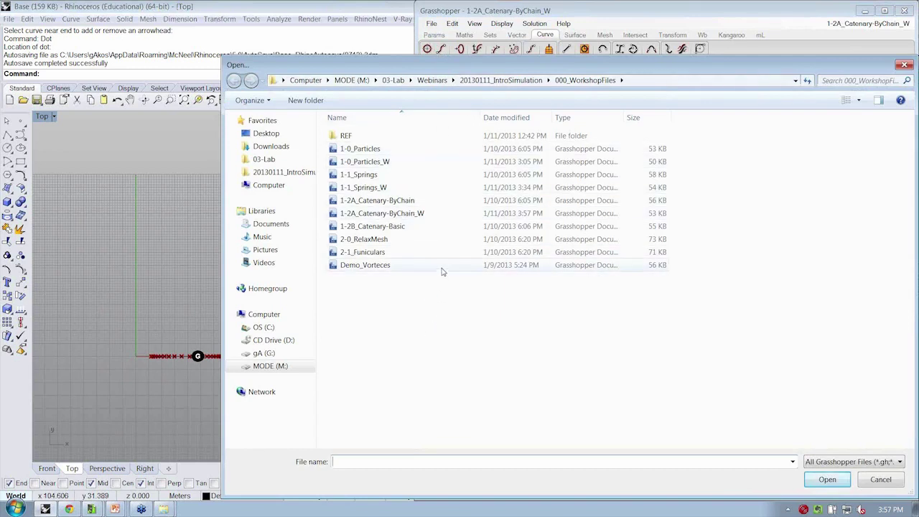
{"action": "left_click", "coordinate": [423, 229]}
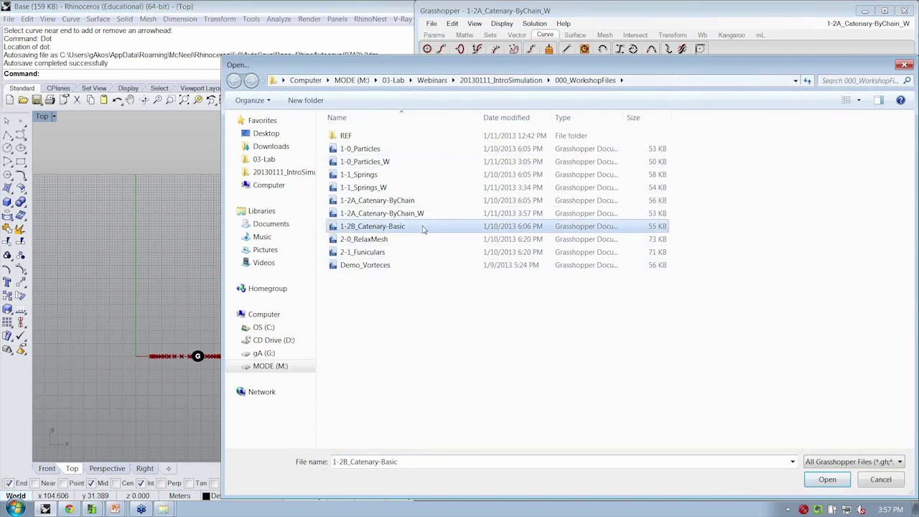
{"action": "double_click", "coordinate": [417, 227]}
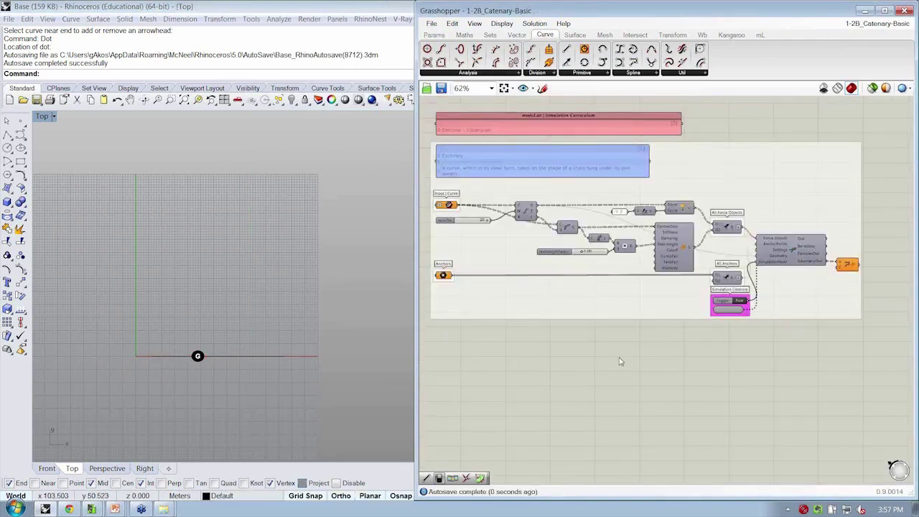
Step: Draw two separate slanted single-segment polylines in Rhino's Top view, the first ending at about x 37, y 15
{"action": "scroll", "coordinate": [293, 287], "scroll_direction": "up", "scroll_amount": 4}
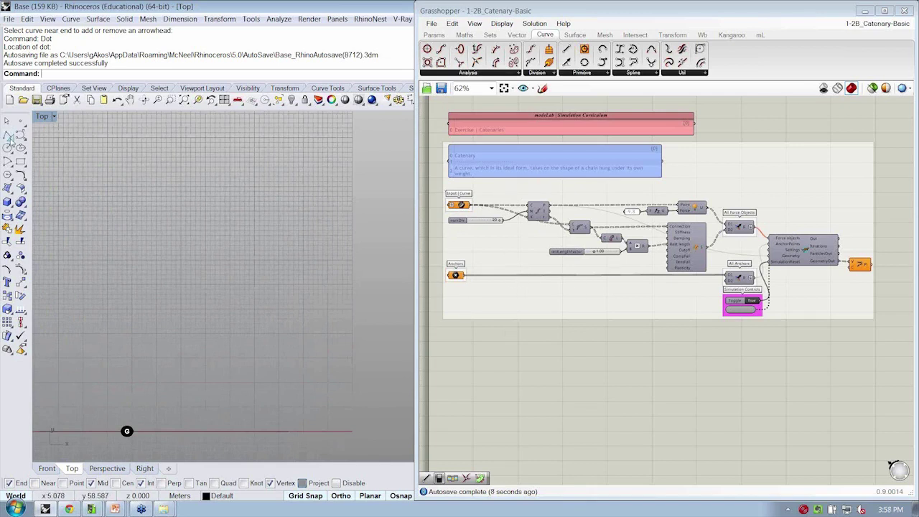
{"action": "left_click", "coordinate": [7, 134]}
{"action": "left_click", "coordinate": [123, 216]}
{"action": "left_click", "coordinate": [190, 357]}
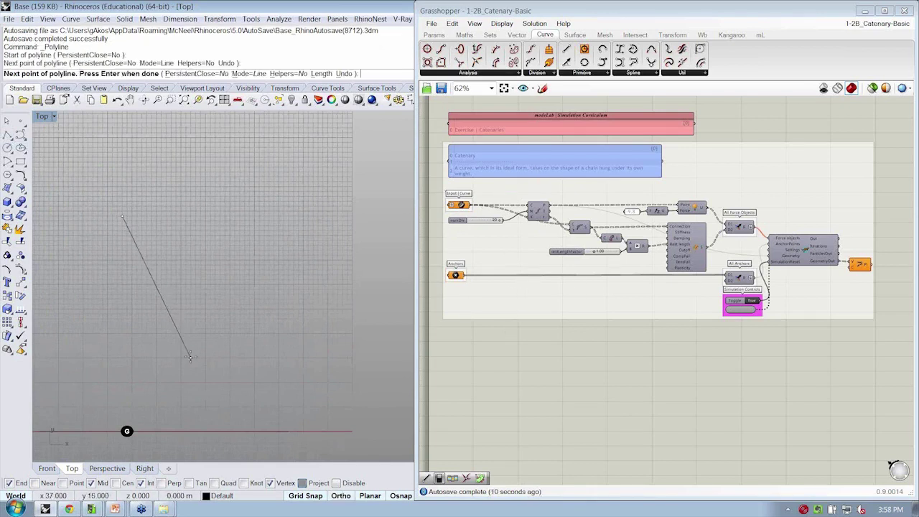
{"action": "key", "text": "Return"}
{"action": "key", "text": "Return"}
{"action": "left_click", "coordinate": [201, 168]}
{"action": "left_click", "coordinate": [322, 269]}
Step: Connect the midpoints of the two slanted lines with a polyline about 25.7 m long
{"action": "key", "text": "Return"}
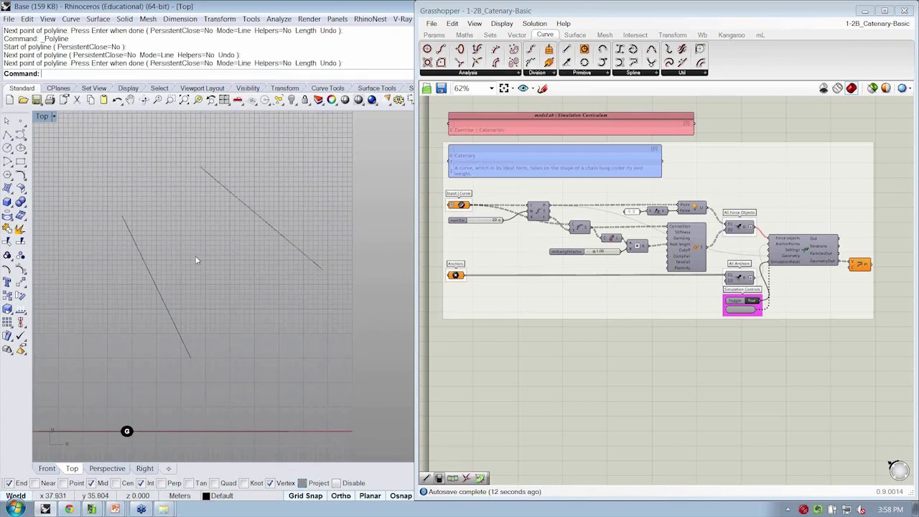
{"action": "key", "text": "Return"}
{"action": "left_click", "coordinate": [157, 287]}
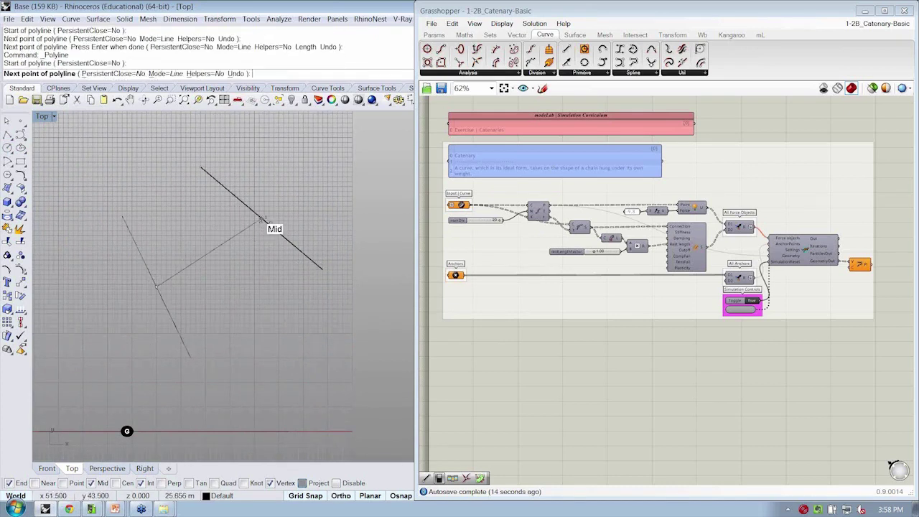
{"action": "left_click", "coordinate": [262, 222]}
{"action": "key", "text": "Return"}
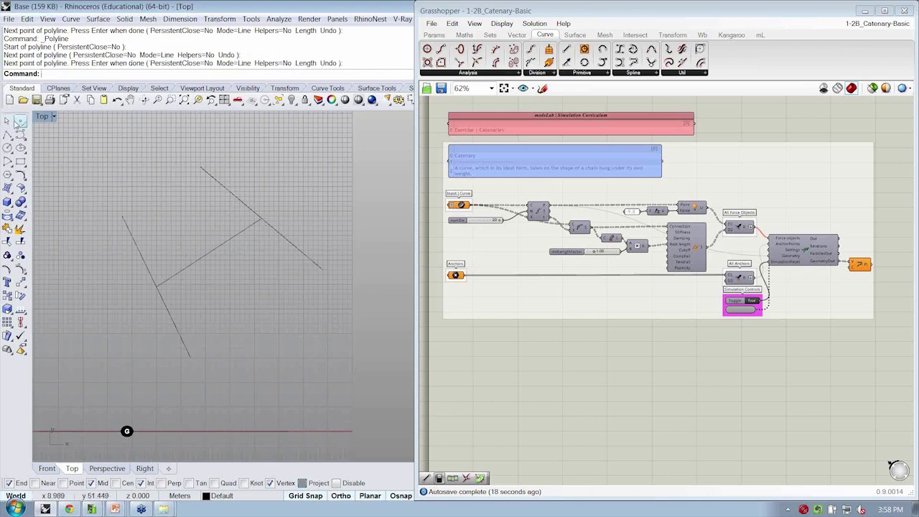
Step: Place a point object at each of the four free ends of the two slanted lines
{"action": "left_click", "coordinate": [21, 120]}
{"action": "left_click", "coordinate": [122, 217]}
{"action": "key", "text": "Return"}
{"action": "left_click", "coordinate": [203, 167]}
{"action": "key", "text": "ctrl+z"}
{"action": "left_click", "coordinate": [20, 121]}
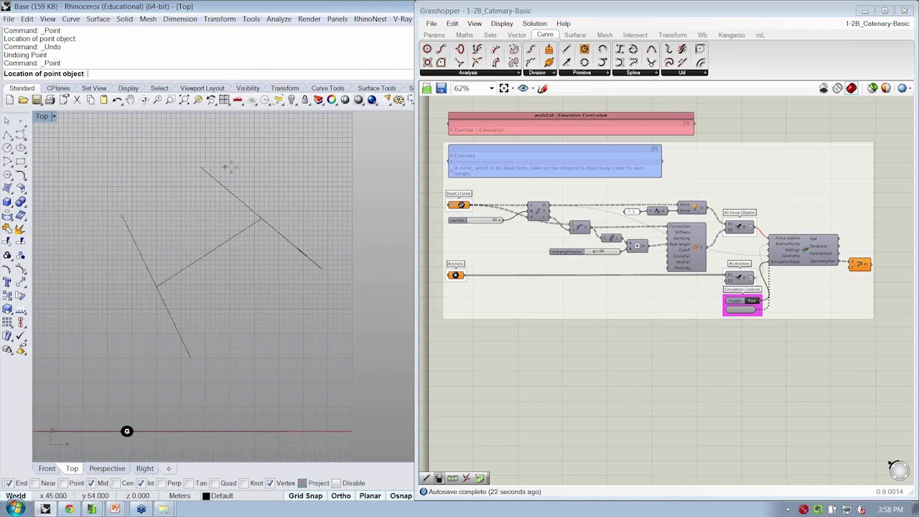
{"action": "left_click", "coordinate": [200, 167]}
{"action": "key", "text": "Return"}
{"action": "left_click", "coordinate": [323, 269]}
{"action": "key", "text": "Return"}
{"action": "left_click", "coordinate": [189, 357]}
{"action": "key", "text": "Return"}
{"action": "key", "text": "Escape"}
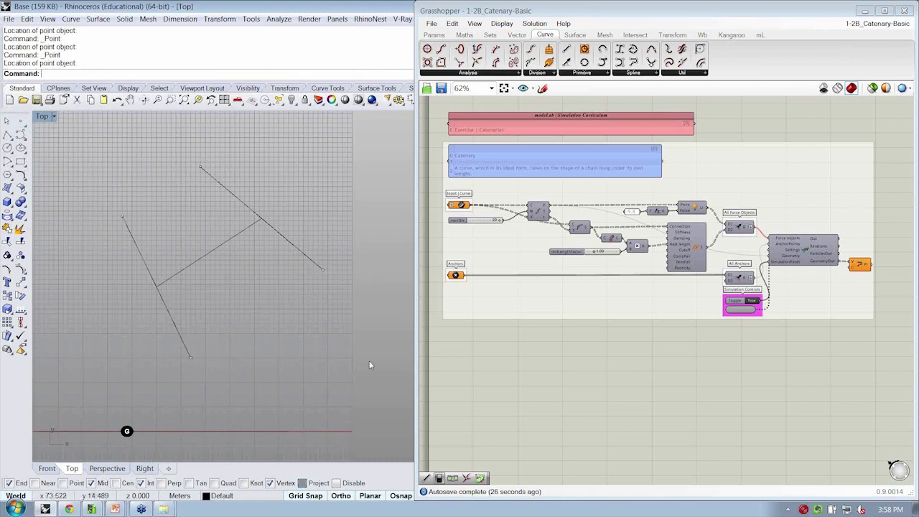
Step: Assign the three connected lines of the branching network as multiple curves to the input Curve parameter
{"action": "left_click_drag", "start_coordinate": [129, 163], "coordinate": [121, 163]}
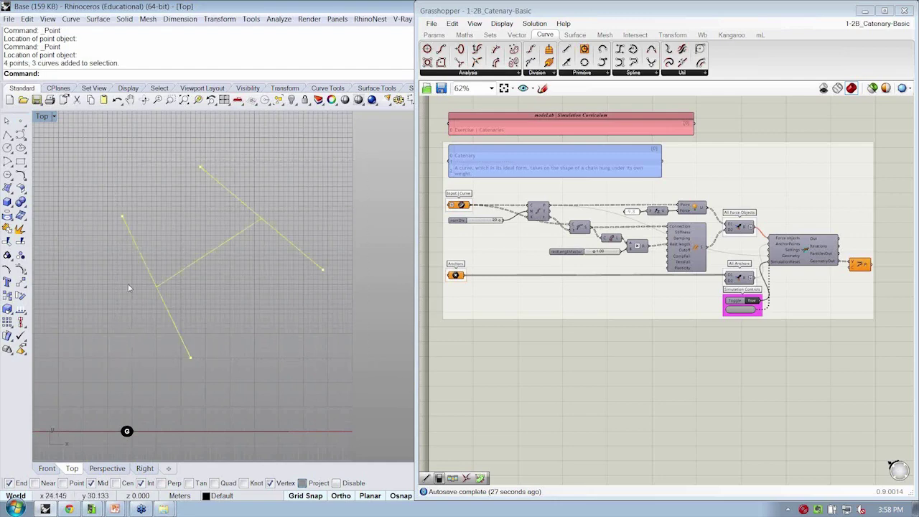
{"action": "right_click", "coordinate": [460, 208]}
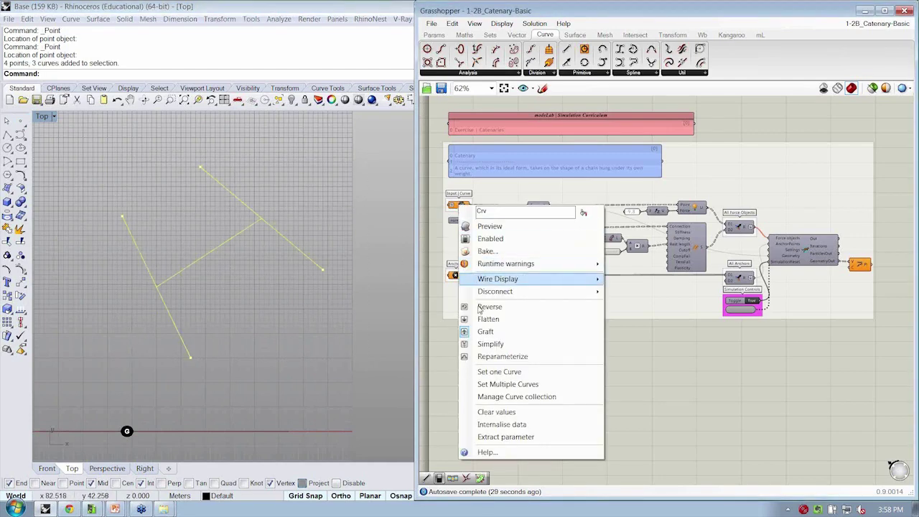
{"action": "left_click", "coordinate": [503, 381]}
{"action": "left_click_drag", "start_coordinate": [41, 122], "coordinate": [393, 363]}
Step: Assign the four end points of the slanted lines as multiple points to the Anchors parameter
{"action": "right_click", "coordinate": [458, 278]}
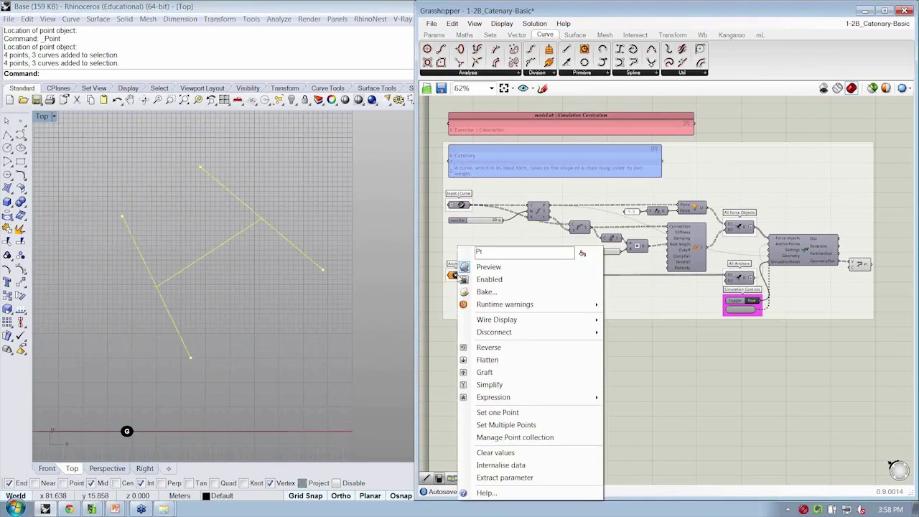
{"action": "left_click", "coordinate": [506, 424]}
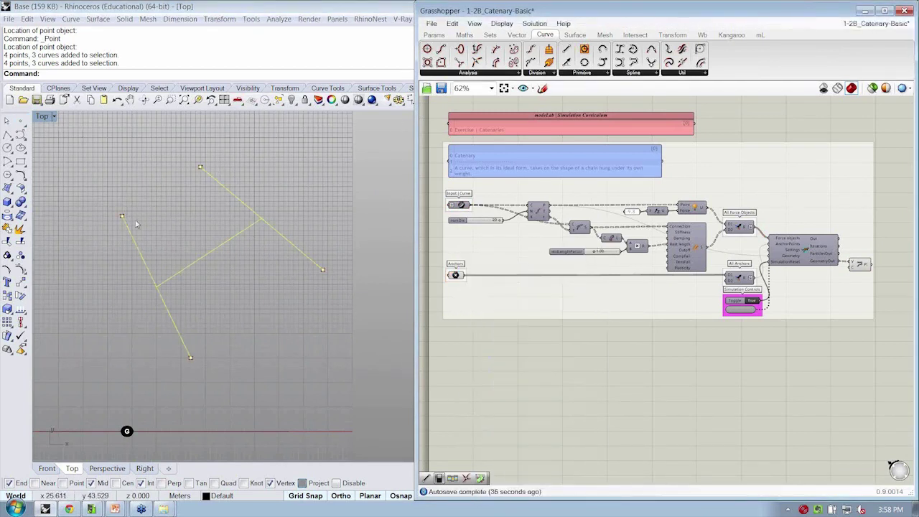
{"action": "left_click", "coordinate": [87, 176]}
Step: Maximise the Front viewport and hide the old catenary curve and the vertical gravity arrow line
{"action": "double_click", "coordinate": [42, 118]}
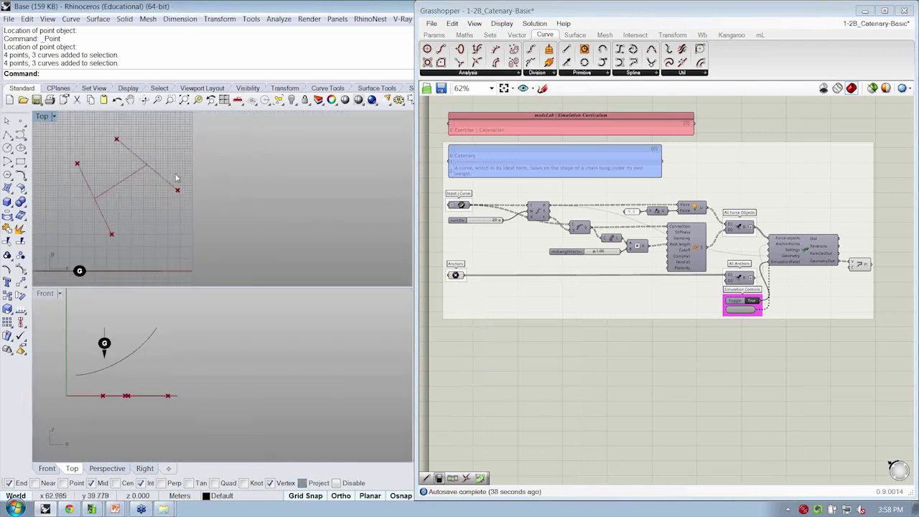
{"action": "double_click", "coordinate": [46, 293]}
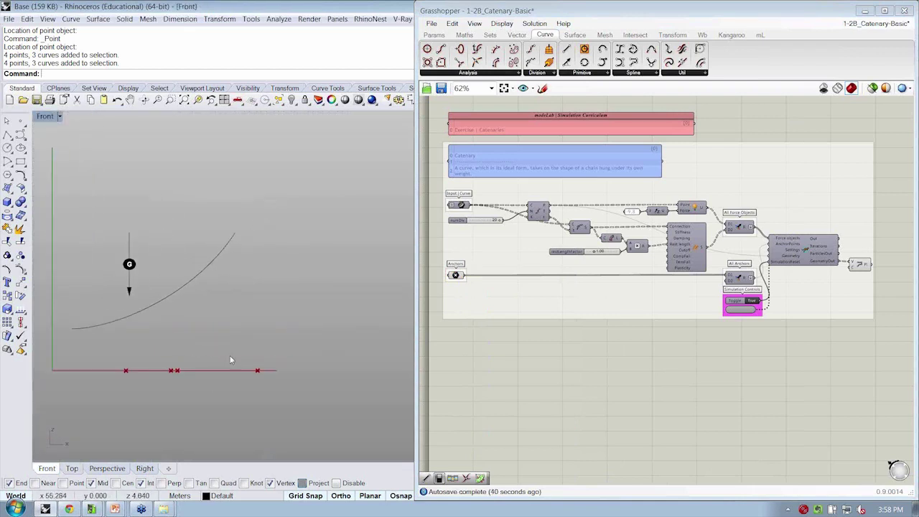
{"action": "left_click_drag", "start_coordinate": [232, 349], "coordinate": [122, 272]}
{"action": "key", "text": "ctrl+h"}
Step: Run the simulation with its toggle set to False and timers enabled, and display the hanging network in a maximised Perspective viewport
{"action": "right_click_drag", "start_coordinate": [230, 370], "coordinate": [222, 268]}
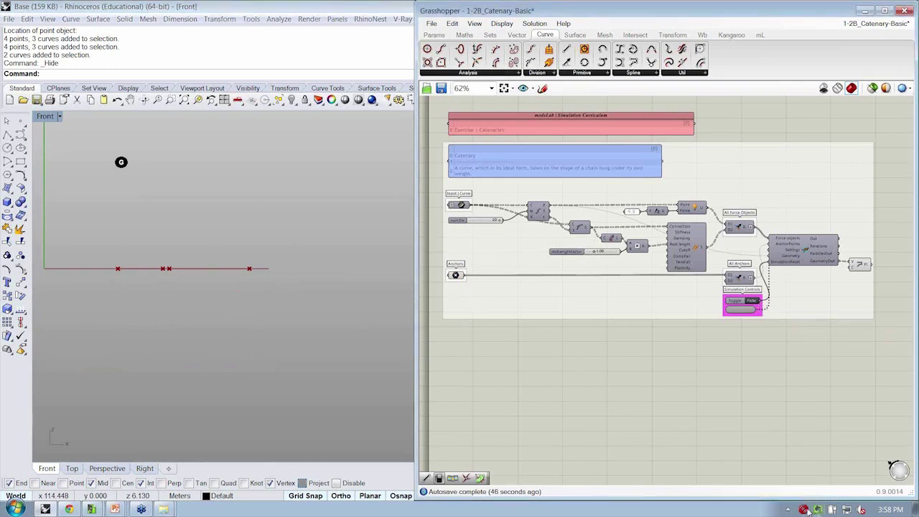
{"action": "scroll", "coordinate": [174, 295], "scroll_direction": "up", "scroll_amount": 6}
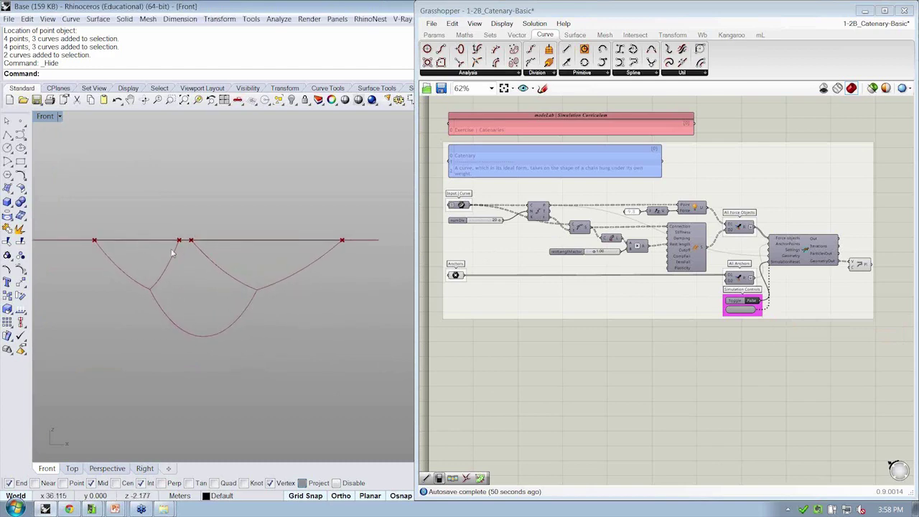
{"action": "double_click", "coordinate": [47, 116]}
{"action": "double_click", "coordinate": [318, 4]}
{"action": "double_click", "coordinate": [504, 14]}
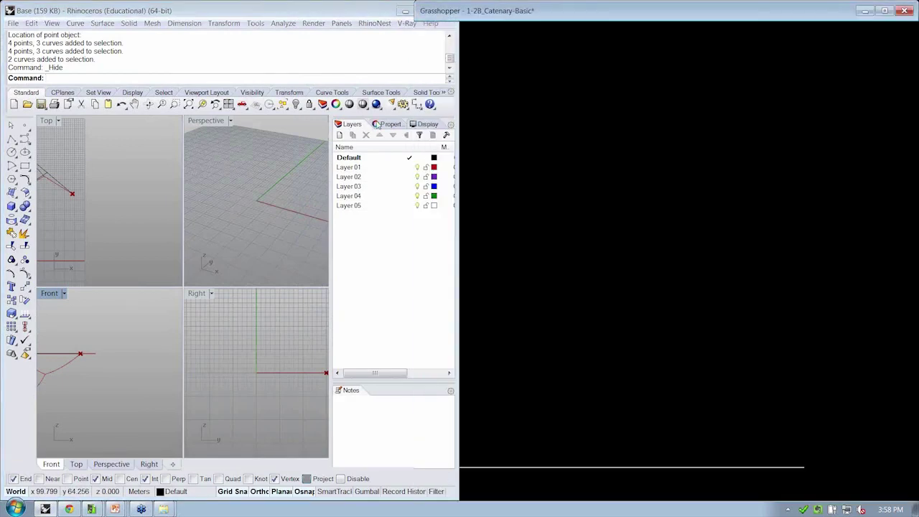
{"action": "double_click", "coordinate": [213, 122]}
{"action": "right_click_drag", "start_coordinate": [248, 271], "coordinate": [163, 208], "text": "shift"}
{"action": "scroll", "coordinate": [169, 241], "scroll_direction": "down", "scroll_amount": 4}
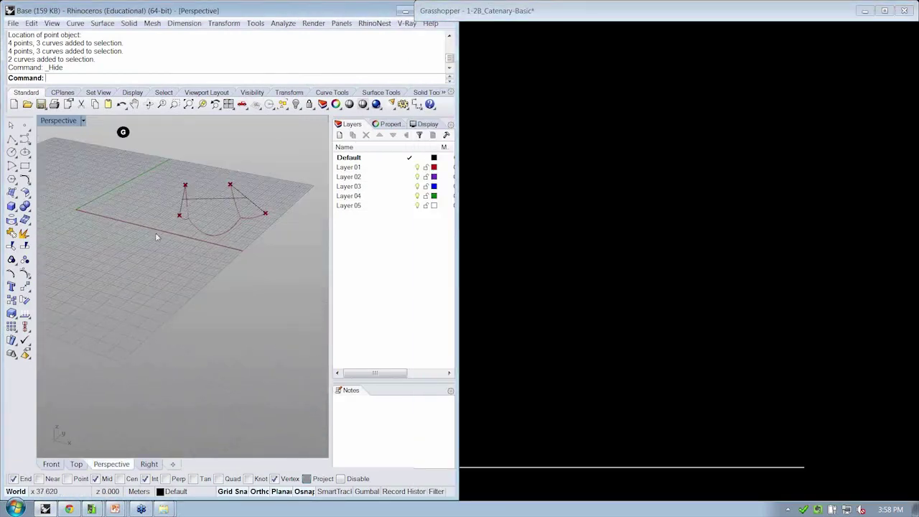
{"action": "right_click_drag", "start_coordinate": [169, 241], "coordinate": [224, 280]}
{"action": "scroll", "coordinate": [189, 253], "scroll_direction": "up", "scroll_amount": 6}
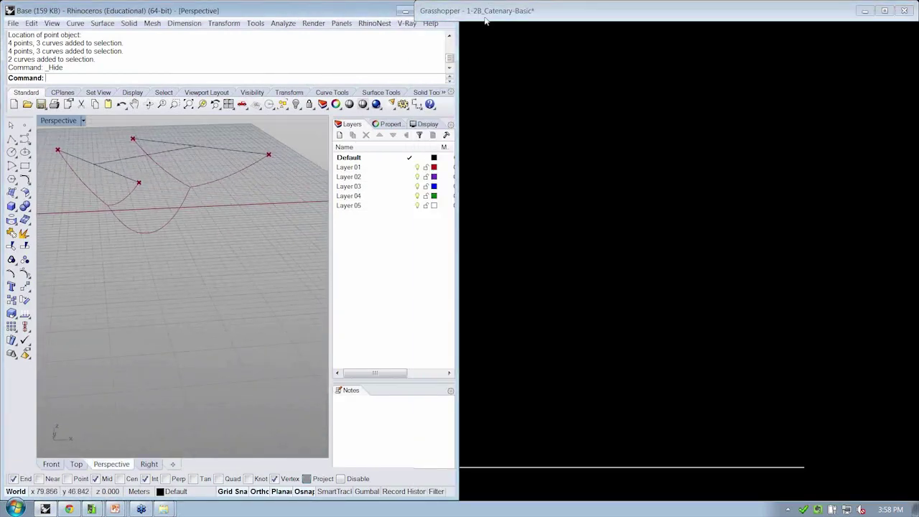
Step: Set the restLengthFactor slider to 1.62 and examine the hanging network from another angle in the Perspective viewport
{"action": "left_click", "coordinate": [486, 16]}
{"action": "left_click", "coordinate": [485, 20]}
{"action": "scroll", "coordinate": [615, 262], "scroll_direction": "up", "scroll_amount": 3}
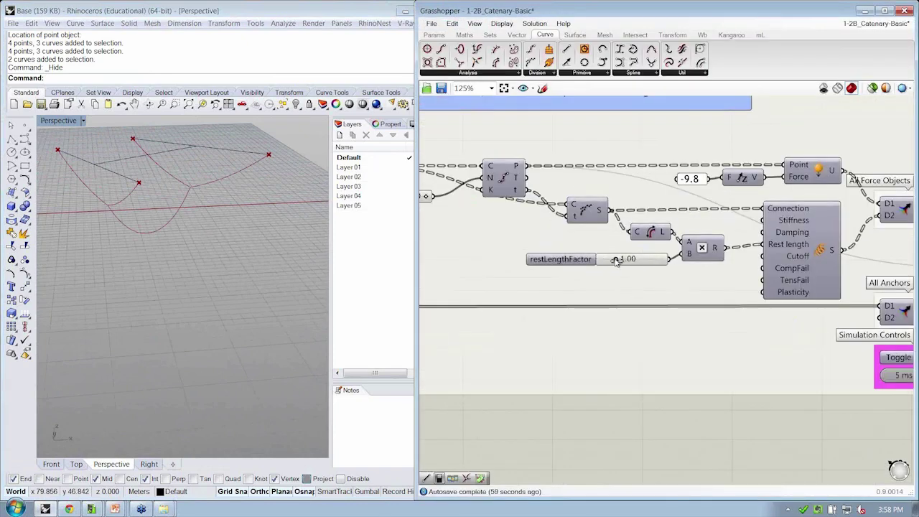
{"action": "left_click_drag", "start_coordinate": [616, 262], "coordinate": [624, 264]}
{"action": "left_click", "coordinate": [291, 299]}
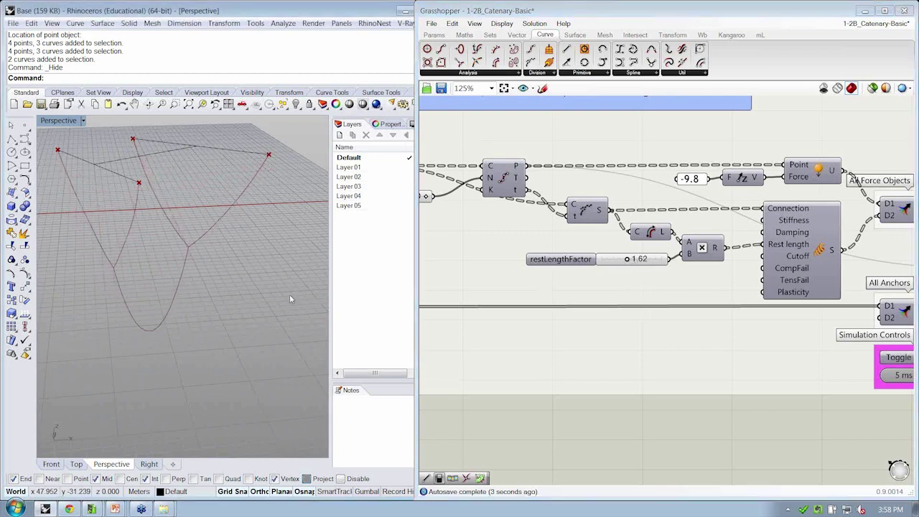
{"action": "right_click_drag", "start_coordinate": [290, 299], "coordinate": [226, 304]}
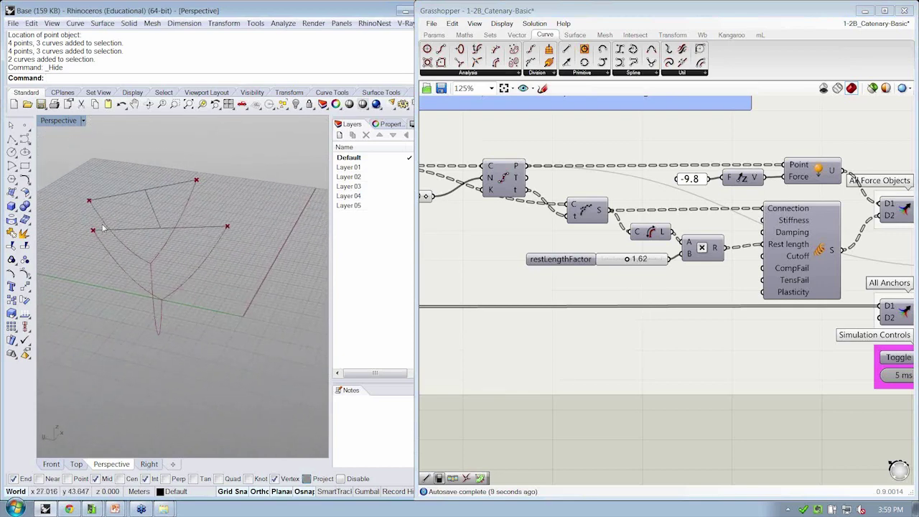
Step: Disable the Grasshopper timers and close the 1-2B_Catenary-Basic definition, saving its changes
{"action": "scroll", "coordinate": [609, 408], "scroll_direction": "down", "scroll_amount": 3}
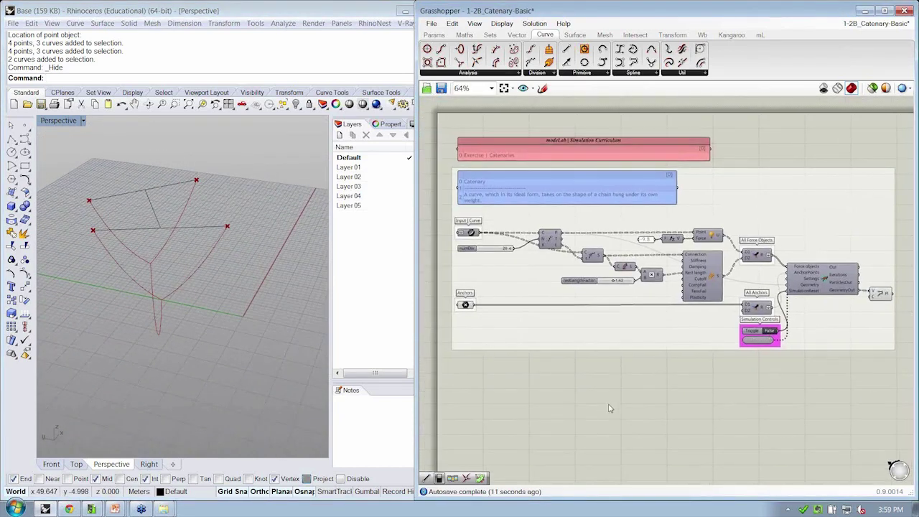
{"action": "mouse_move", "coordinate": [602, 392]}
{"action": "right_mouse_down"}
{"action": "mouse_move", "coordinate": [581, 391]}
{"action": "mouse_move", "coordinate": [588, 387]}
{"action": "right_mouse_up"}
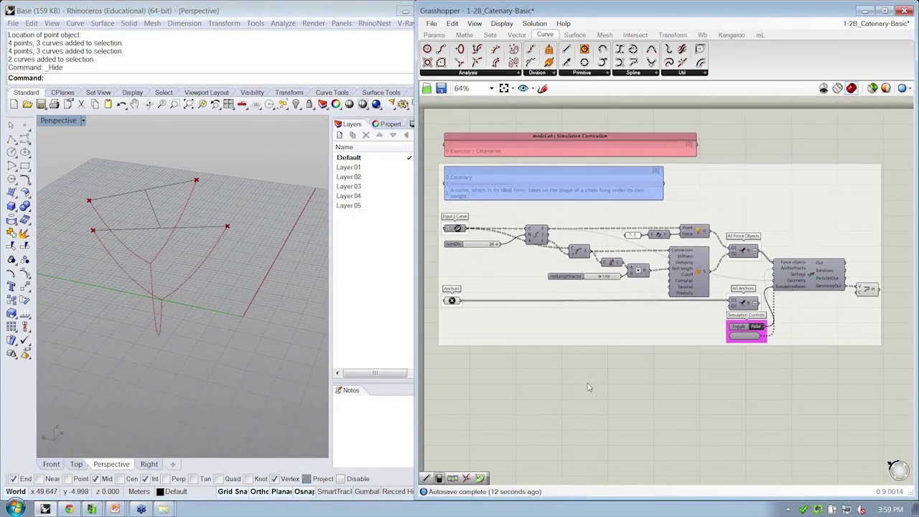
{"action": "left_click", "coordinate": [800, 506]}
{"action": "left_click", "coordinate": [726, 424]}
{"action": "key", "text": "ctrl+w"}
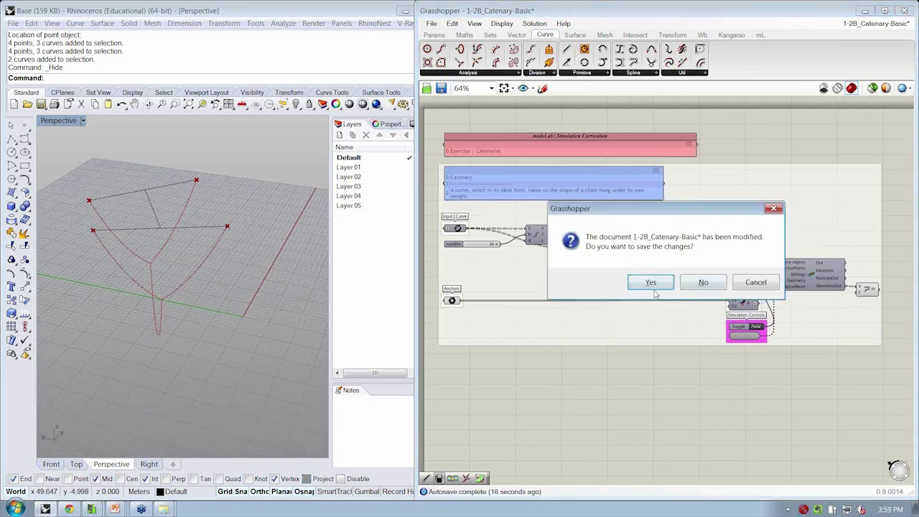
{"action": "left_click", "coordinate": [653, 288]}
Step: Save the 1-2A_Catenary-ByChain_W definition and place the Grasshopper window beside Rhino to view the hanging chain
{"action": "scroll", "coordinate": [663, 344], "scroll_direction": "down", "scroll_amount": 2}
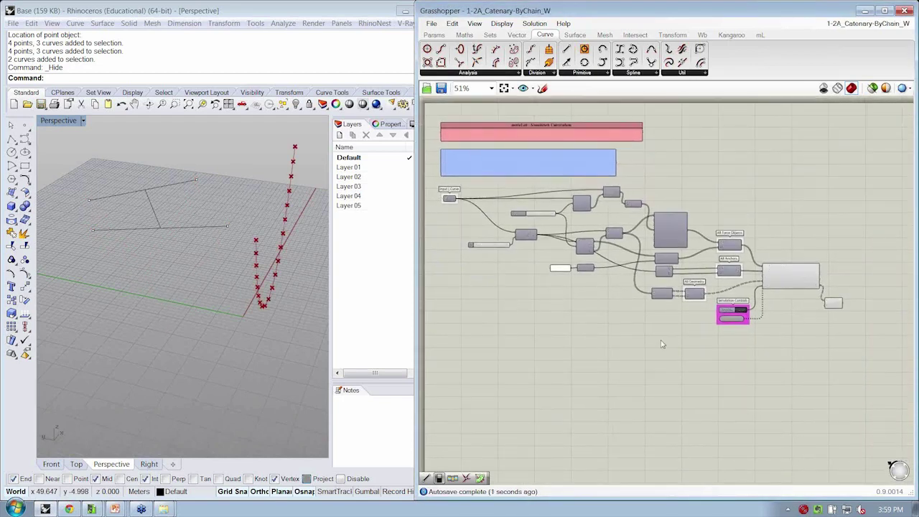
{"action": "right_click_drag", "start_coordinate": [662, 344], "coordinate": [667, 346]}
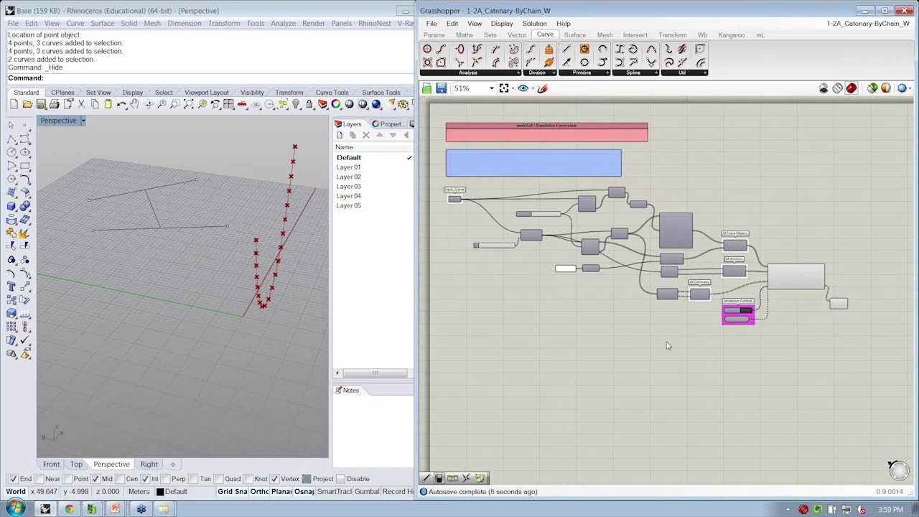
{"action": "key", "text": "ctrl+s"}
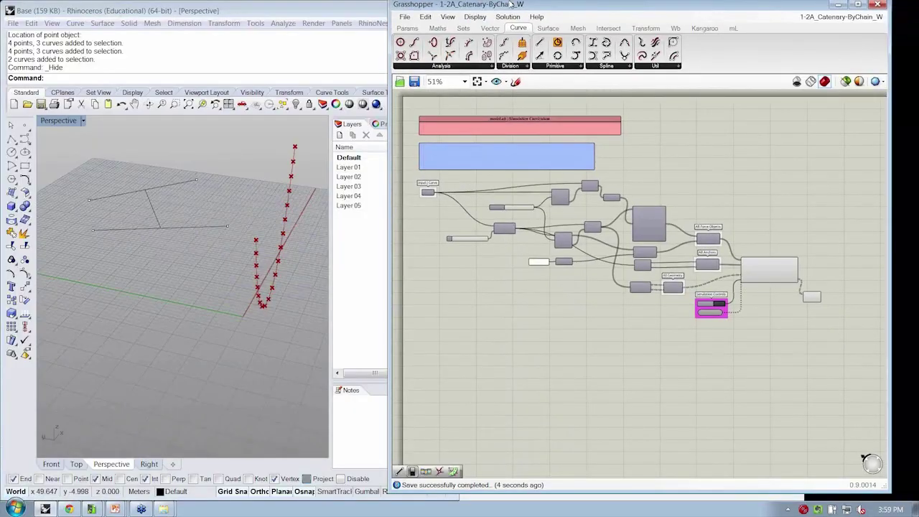
{"action": "left_click_drag", "start_coordinate": [510, 4], "coordinate": [582, 10]}
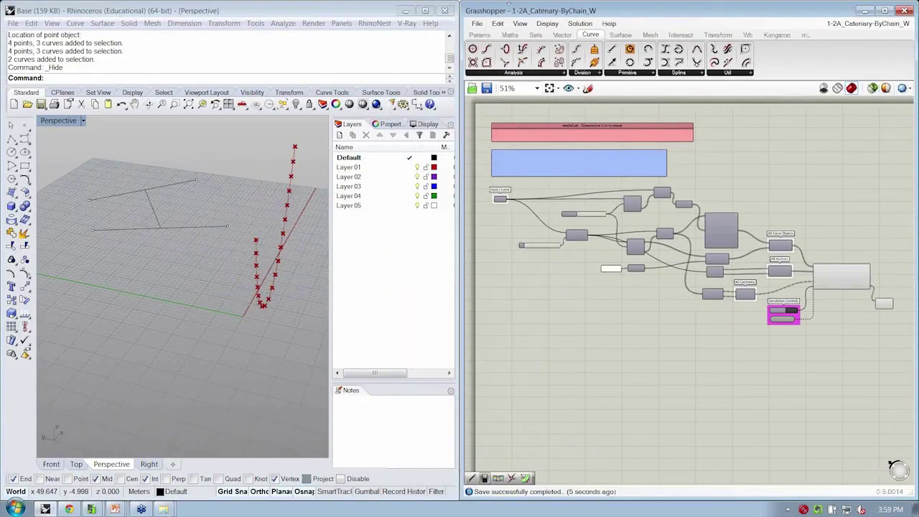
{"action": "right_click_drag", "start_coordinate": [270, 267], "coordinate": [237, 270]}
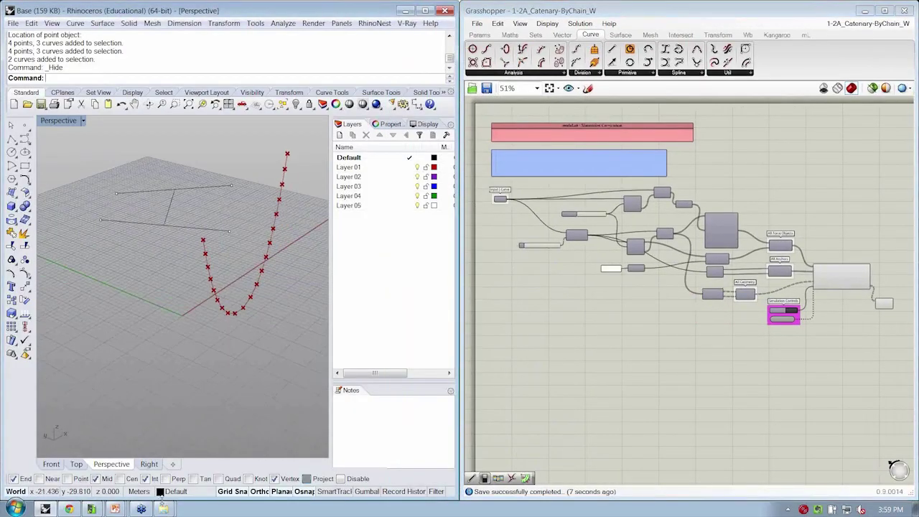